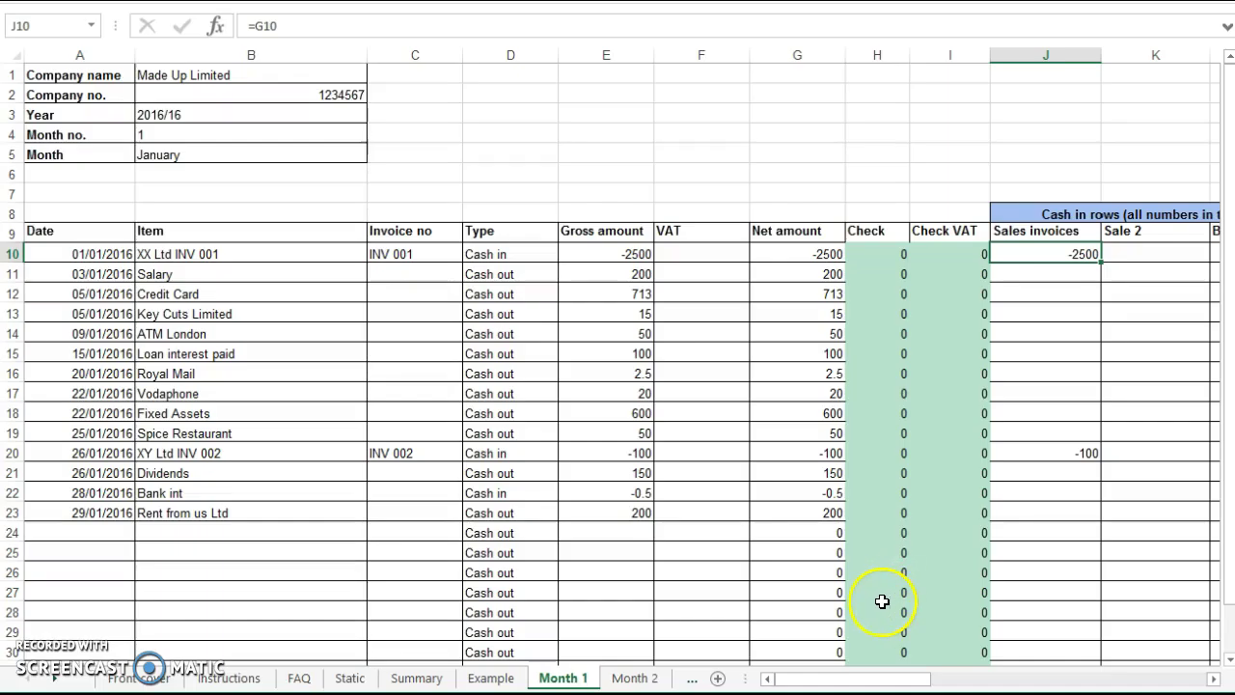
# - Examine the cash-in columns from Sales invoices to Misc income for the XX Ltd INV 001 row
pyautogui.click(849, 681)
pyautogui.moveTo(849, 682)
pyautogui.mouseDown()
pyautogui.moveTo(883, 682)
pyautogui.moveTo(853, 685)
pyautogui.mouseUp()
pyautogui.press('Right')
pyautogui.press('Right')
pyautogui.press('Right')
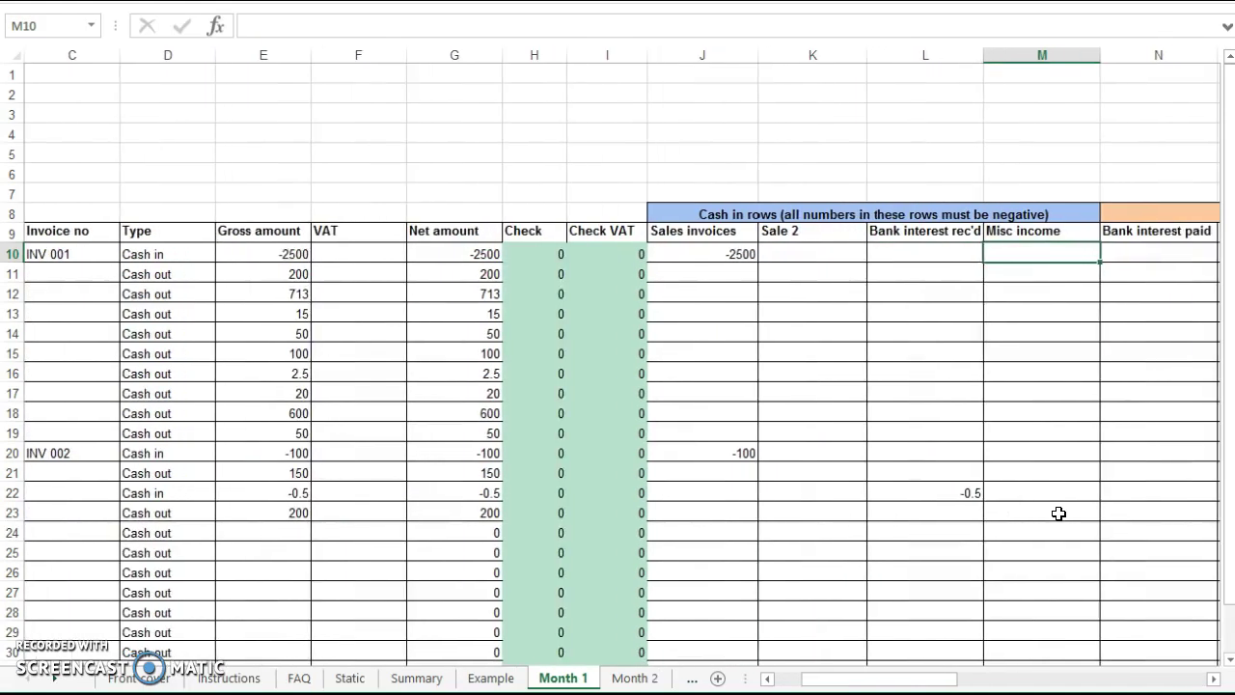
pyautogui.press('Left')
pyautogui.press('Left')
pyautogui.press('Left')
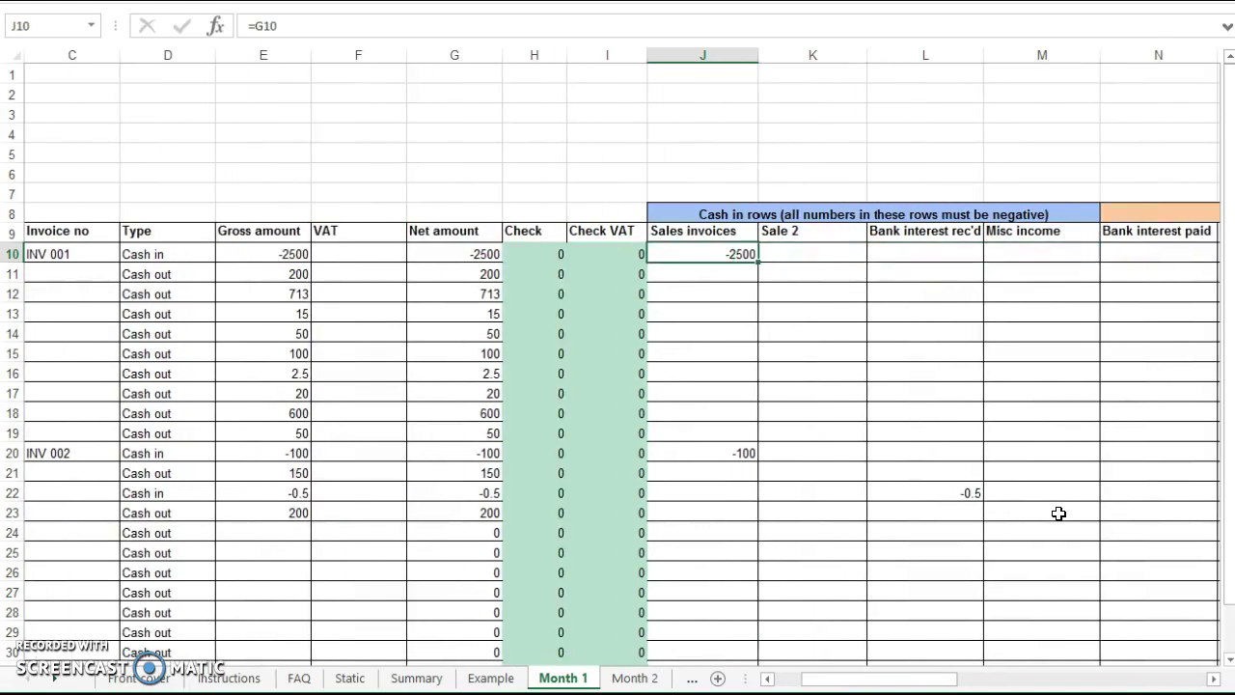
pyautogui.press('Right')
pyautogui.press('Right')
pyautogui.press('Right')
# - Enter 2500 as a positive Sales invoices amount in J10 for the XX Ltd INV 001 row
pyautogui.press('Left')
pyautogui.press('Left')
pyautogui.press('Left')
pyautogui.write('2500')
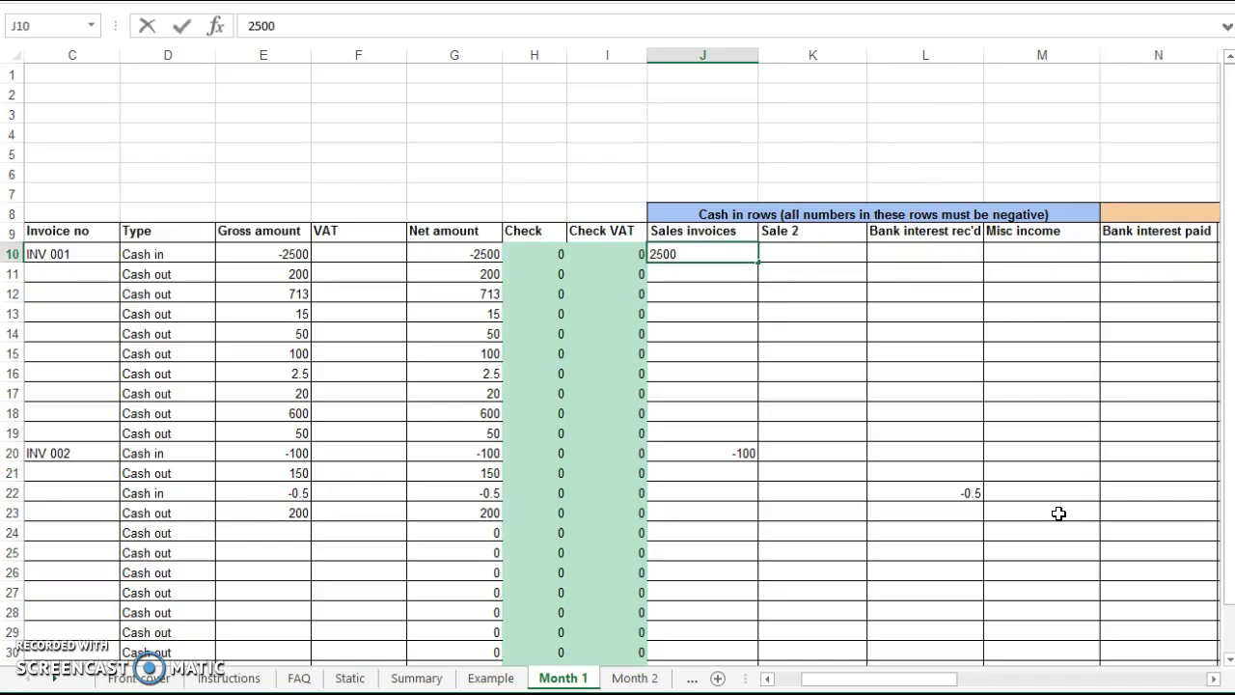
pyautogui.press('Right')
pyautogui.press('Left')
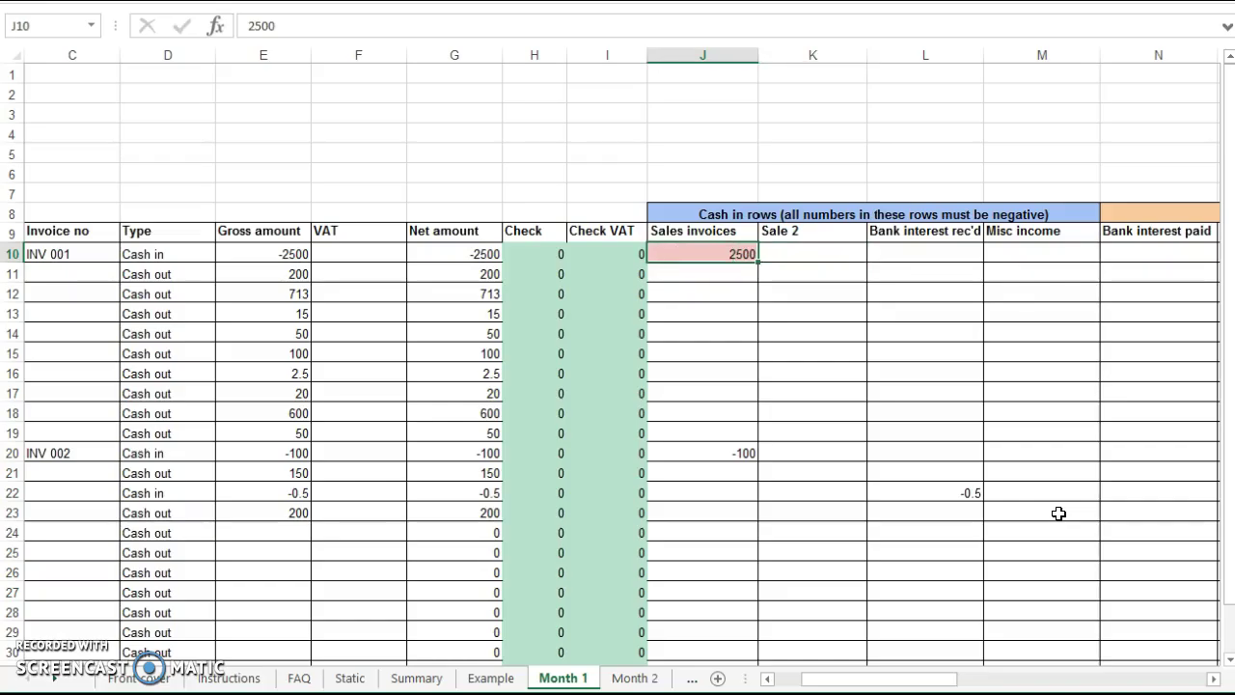
# - Inspect the Check cell AF10 at the end of the XX Ltd INV 001 row's cash-out columns
pyautogui.press('Right')
pyautogui.press('Right')
pyautogui.press('Right')
pyautogui.press('Right')
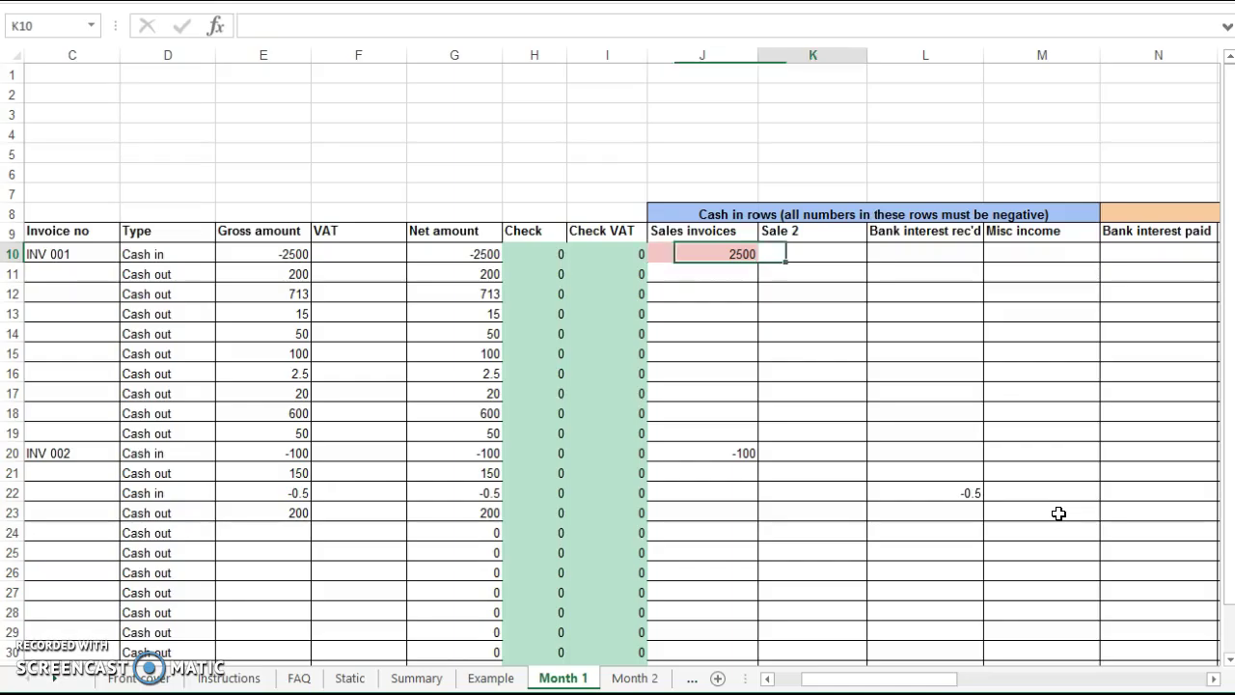
pyautogui.press('Left')
pyautogui.press('Left')
pyautogui.press('Left')
pyautogui.press('Right')
pyautogui.press('Right')
pyautogui.press('Right')
pyautogui.press('Right')
pyautogui.press('Right')
pyautogui.press('Right')
pyautogui.press('Right')
pyautogui.press('Right')
pyautogui.press('Right')
pyautogui.press('Right')
pyautogui.press('Right')
pyautogui.press('Right')
pyautogui.press('Right')
pyautogui.press('Right')
pyautogui.press('Right')
pyautogui.press('Right')
pyautogui.press('Right')
pyautogui.press('Right')
pyautogui.press('Right')
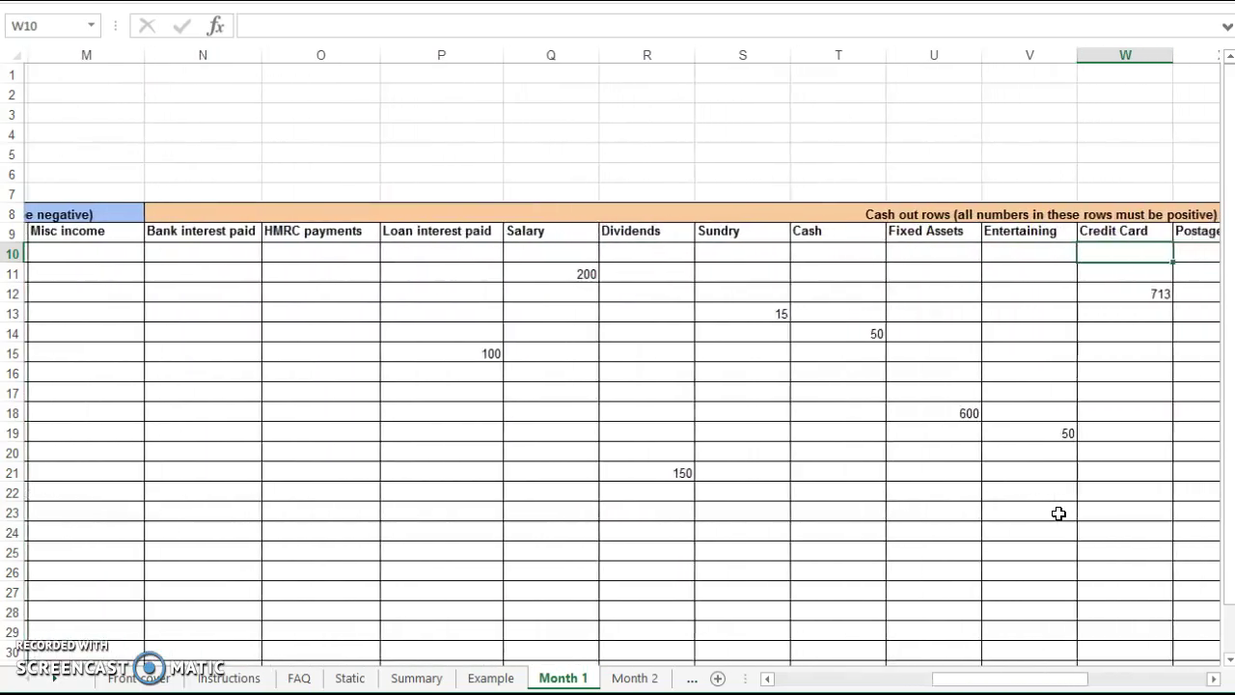
pyautogui.press('Right')
pyautogui.press('Right')
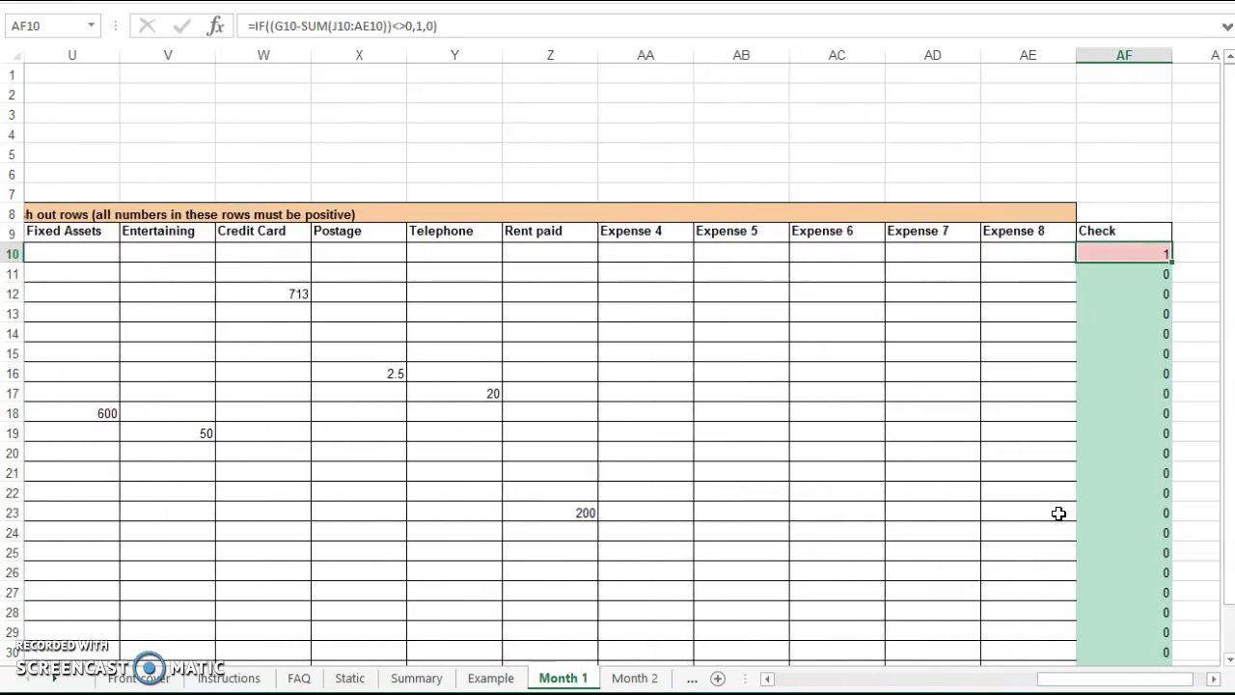
# - Review row 10 from the Check column back through the cash-out columns to the cash-in columns
pyautogui.press('Left')
pyautogui.press('Left')
pyautogui.press('Left')
pyautogui.press('Left')
pyautogui.press('Left')
pyautogui.press('Left')
pyautogui.press('Left')
pyautogui.press('Left')
pyautogui.press('Left')
pyautogui.press('Left')
pyautogui.press('Left')
pyautogui.press('Left')
pyautogui.press('Left')
pyautogui.press('Left')
pyautogui.press('Left')
pyautogui.press('Left')
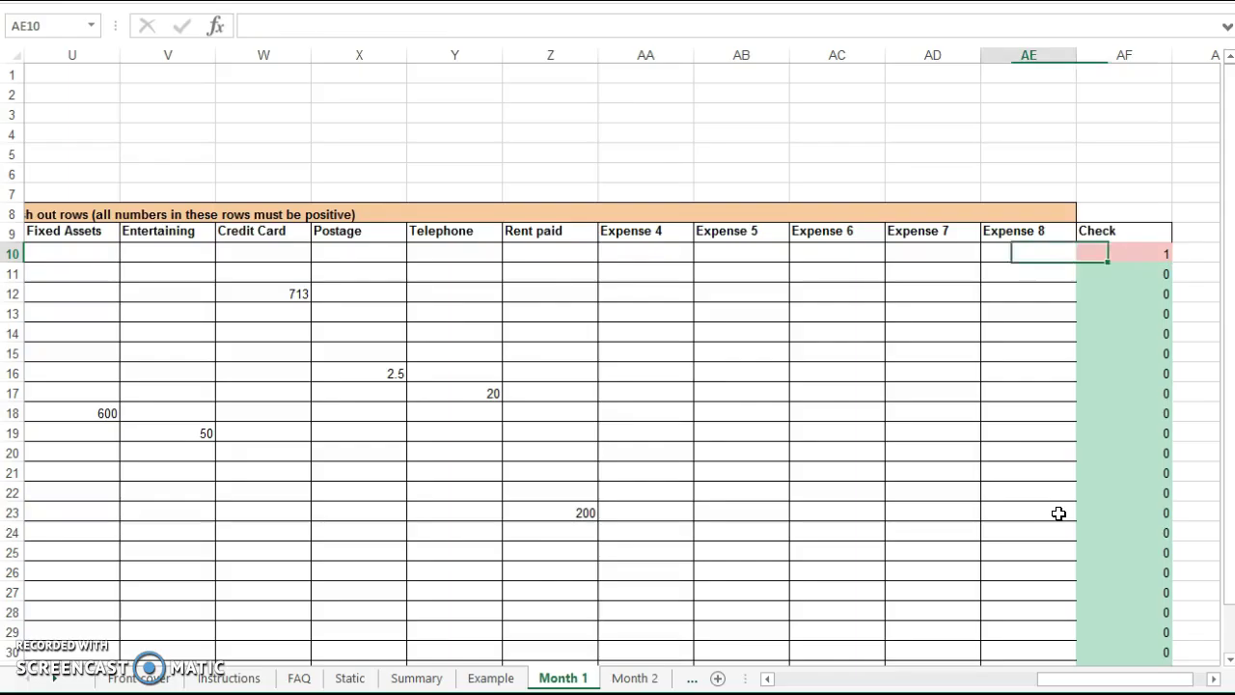
pyautogui.press('Left')
pyautogui.press('Left')
pyautogui.press('Left')
pyautogui.press('Left')
pyautogui.press('Left')
pyautogui.press('Left')
pyautogui.press('Left')
pyautogui.press('Left')
pyautogui.press('Left')
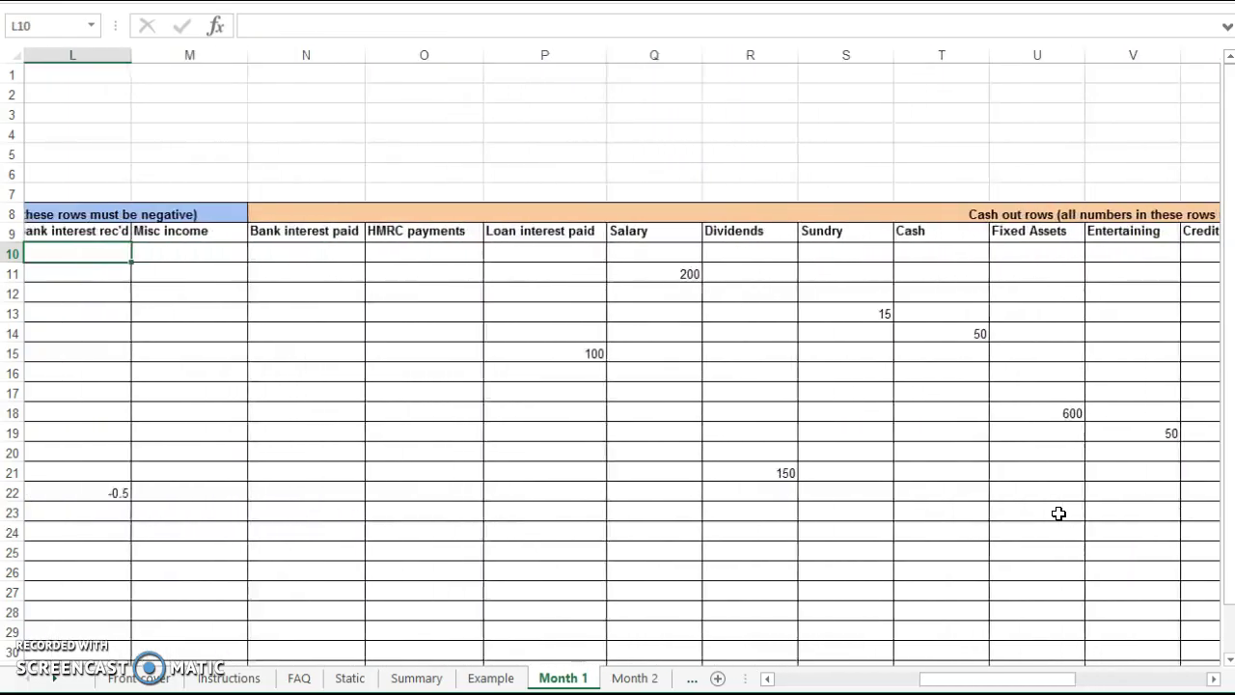
pyautogui.press('Right')
pyautogui.press('Right')
pyautogui.press('Right')
pyautogui.press('Right')
pyautogui.press('Left')
pyautogui.press('Left')
pyautogui.press('Left')
# - Set the Sales invoices amount in J10 for XX Ltd INV 001 to -2500
pyautogui.press('Home')
pyautogui.press('Right')
pyautogui.press('Right')
pyautogui.press('Right')
pyautogui.press('Right')
pyautogui.press('Right')
pyautogui.press('Right')
pyautogui.press('Right')
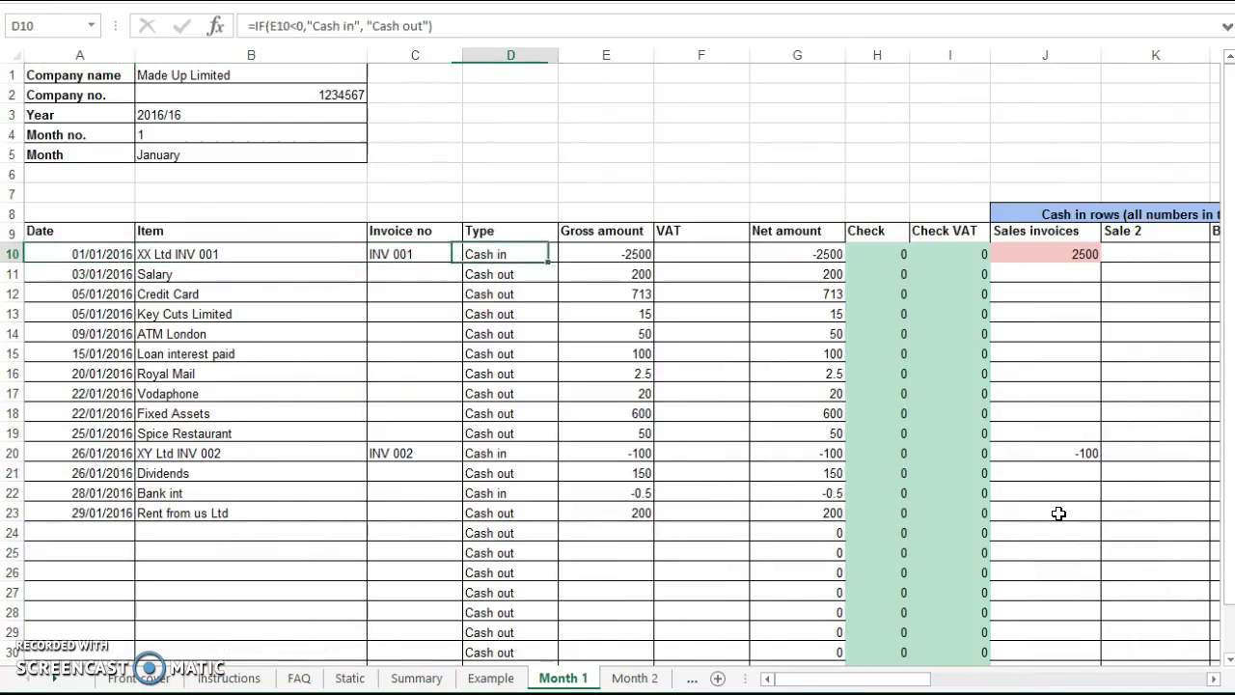
pyautogui.press('Right')
pyautogui.press('Right')
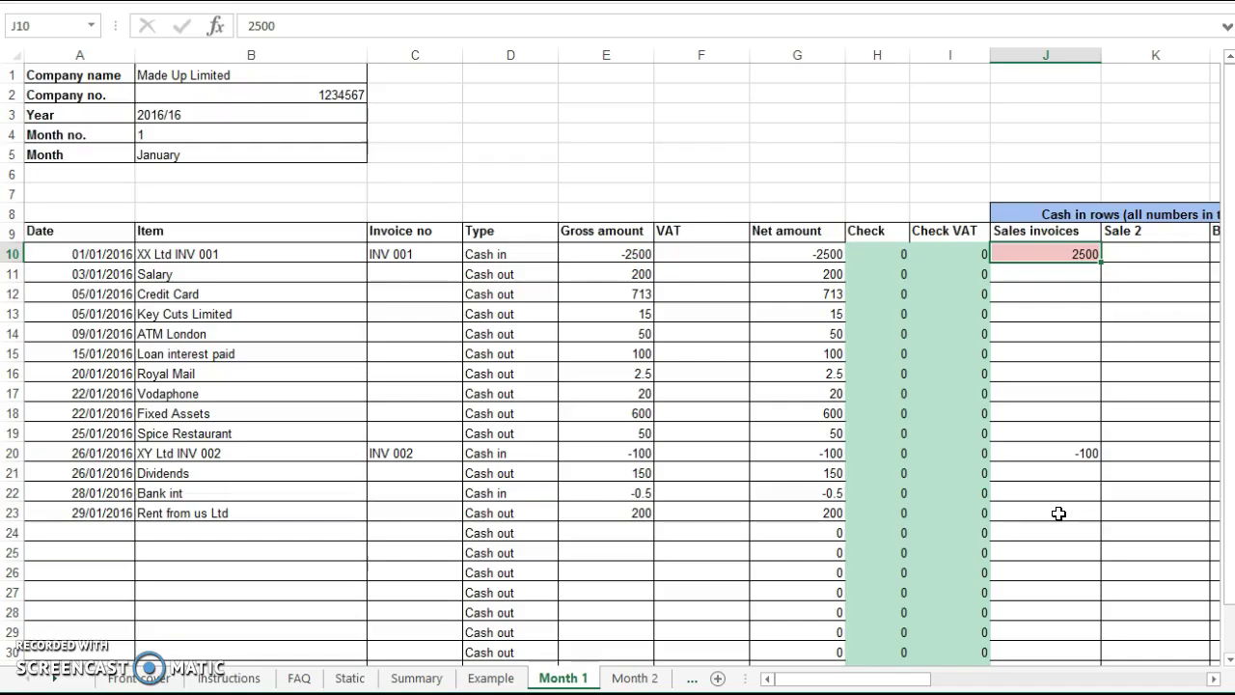
pyautogui.write('-2500')
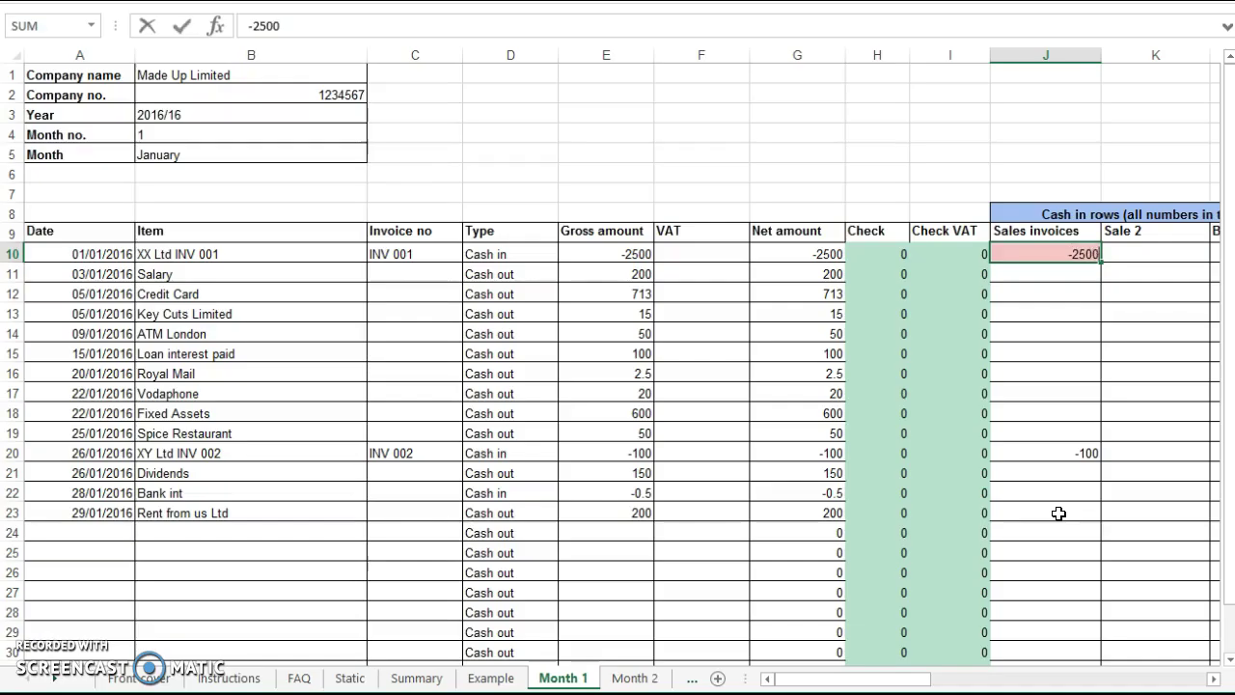
pyautogui.press('Right')
pyautogui.press('Left')
# - Recheck the final Check cell AF10 against the corrected Sales invoices amount in row 10
pyautogui.press('Right')
pyautogui.press('Right')
pyautogui.press('Right')
pyautogui.press('Right')
pyautogui.press('Right')
pyautogui.press('Right')
pyautogui.press('Right')
pyautogui.press('Right')
pyautogui.press('Right')
pyautogui.press('Right')
pyautogui.press('Right')
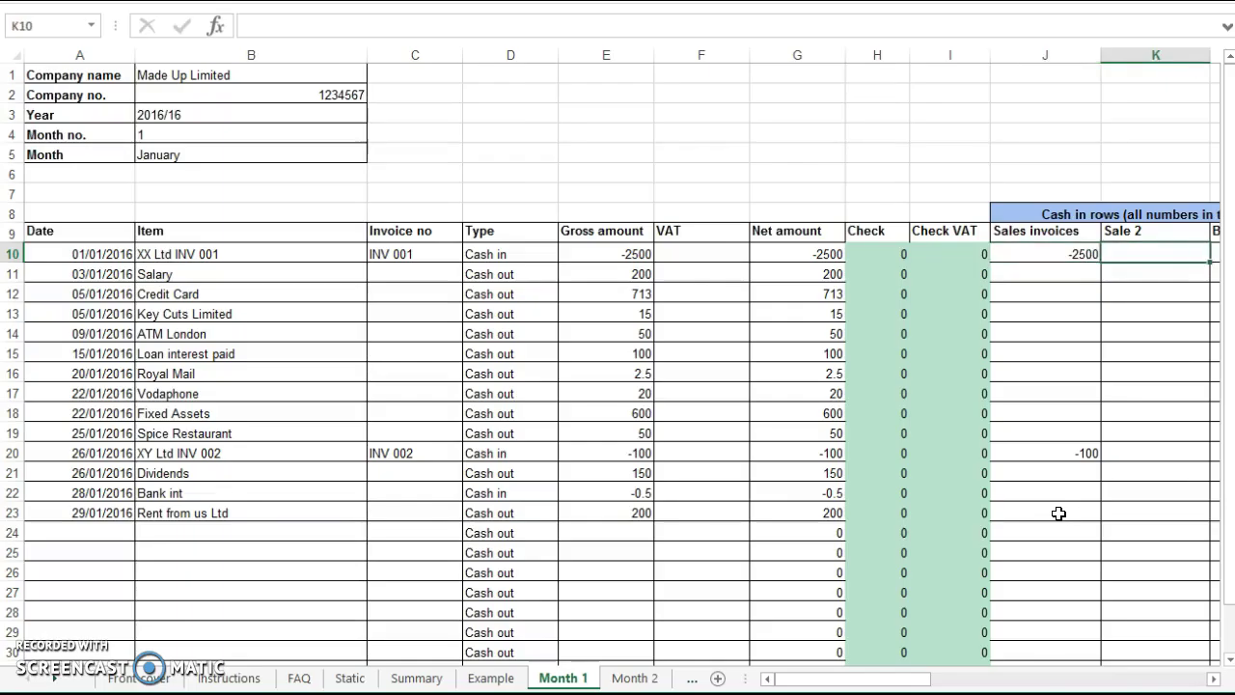
pyautogui.press('Right')
pyautogui.press('Right')
pyautogui.press('Right')
pyautogui.press('Right')
pyautogui.press('Right')
pyautogui.press('Right')
pyautogui.press('Right')
pyautogui.press('Right')
pyautogui.press('Right')
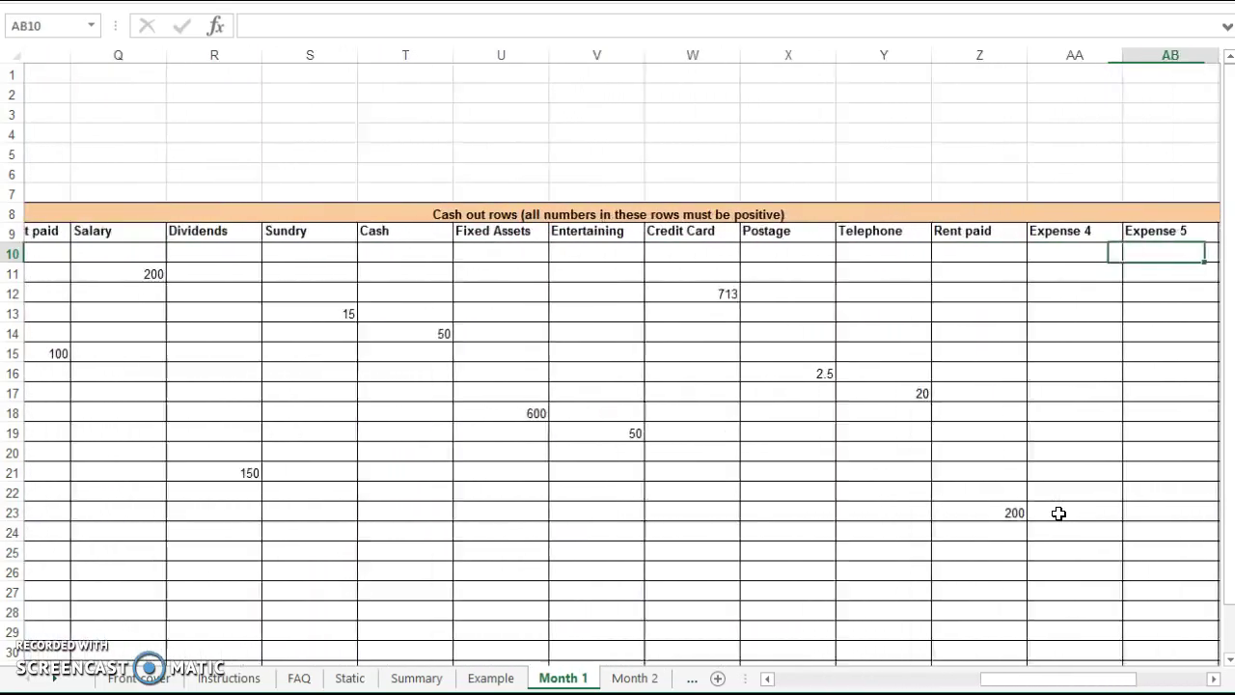
pyautogui.press('Right')
pyautogui.press('Right')
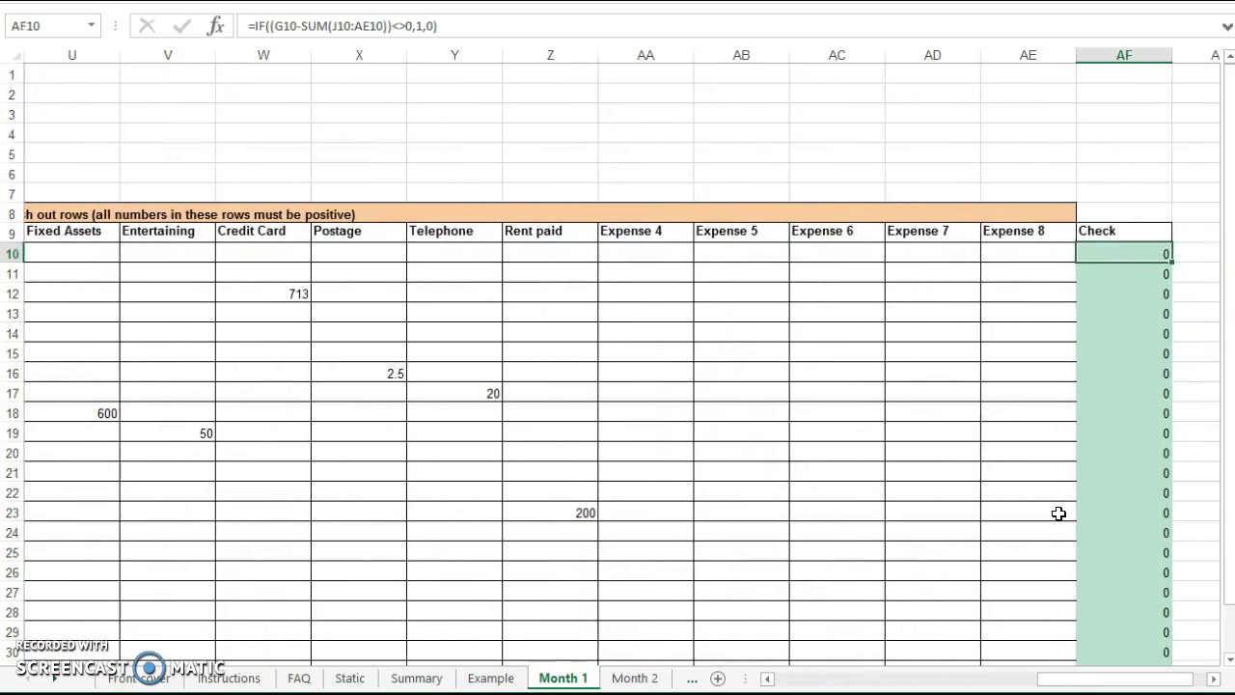
# - Look back along row 11 to the Salary transaction's item description
pyautogui.press('Down')
pyautogui.press('Left')
pyautogui.press('Left')
pyautogui.press('Left')
pyautogui.press('Left')
pyautogui.press('Left')
pyautogui.press('Left')
pyautogui.press('Left')
pyautogui.press('Left')
pyautogui.press('Left')
pyautogui.press('Left')
pyautogui.press('Left')
pyautogui.press('Left')
pyautogui.press('Left')
pyautogui.press('Left')
pyautogui.press('Left')
pyautogui.press('Left')
pyautogui.press('Left')
pyautogui.press('Left')
pyautogui.press('Left')
pyautogui.press('Left')
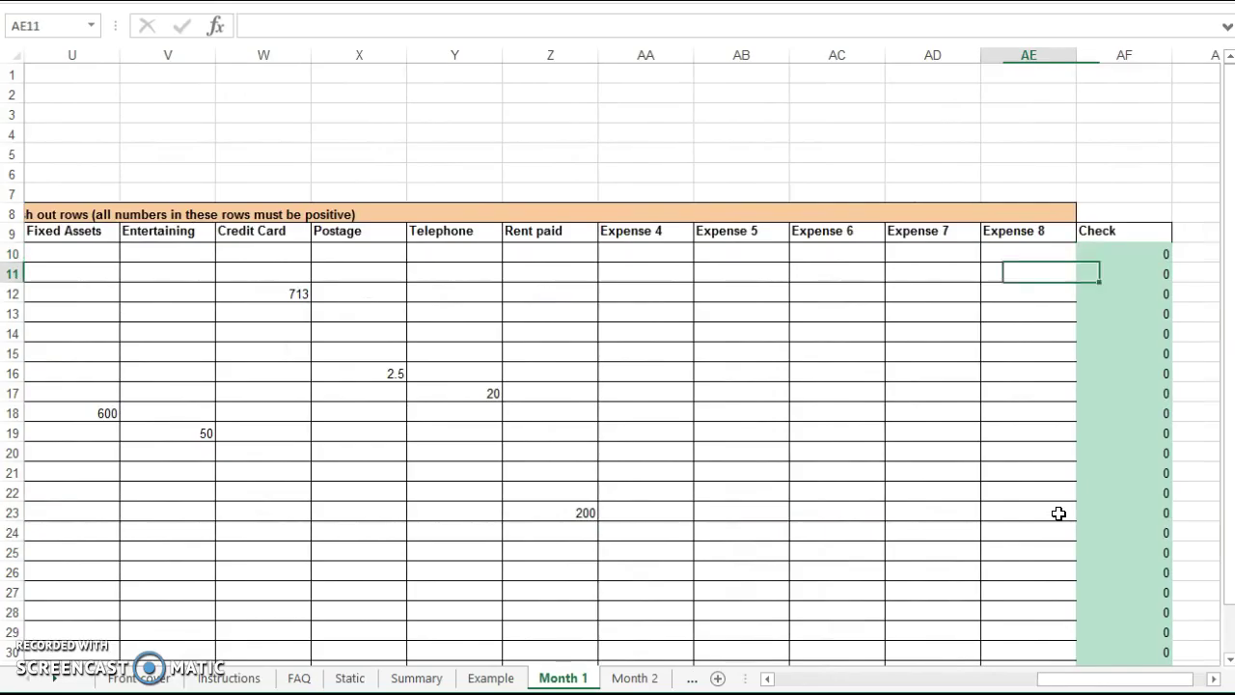
pyautogui.press('Left')
pyautogui.press('Left')
pyautogui.press('Left')
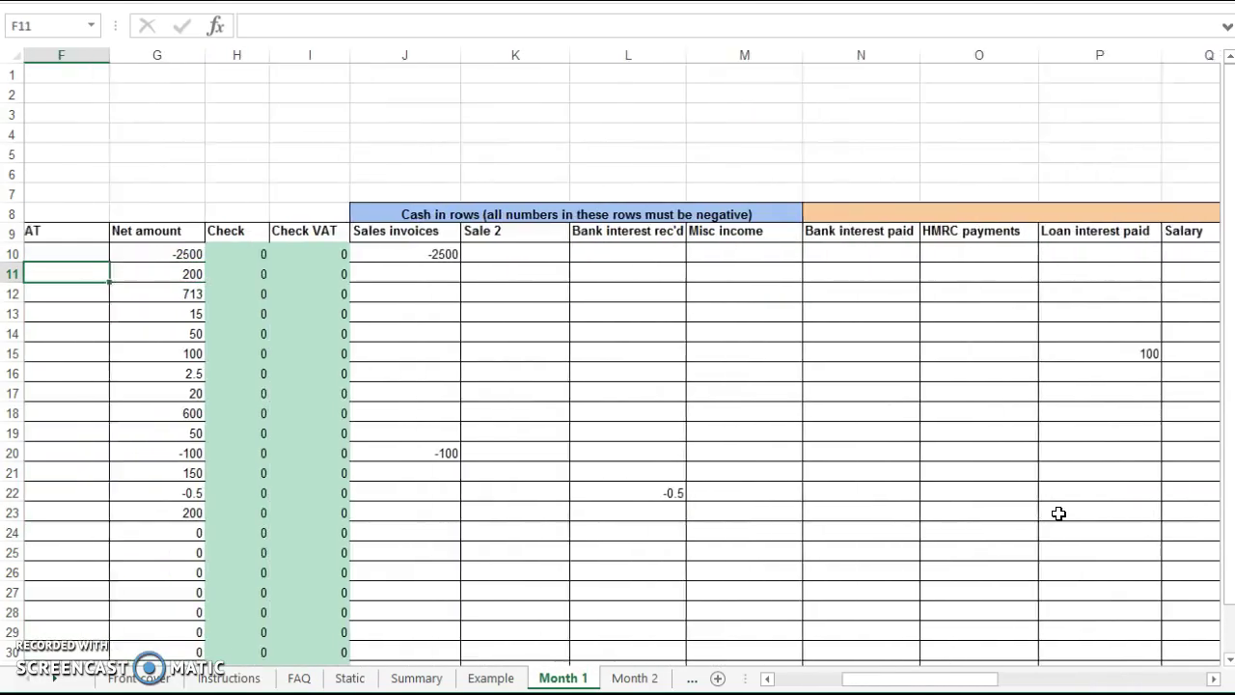
pyautogui.press('Left')
pyautogui.press('Left')
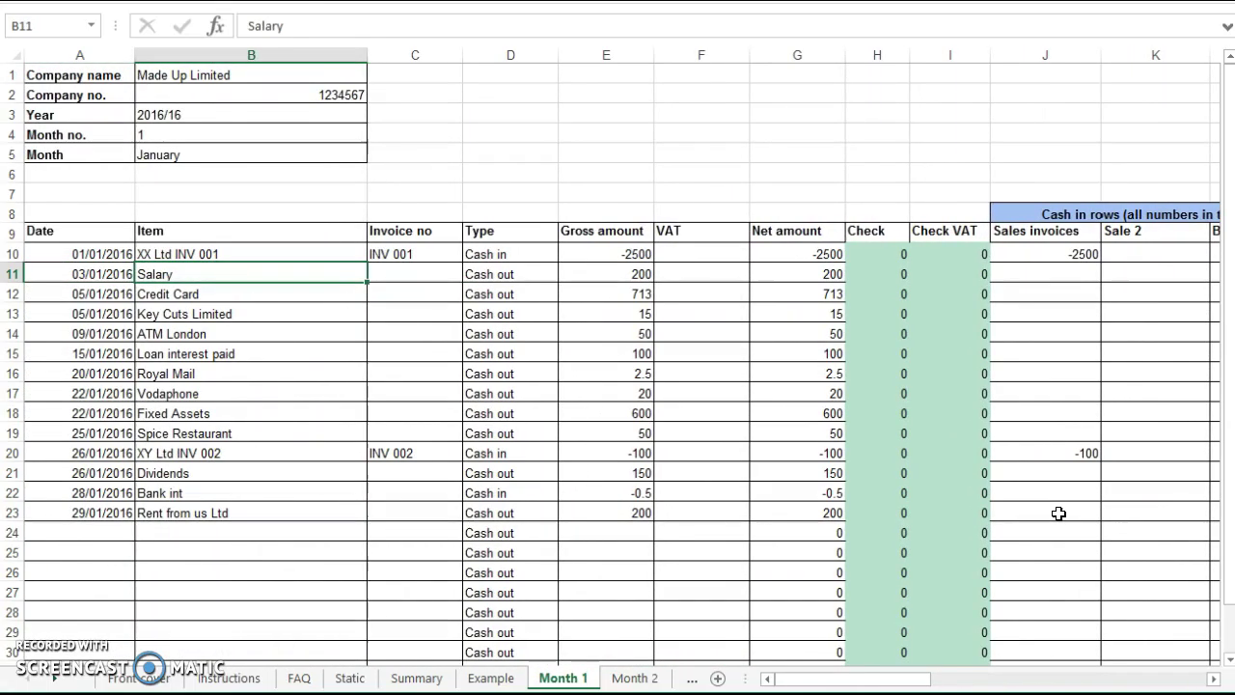
# - Follow the Salary transaction in row 11 across to its entry in the Salary cash-out column, Q11
pyautogui.press('Right')
pyautogui.press('Right')
pyautogui.press('Right')
pyautogui.press('Right')
pyautogui.press('Right')
pyautogui.press('Right')
pyautogui.press('Right')
pyautogui.press('Right')
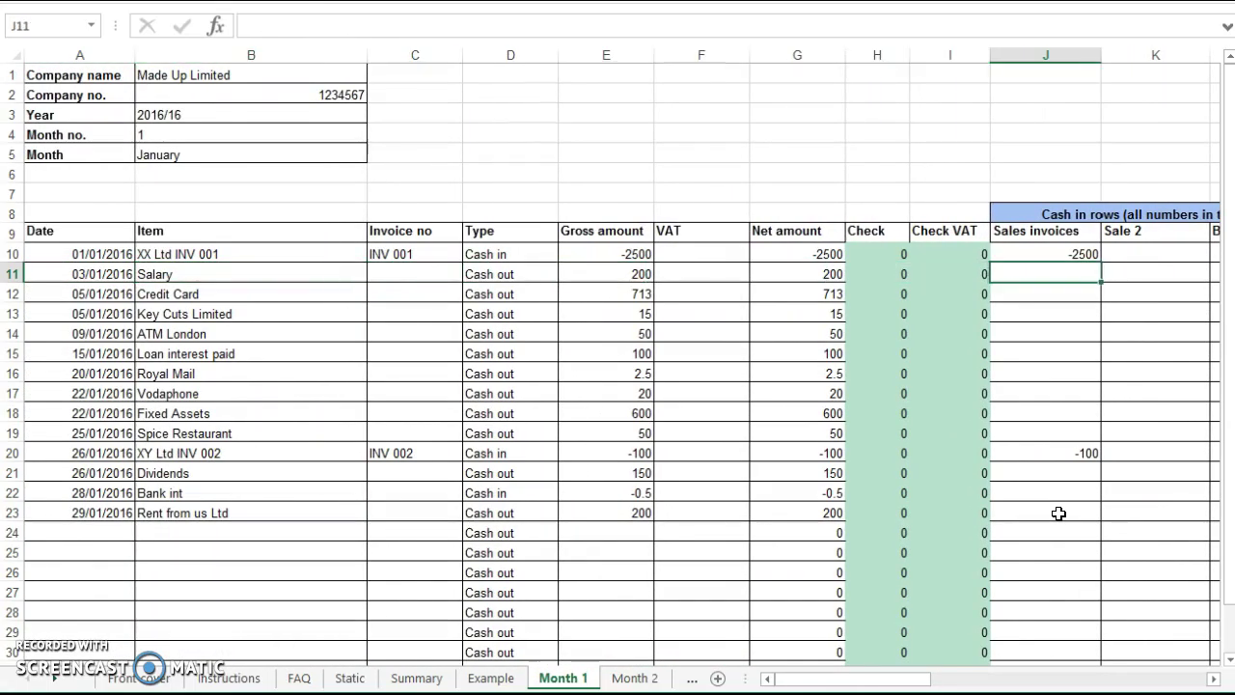
pyautogui.press('Right')
pyautogui.press('Right')
pyautogui.press('Right')
pyautogui.press('Right')
pyautogui.press('Right')
pyautogui.press('Right')
pyautogui.press('Right')
pyautogui.press('Right')
pyautogui.press('Left')
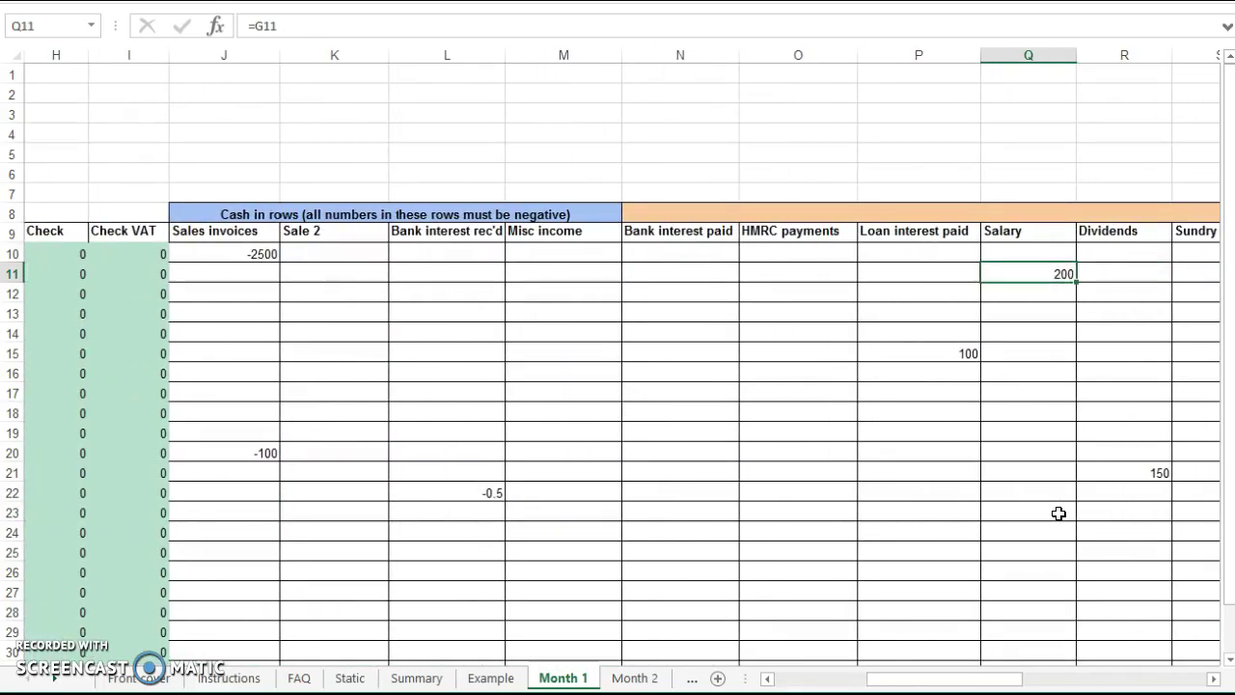
# - Clear the Salary cash-out amount in Q11 and go down the Salary column to row 23
pyautogui.press('Delete')
pyautogui.press('Down')
pyautogui.press('Down')
pyautogui.press('Down')
pyautogui.press('Down')
pyautogui.press('Down')
pyautogui.press('Down')
pyautogui.press('Down')
pyautogui.press('Down')
pyautogui.press('Down')
pyautogui.press('Down')
pyautogui.press('Down')
pyautogui.press('Down')
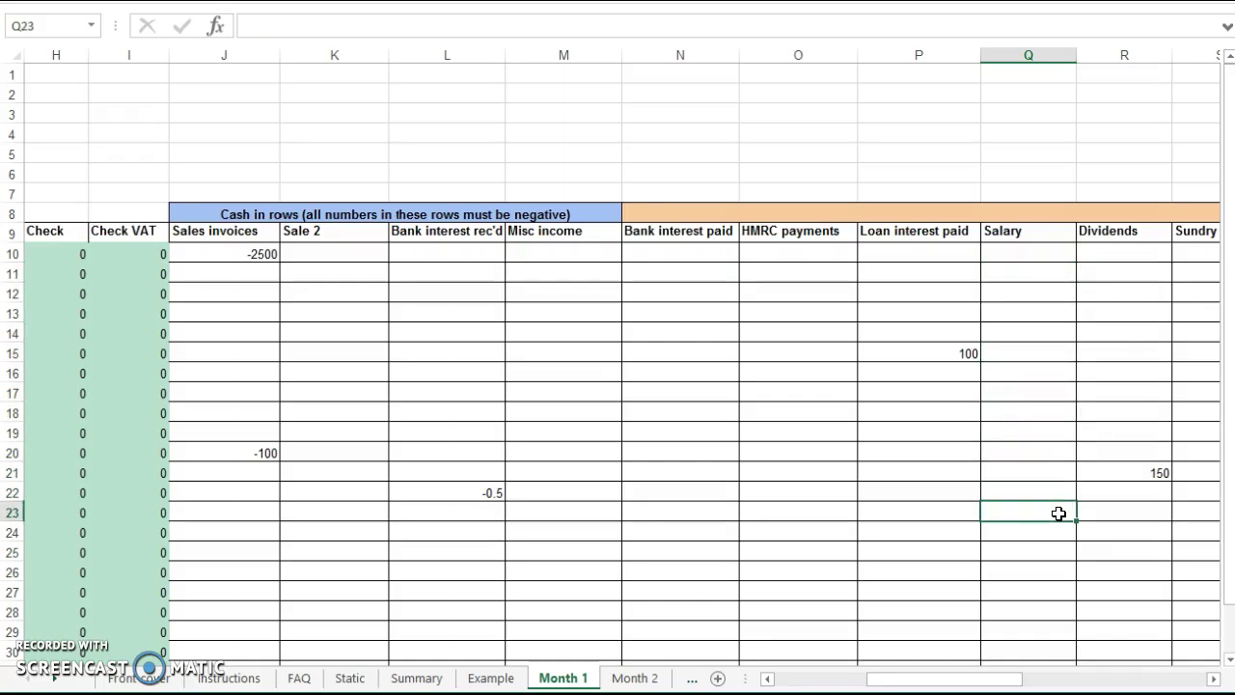
# - Follow row 23 across to the final Check column and examine the Salary row's check cell, AF11
pyautogui.press('Right')
pyautogui.press('Right')
pyautogui.press('Right')
pyautogui.press('Right')
pyautogui.press('Right')
pyautogui.press('Right')
pyautogui.press('Right')
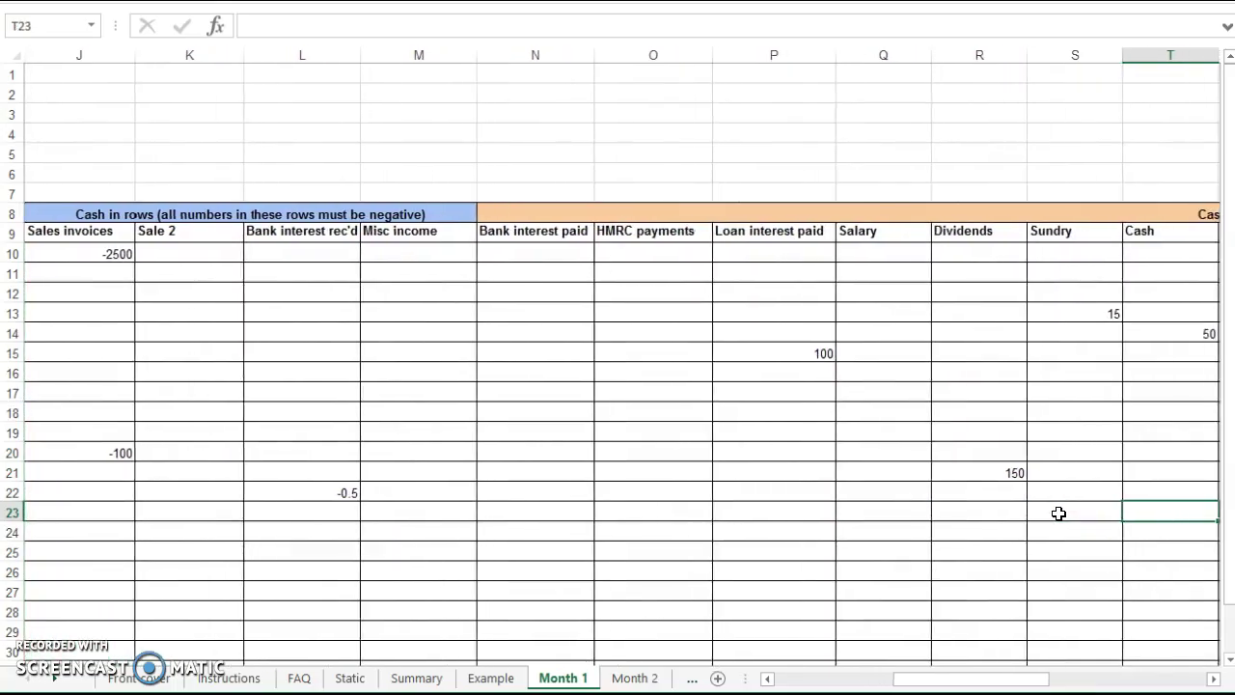
pyautogui.press('Right')
pyautogui.press('Right')
pyautogui.press('Right')
pyautogui.press('Right')
pyautogui.press('Right')
pyautogui.press('Right')
pyautogui.press('Right')
pyautogui.press('Right')
pyautogui.press('Right')
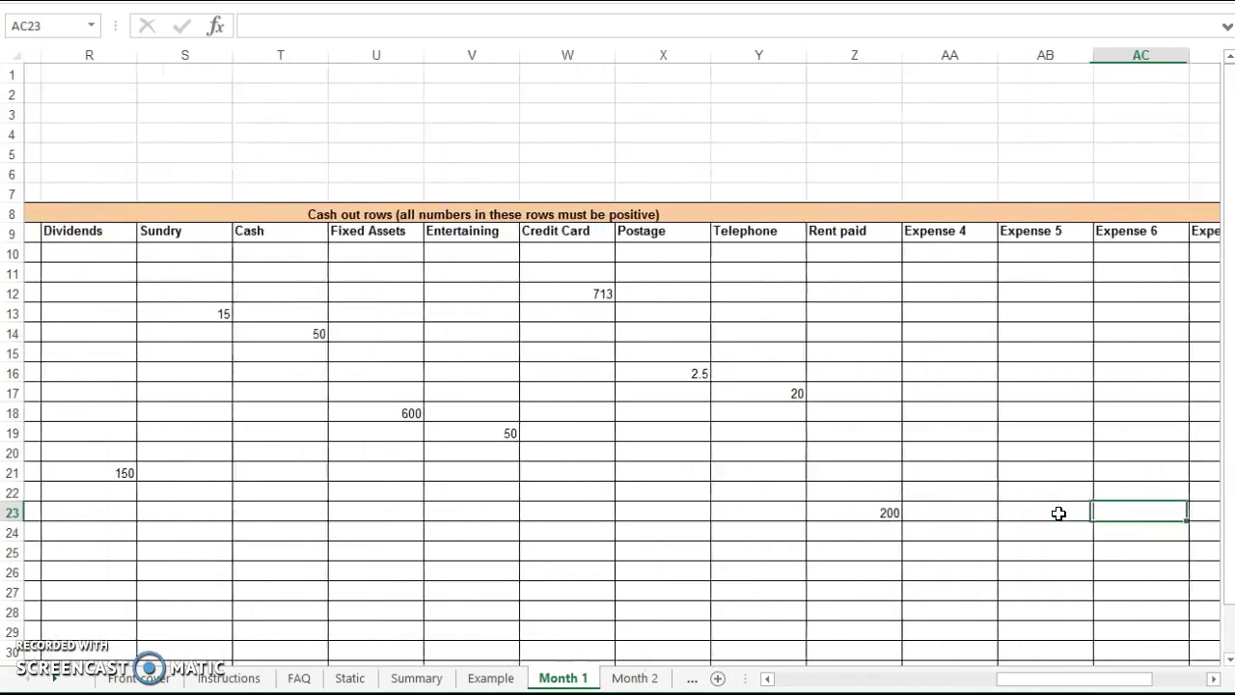
pyautogui.click(1059, 513)
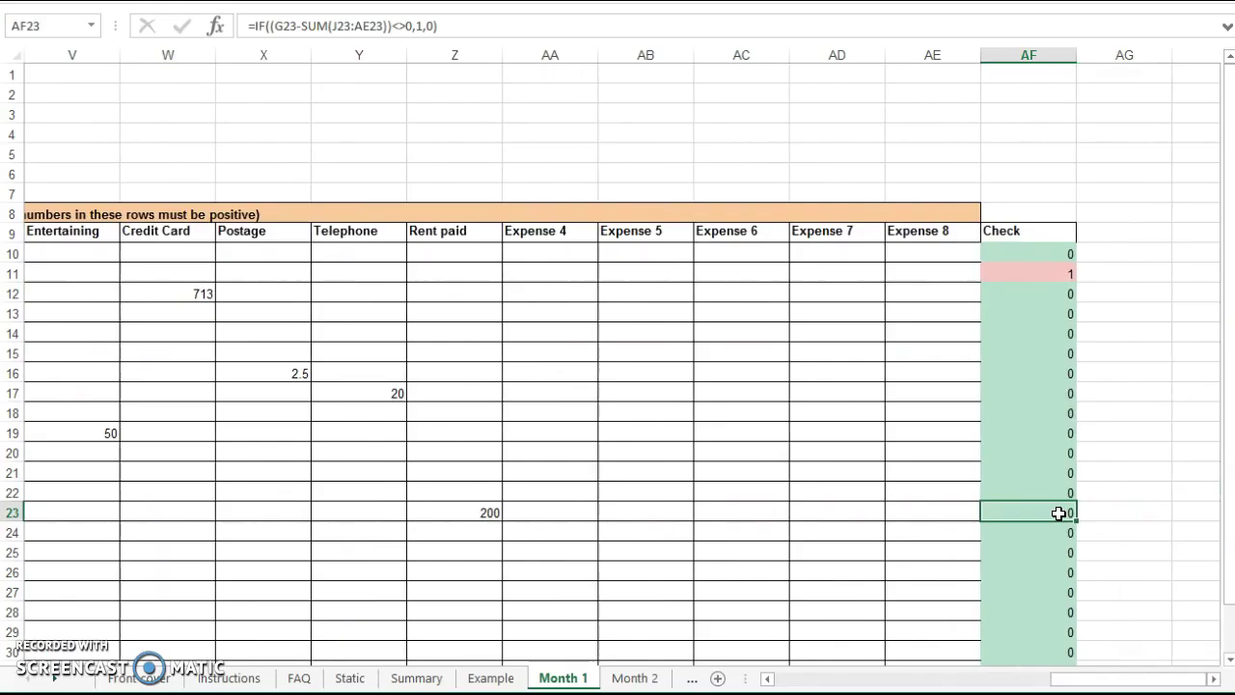
pyautogui.press('Up')
pyautogui.press('Up')
pyautogui.press('Up')
pyautogui.press('Up')
pyautogui.press('Up')
pyautogui.press('Up')
pyautogui.press('Up')
pyautogui.press('Up')
pyautogui.press('Up')
pyautogui.press('Up')
pyautogui.press('Up')
pyautogui.press('Up')
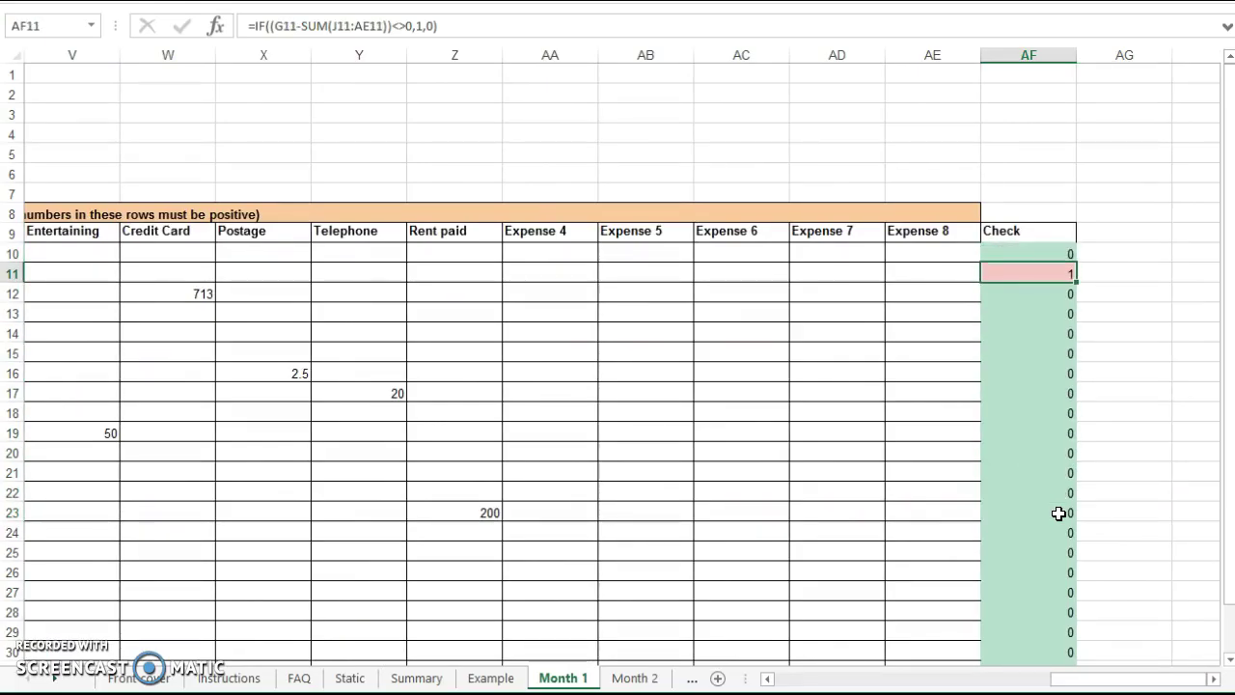
# - Trace row 11 back from the final Check cell to the transaction's gross amount and item description in B11
pyautogui.press('Left')
pyautogui.press('Left')
pyautogui.press('Left')
pyautogui.press('Left')
pyautogui.press('Left')
pyautogui.press('Left')
pyautogui.press('Left')
pyautogui.press('Left')
pyautogui.press('Left')
pyautogui.press('Left')
pyautogui.press('Left')
pyautogui.press('Left')
pyautogui.press('Left')
pyautogui.press('Left')
pyautogui.press('Left')
pyautogui.press('Left')
pyautogui.press('Left')
pyautogui.press('Left')
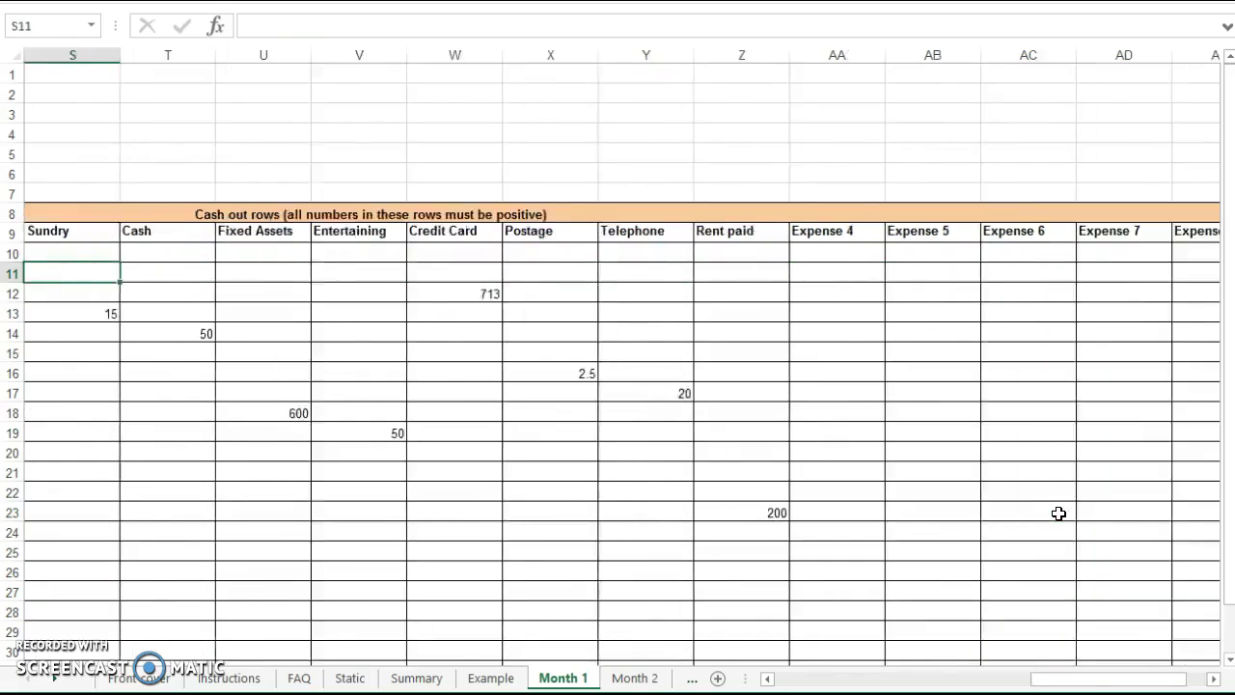
pyautogui.press('Left')
pyautogui.press('Left')
pyautogui.press('Left')
pyautogui.press('Left')
pyautogui.press('Left')
pyautogui.press('Left')
pyautogui.press('Left')
pyautogui.press('Left')
pyautogui.press('Left')
pyautogui.press('Left')
pyautogui.press('Left')
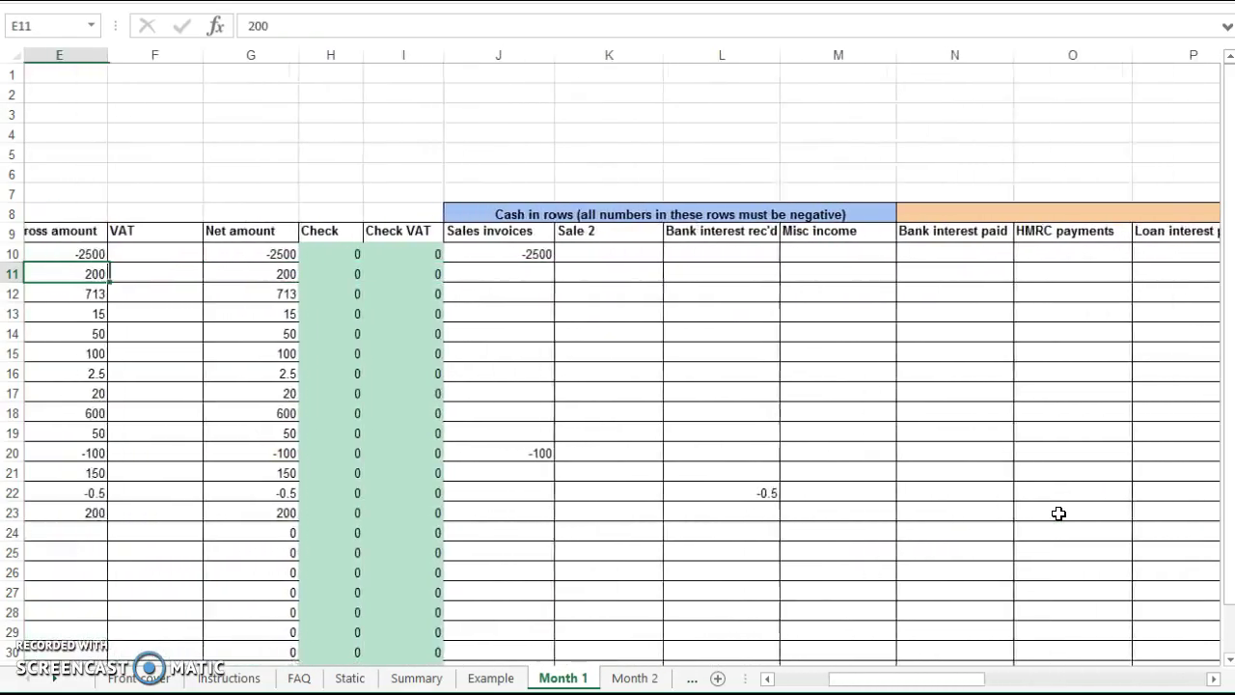
pyautogui.press('Left')
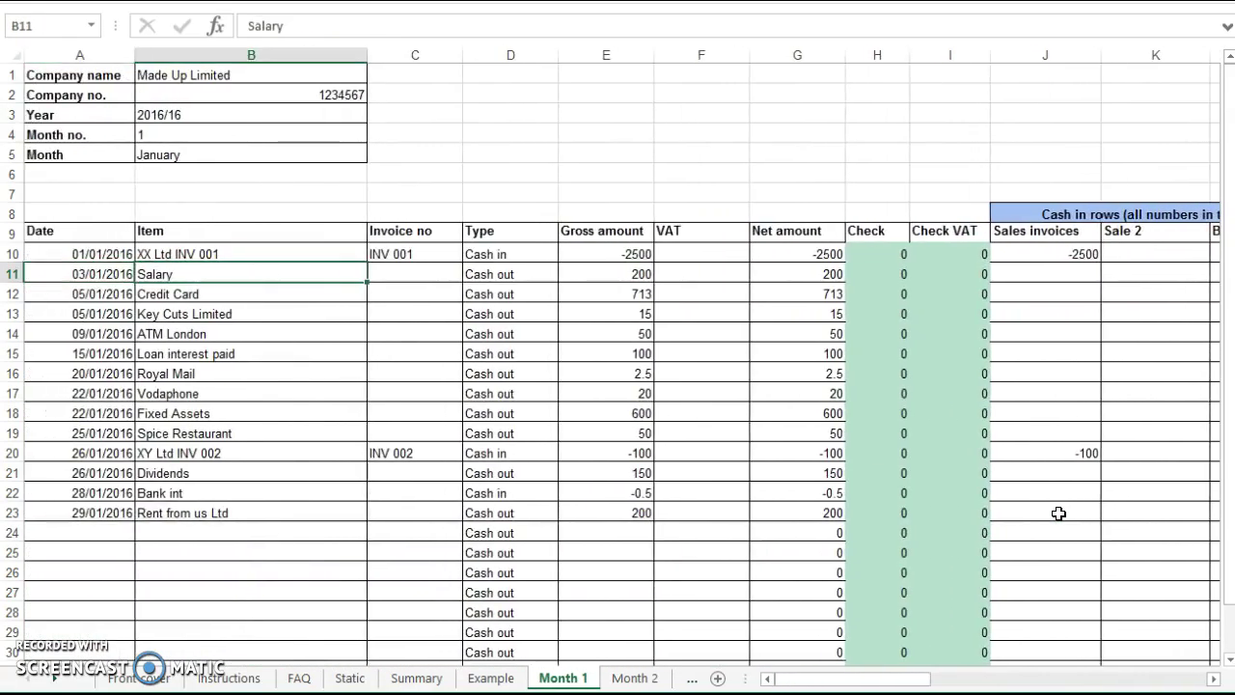
# - Enter 200 for the Salary transaction in the Salary cash-out column, cell Q11
pyautogui.press('Right')
pyautogui.press('Right')
pyautogui.press('Right')
pyautogui.press('Right')
pyautogui.press('Right')
pyautogui.press('Right')
pyautogui.press('Right')
pyautogui.press('Right')
pyautogui.press('Right')
pyautogui.press('Right')
pyautogui.press('Right')
pyautogui.press('Right')
pyautogui.press('Right')
pyautogui.press('Right')
pyautogui.press('Right')
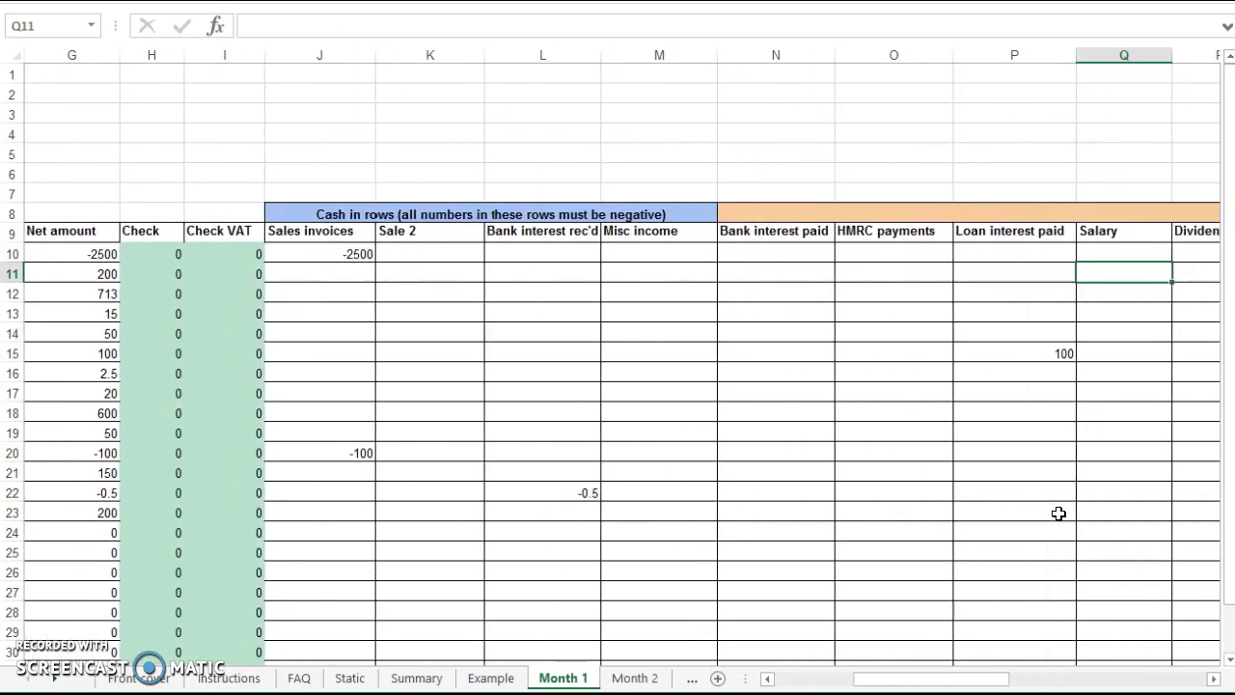
pyautogui.write('200')
pyautogui.press('Right')
# - Recheck the final Check cell AF11 against the re-entered Salary amount
pyautogui.press('Right')
pyautogui.press('Right')
pyautogui.press('Right')
pyautogui.press('Right')
pyautogui.press('Right')
pyautogui.press('Right')
pyautogui.press('Right')
pyautogui.press('Right')
pyautogui.press('Right')
pyautogui.press('Right')
pyautogui.press('Right')
pyautogui.press('Right')
pyautogui.press('Right')
pyautogui.press('Right')
pyautogui.press('Right')
pyautogui.press('Right')
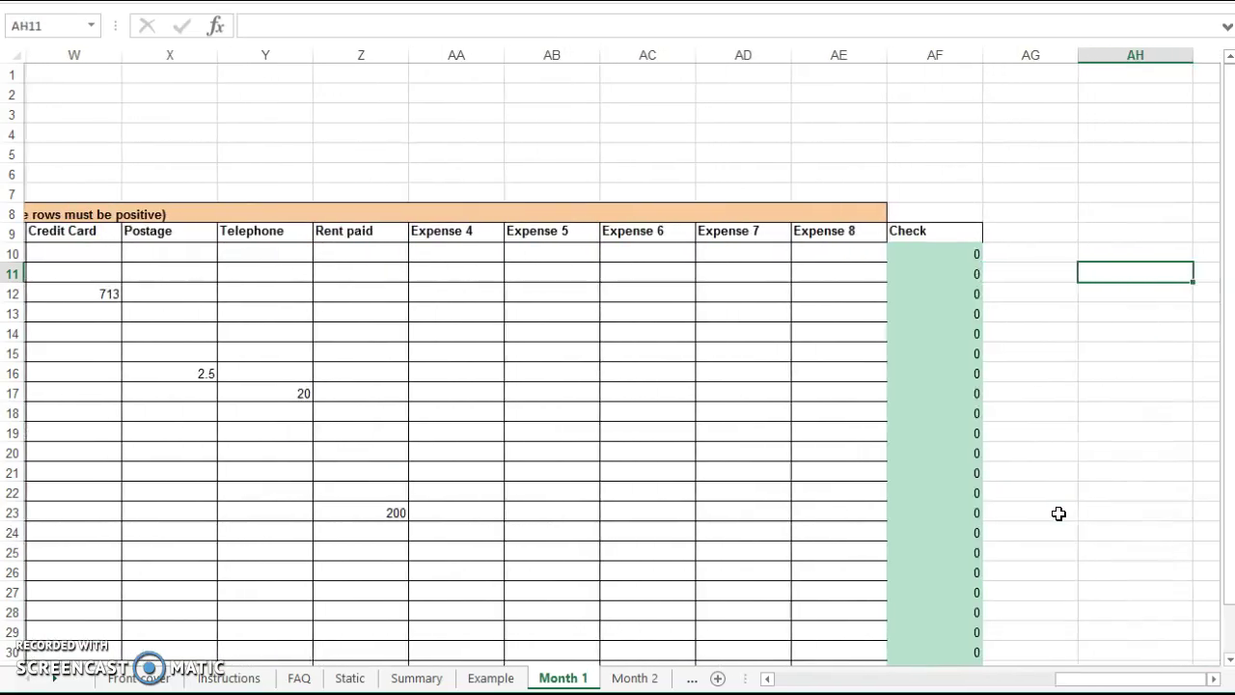
pyautogui.press('Left')
pyautogui.press('Left')
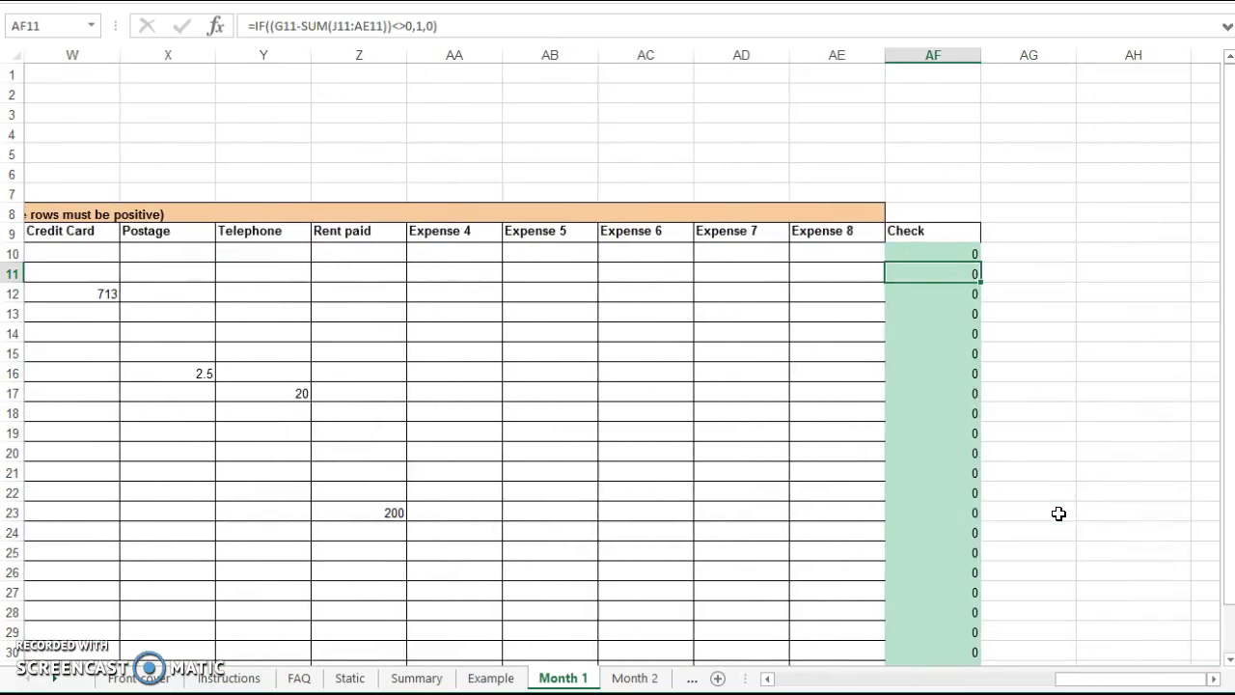
# - Set the Credit Card cash-out amount in W12 to 723
pyautogui.press('Down')
pyautogui.press('Left')
pyautogui.press('Left')
pyautogui.press('Left')
pyautogui.press('Left')
pyautogui.press('Left')
pyautogui.press('Left')
pyautogui.press('Left')
pyautogui.press('Left')
pyautogui.press('Left')
pyautogui.press('Left')
pyautogui.press('Left')
pyautogui.press('Left')
pyautogui.press('Left')
pyautogui.press('Left')
pyautogui.press('Right')
pyautogui.press('Right')
pyautogui.press('Right')
pyautogui.press('Right')
pyautogui.press('Right')
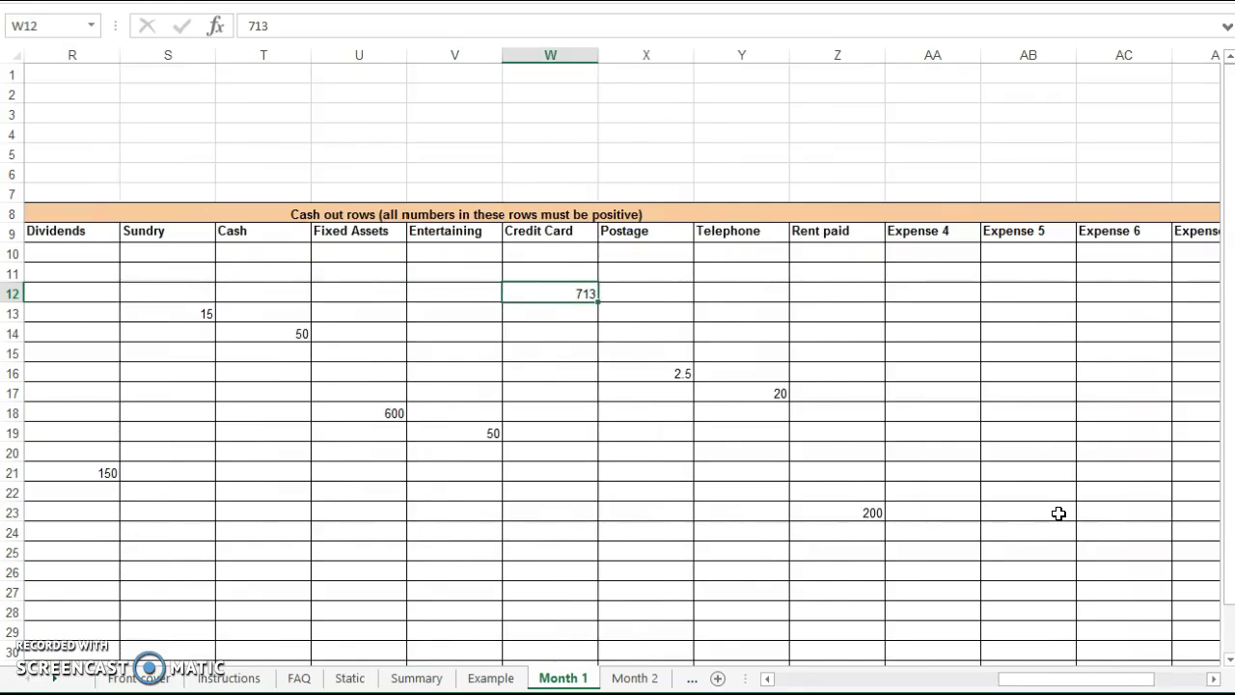
pyautogui.press('Left')
pyautogui.press('Right')
pyautogui.write('723')
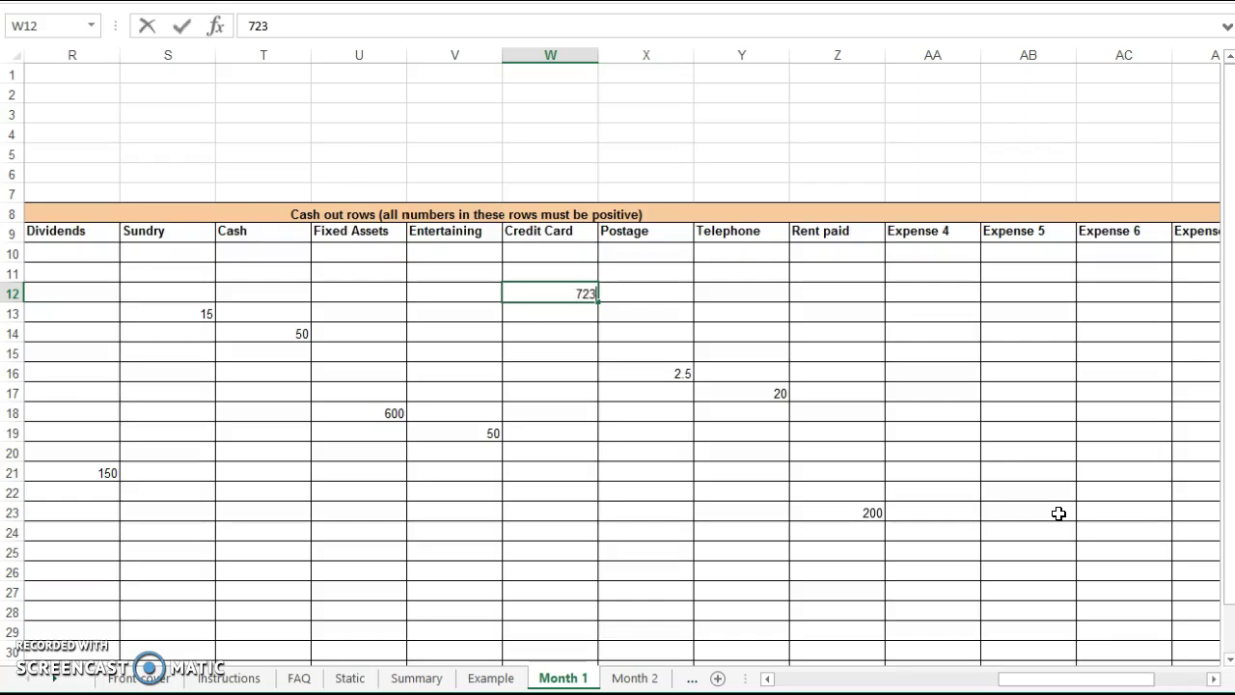
pyautogui.press('Tab')
# - Review row 12 from the cash-in columns across to the final Check cell AF12 for the Credit Card amount
pyautogui.press('Left')
pyautogui.press('Left')
pyautogui.press('Left')
pyautogui.press('Left')
pyautogui.press('Left')
pyautogui.press('Left')
pyautogui.press('Left')
pyautogui.press('Left')
pyautogui.press('Left')
pyautogui.press('Left')
pyautogui.press('Left')
pyautogui.press('Left')
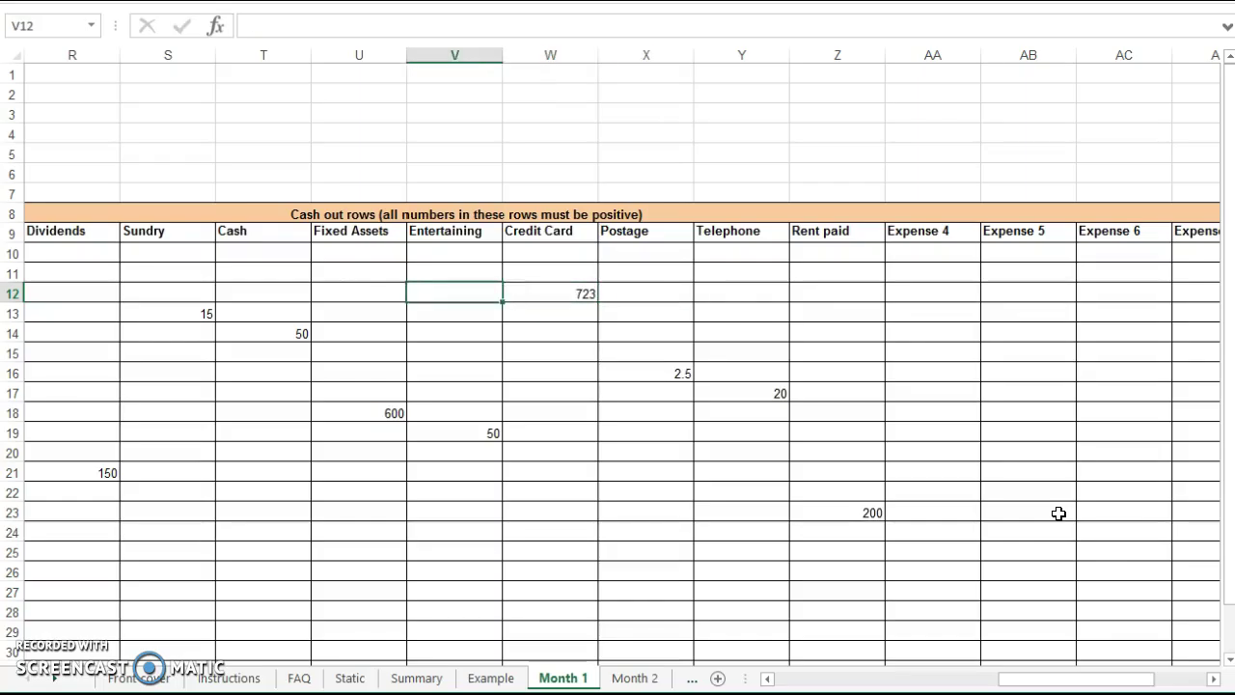
pyautogui.press('Right')
pyautogui.press('Right')
pyautogui.press('Right')
pyautogui.press('Right')
pyautogui.press('Right')
pyautogui.press('Right')
pyautogui.press('Right')
pyautogui.press('Right')
pyautogui.press('Right')
pyautogui.press('Right')
pyautogui.press('Right')
pyautogui.press('Right')
pyautogui.press('Right')
pyautogui.press('Right')
pyautogui.press('Right')
pyautogui.press('Right')
pyautogui.press('Right')
pyautogui.press('Right')
pyautogui.press('Right')
pyautogui.press('Right')
pyautogui.press('Right')
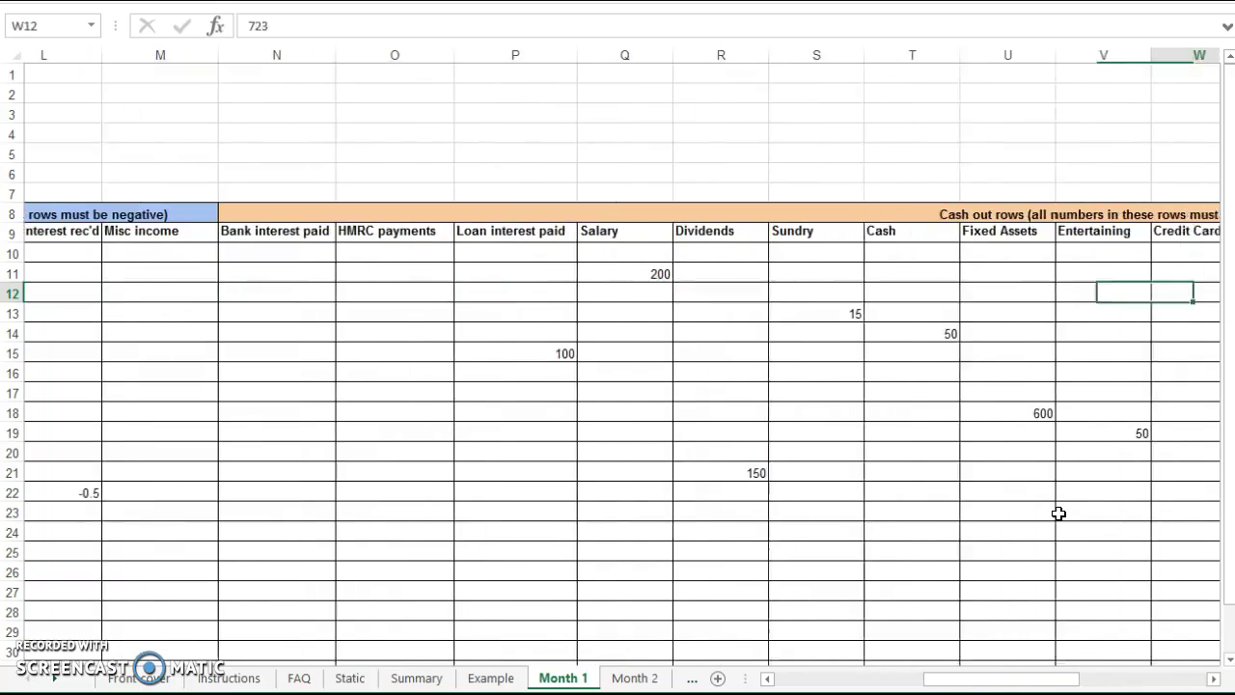
# - Set the Credit Card cash-out amount in W12 to 713
pyautogui.press('Left')
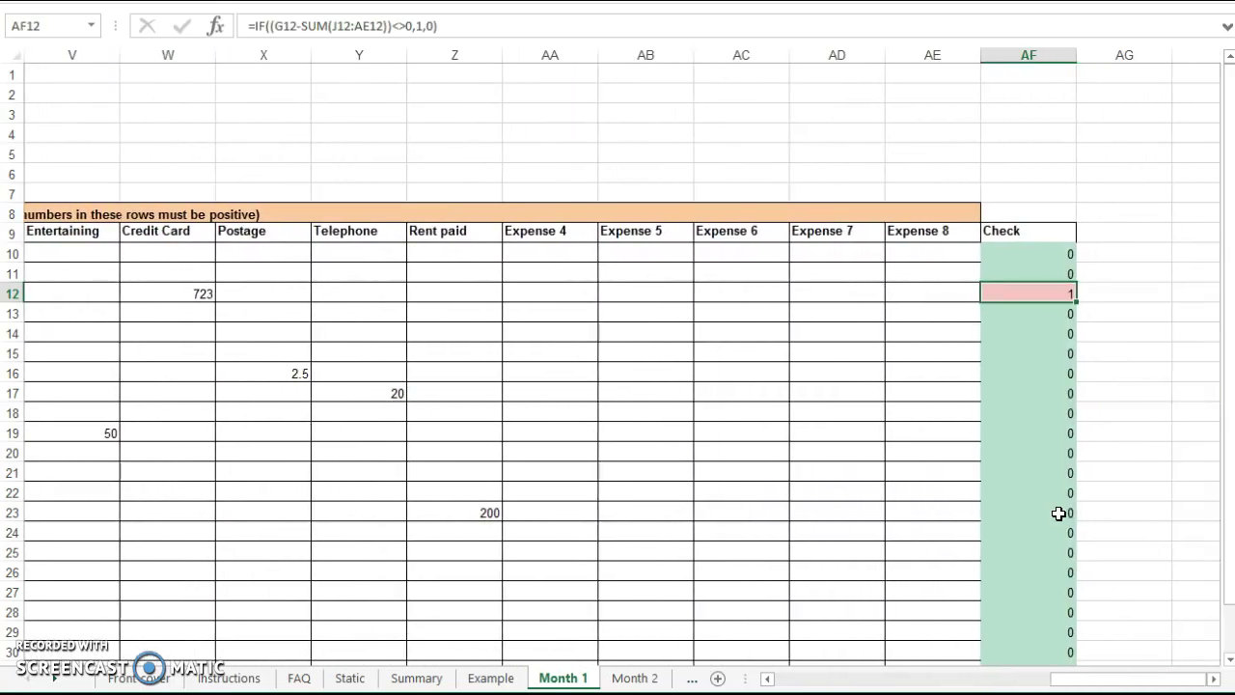
pyautogui.press('Left')
pyautogui.press('Left')
pyautogui.press('Left')
pyautogui.press('Left')
pyautogui.press('Left')
pyautogui.press('Left')
pyautogui.press('Left')
pyautogui.press('Left')
pyautogui.press('Left')
pyautogui.press('Left')
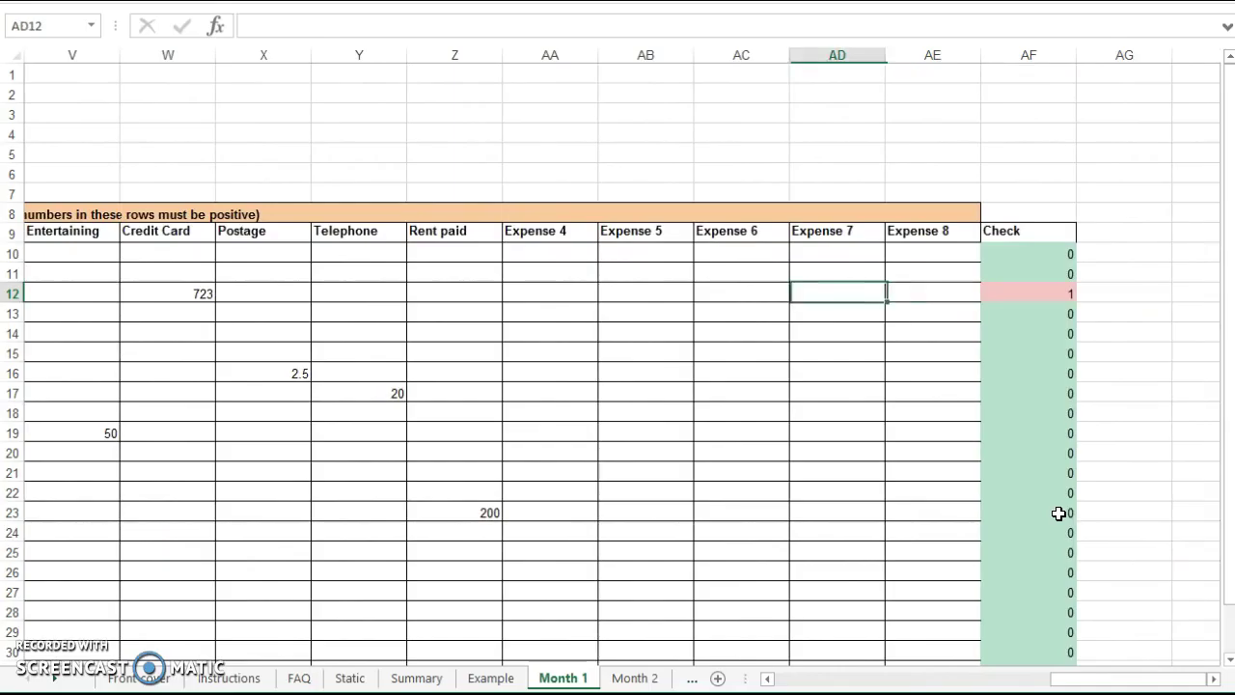
pyautogui.press('Right')
pyautogui.press('Left')
pyautogui.press('Right')
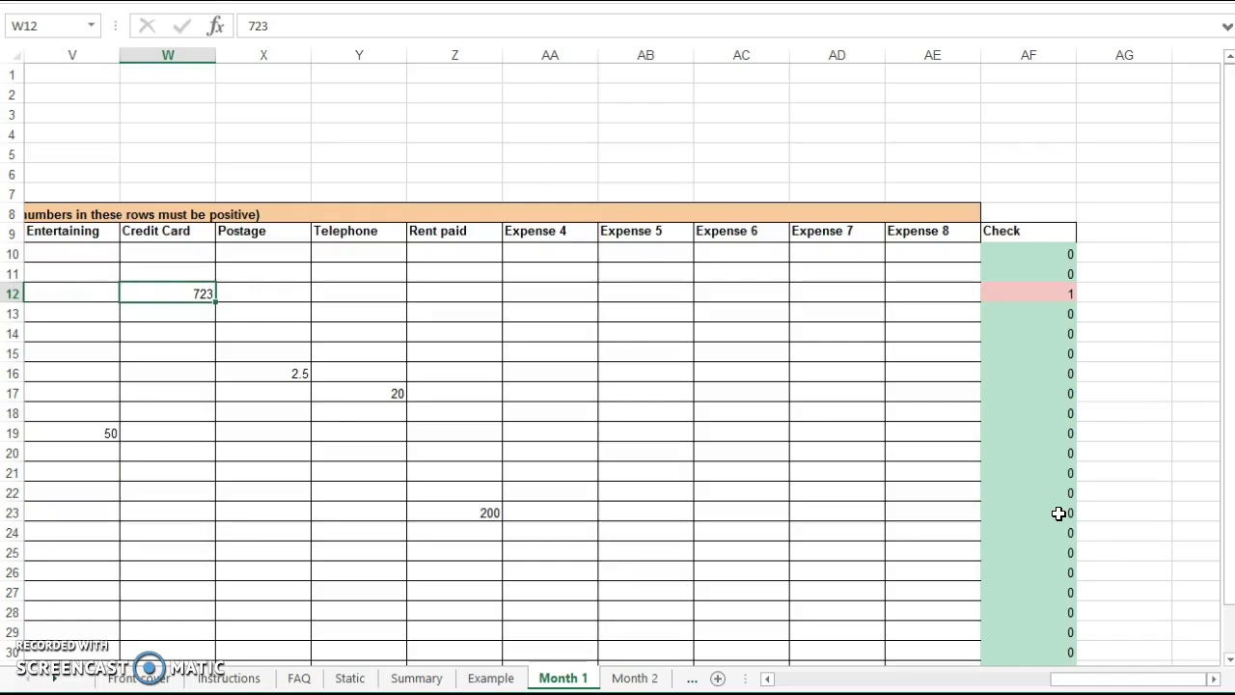
pyautogui.write('713')
pyautogui.press('Return')
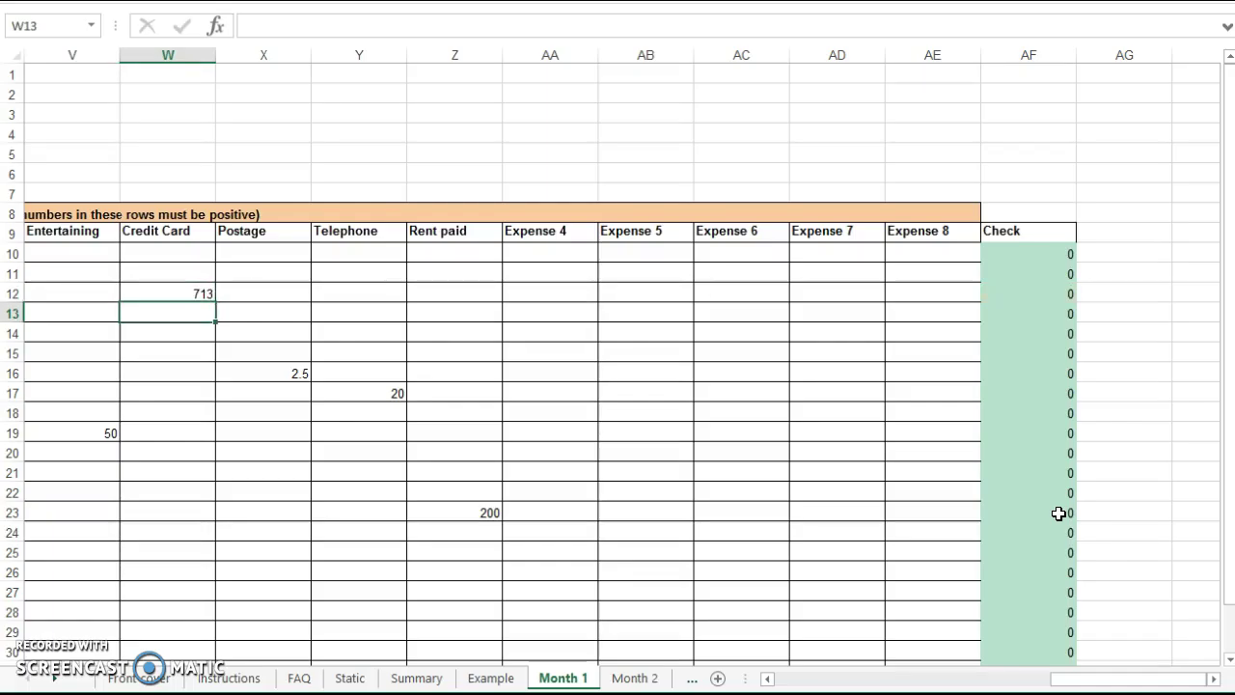
# - Recheck the final Check column around rows 12 and 13 against the corrected Credit Card amount
pyautogui.press('Right')
pyautogui.press('Right')
pyautogui.press('Right')
pyautogui.press('Right')
pyautogui.press('Right')
pyautogui.press('Right')
pyautogui.press('Right')
pyautogui.press('Right')
pyautogui.press('Right')
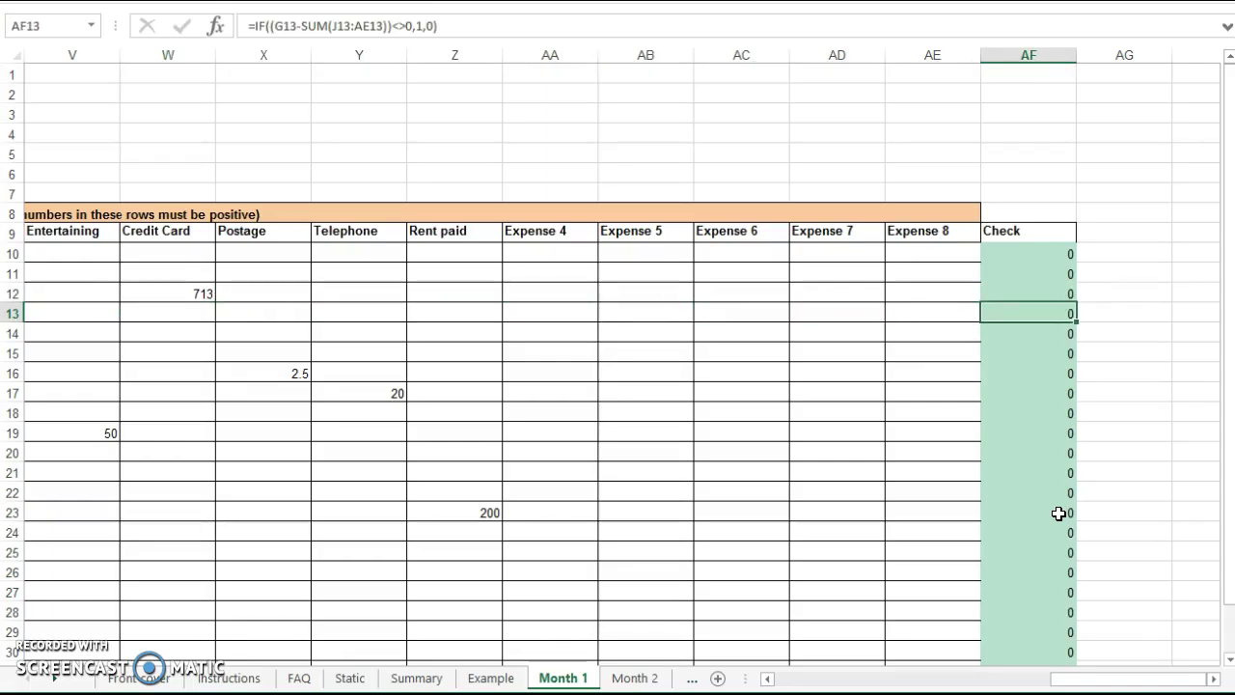
# - Trace row 13 back to the Key Cuts Limited transaction and compare its net amount in G13 with the next row
pyautogui.press('Left')
pyautogui.press('Left')
pyautogui.press('Left')
pyautogui.press('Left')
pyautogui.press('Left')
pyautogui.press('Left')
pyautogui.press('Left')
pyautogui.press('Left')
pyautogui.press('Left')
pyautogui.press('Left')
pyautogui.press('Left')
pyautogui.press('Left')
pyautogui.press('Left')
pyautogui.press('Left')
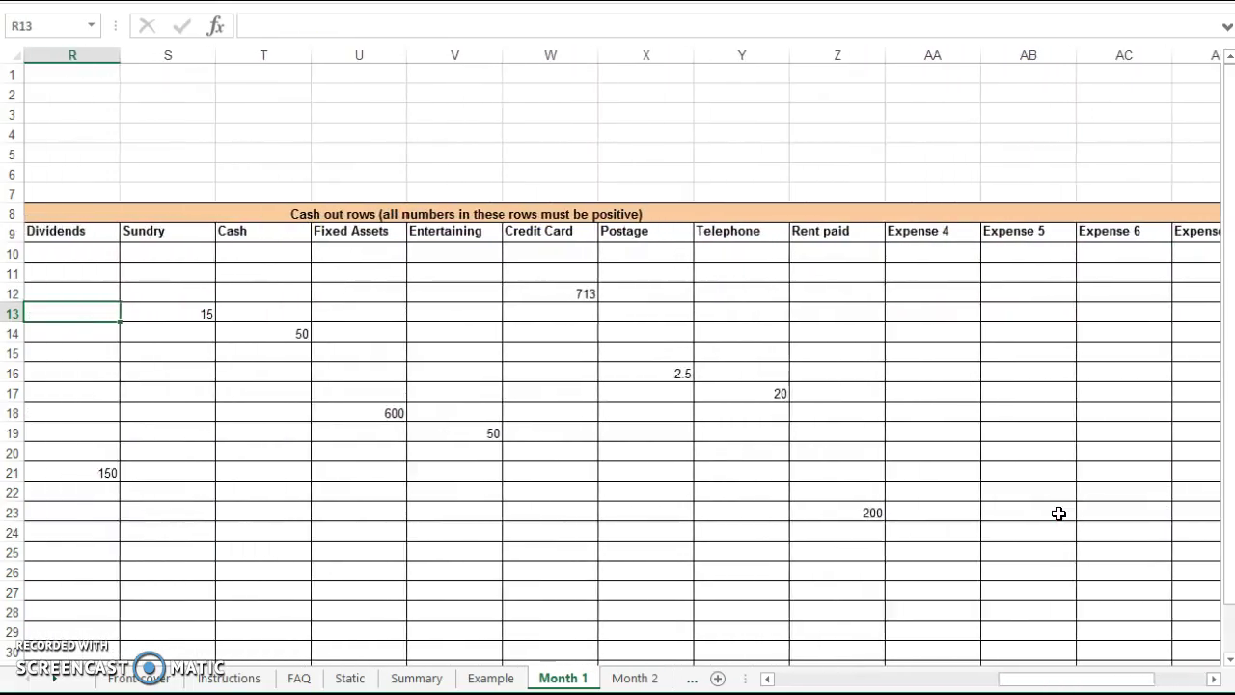
pyautogui.press('Left')
pyautogui.press('Left')
pyautogui.press('Left')
pyautogui.press('Left')
pyautogui.press('Left')
pyautogui.press('Left')
pyautogui.press('Left')
pyautogui.press('Left')
pyautogui.press('Left')
pyautogui.press('Left')
pyautogui.press('Left')
pyautogui.press('Left')
pyautogui.press('Left')
pyautogui.press('Left')
pyautogui.press('Left')
pyautogui.press('Left')
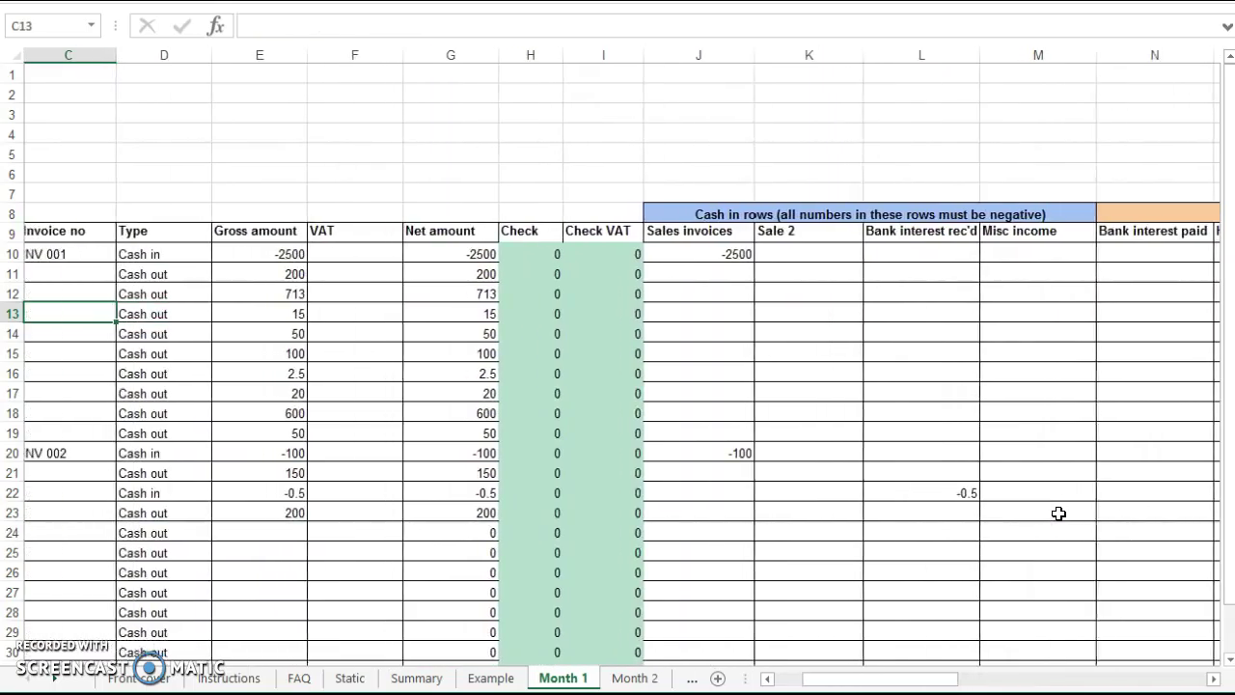
pyautogui.press('Right')
pyautogui.press('Right')
pyautogui.press('Right')
pyautogui.press('Right')
pyautogui.press('Right')
pyautogui.press('Right')
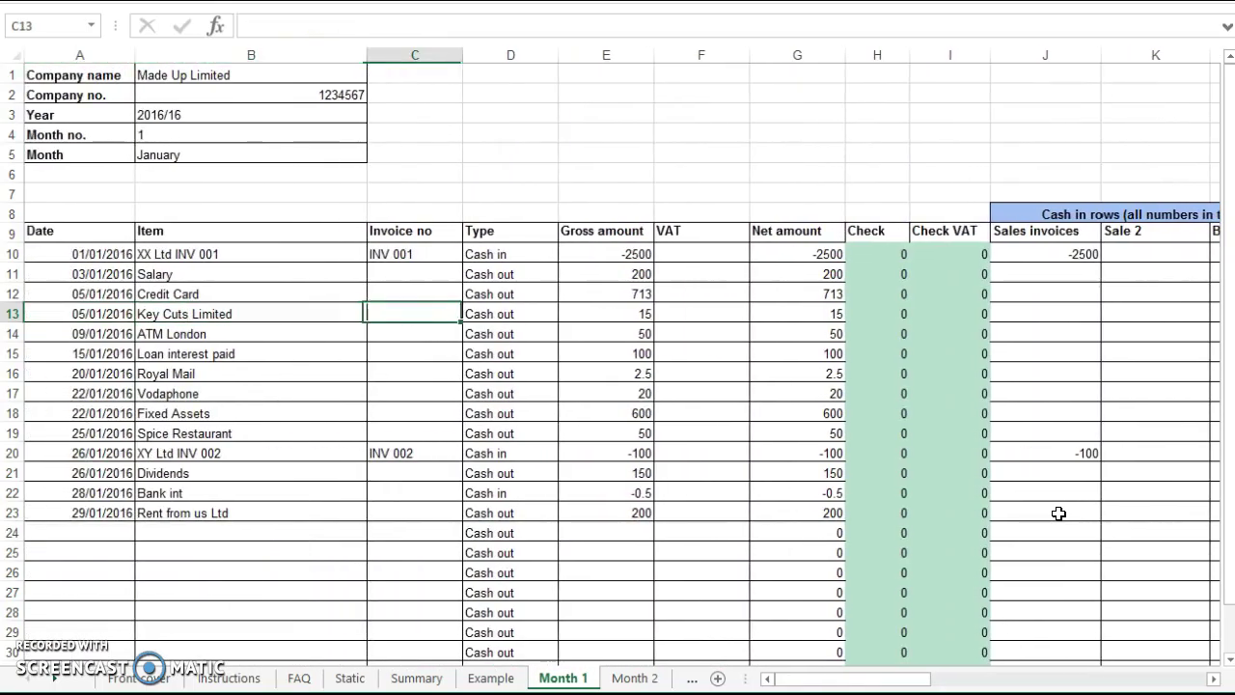
pyautogui.press('Down')
pyautogui.press('Up')
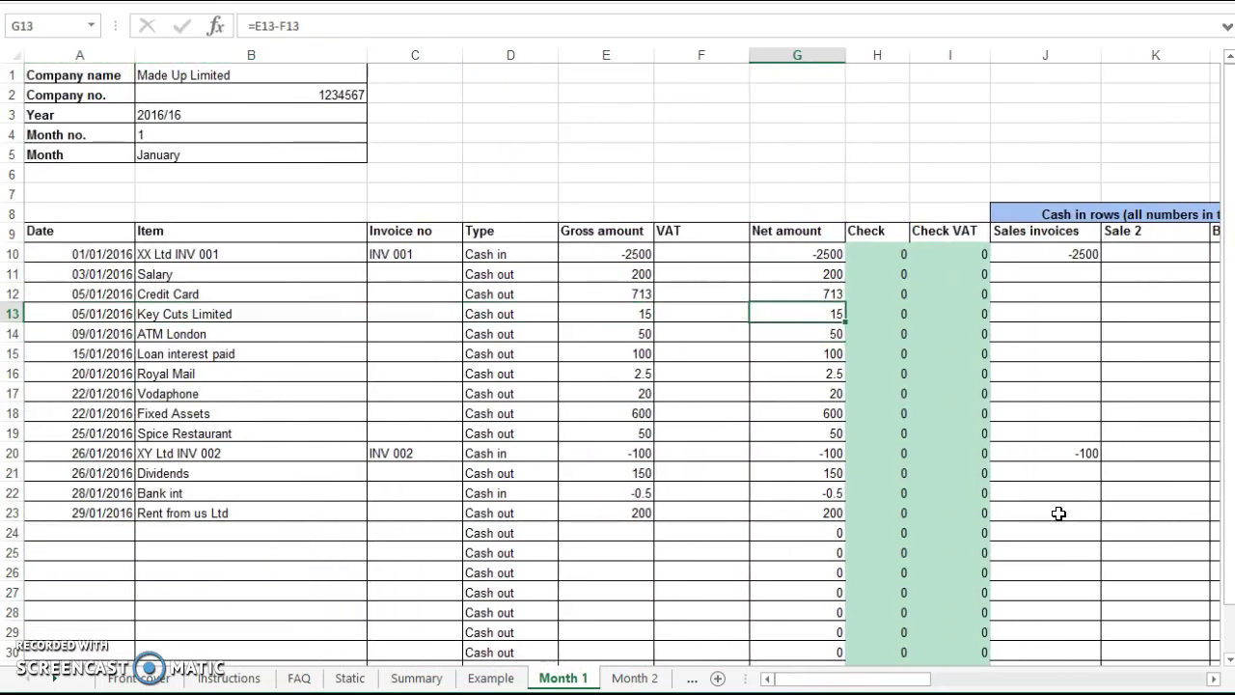
# - Clear the Sundry cash-out amount in S13 and the Cash amount in T14
pyautogui.press('Right')
pyautogui.press('Right')
pyautogui.press('Right')
pyautogui.press('Right')
pyautogui.press('Right')
pyautogui.press('Right')
pyautogui.press('Right')
pyautogui.press('Right')
pyautogui.press('Right')
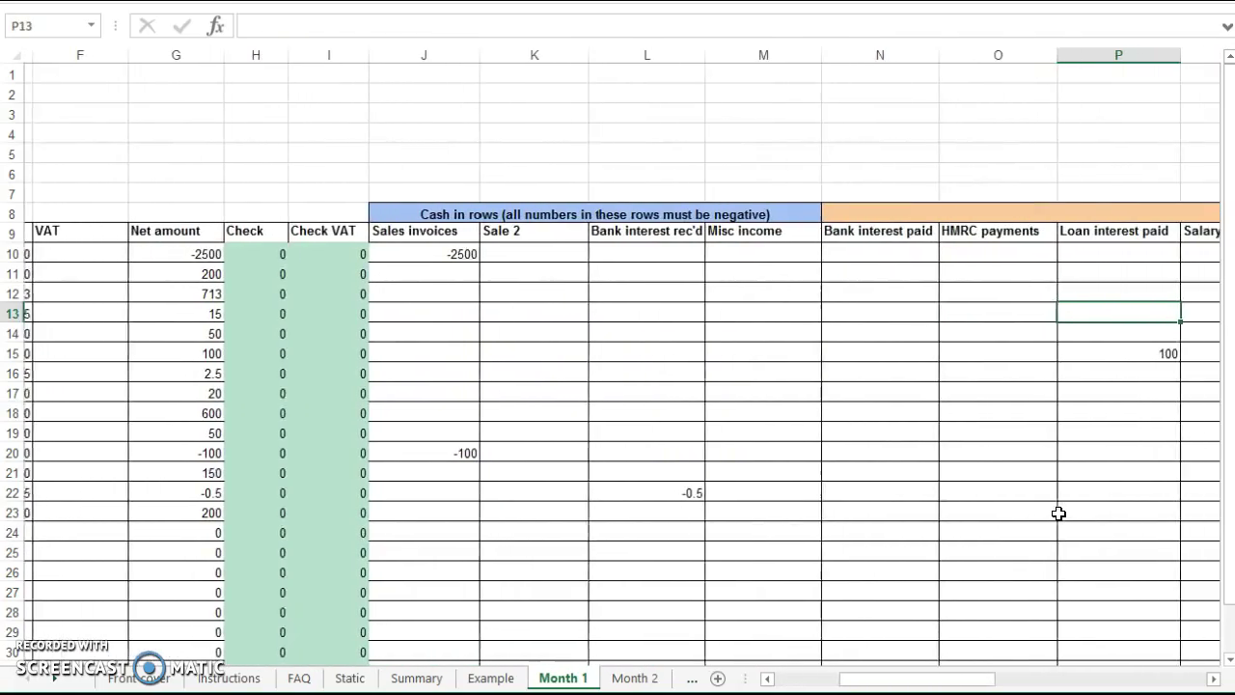
pyautogui.press('Left')
pyautogui.press('Left')
pyautogui.press('Right')
pyautogui.press('Right')
pyautogui.press('Right')
pyautogui.press('Right')
pyautogui.press('Right')
pyautogui.press('Right')
pyautogui.press('Right')
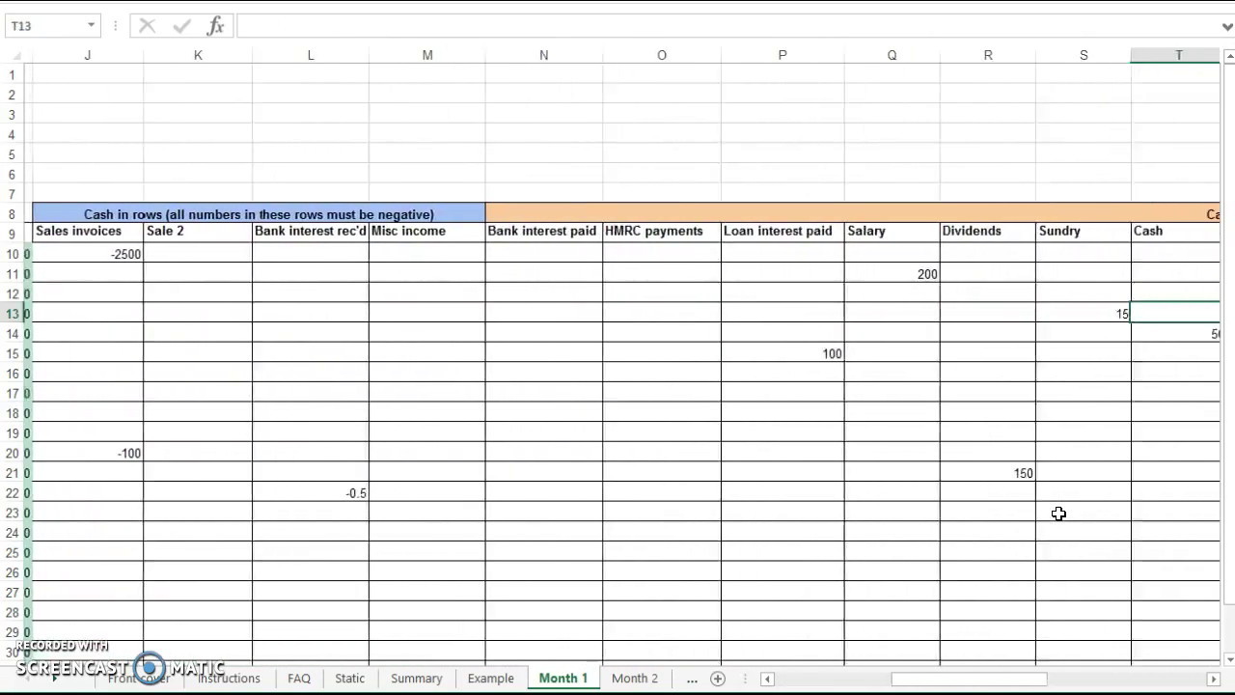
pyautogui.press('Left')
pyautogui.press('Left')
pyautogui.press('Down')
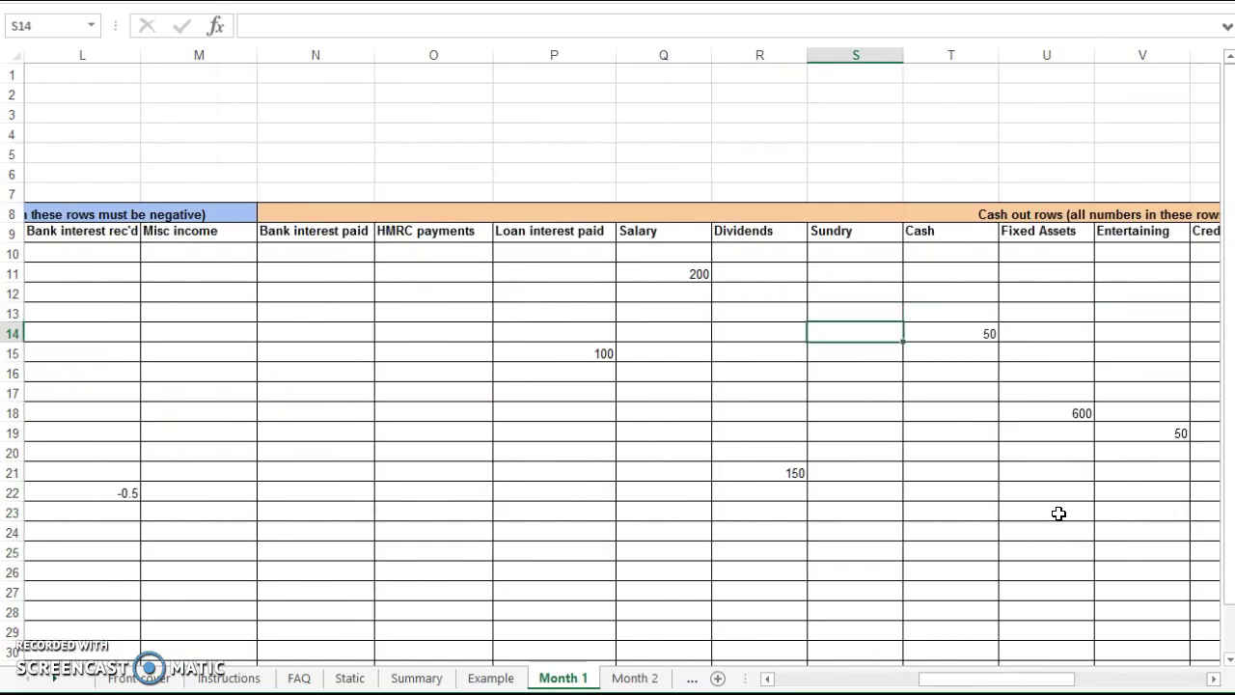
pyautogui.press('Right')
pyautogui.press('Delete')
# - Enter the formula =G14 in the Sundry cell S13 so it takes the net amount from the wrong row
pyautogui.press('Up')
pyautogui.press('Left')
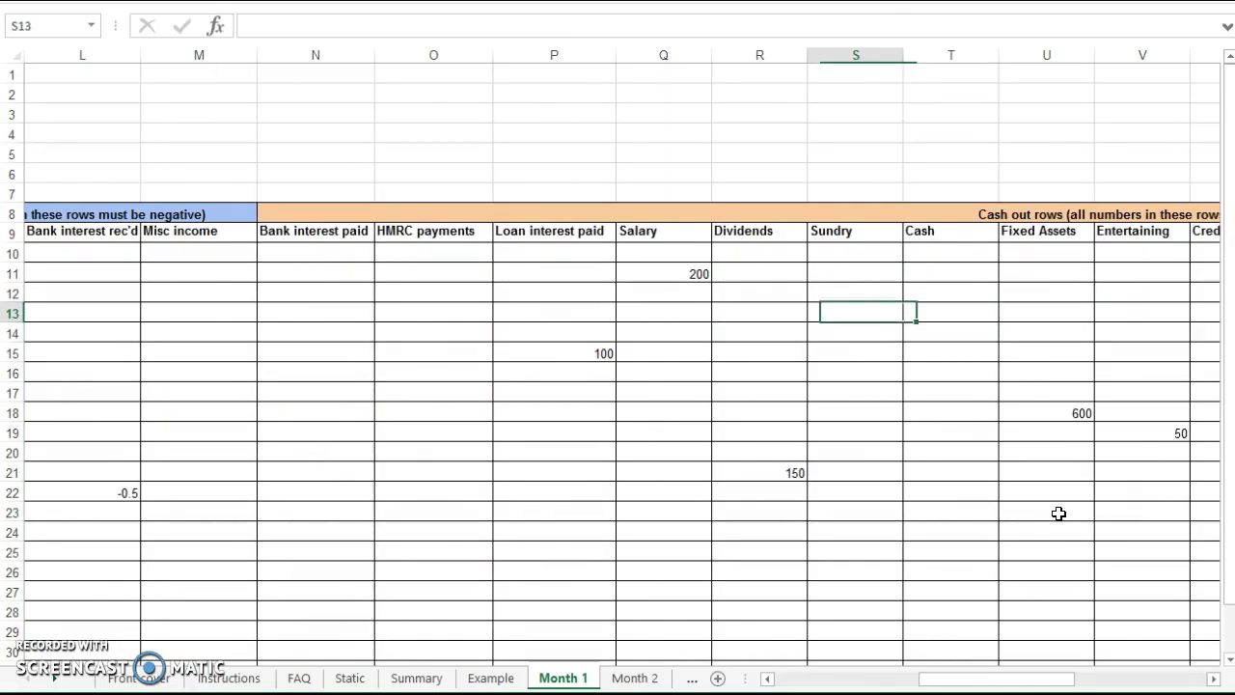
pyautogui.write('=')
pyautogui.press('Down')
pyautogui.press('Left')
pyautogui.press('Left')
pyautogui.press('Left')
pyautogui.press('Left')
pyautogui.press('Left')
pyautogui.press('Left')
pyautogui.press('Left')
pyautogui.press('Left')
pyautogui.press('Left')
pyautogui.press('Left')
pyautogui.press('Left')
pyautogui.press('Left')
pyautogui.press('Left')
pyautogui.press('Left')
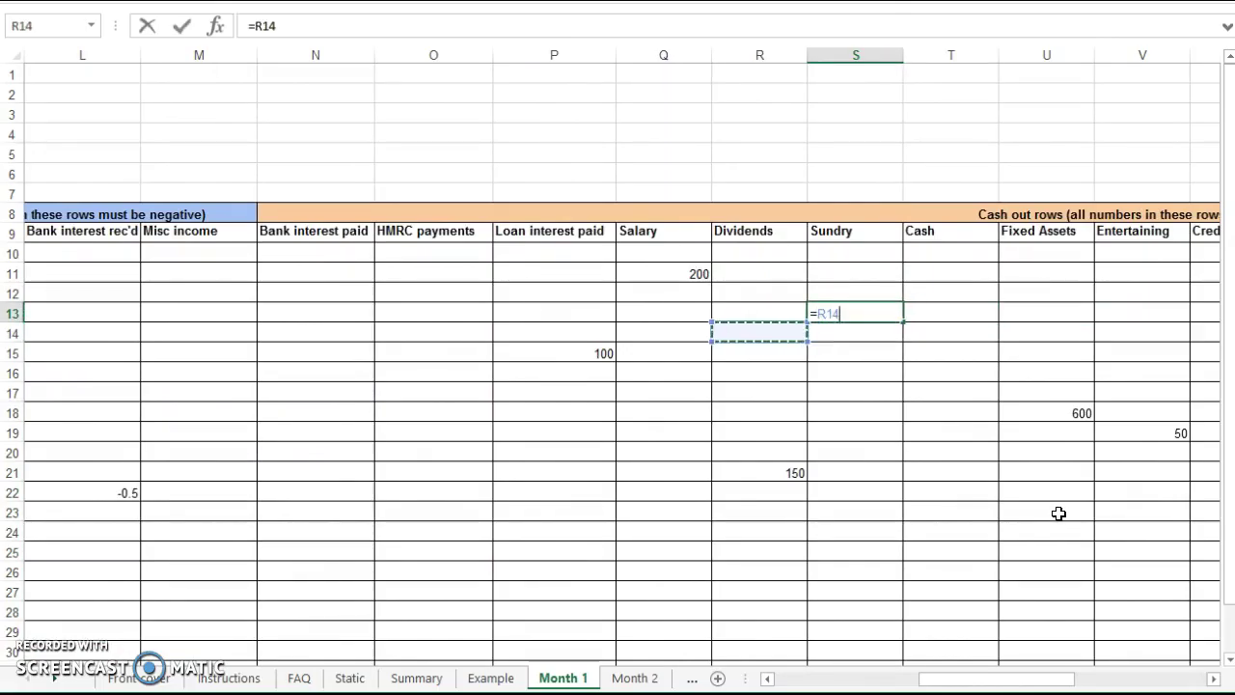
pyautogui.press('Right')
pyautogui.press('Right')
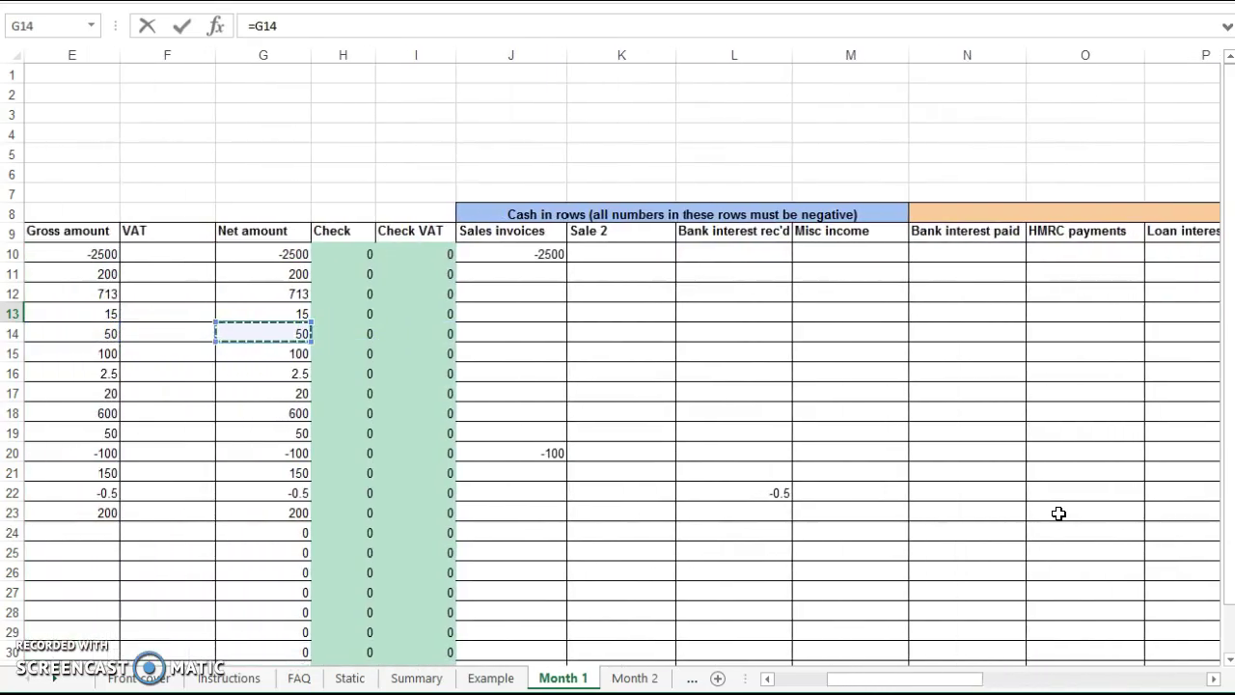
pyautogui.press('Return')
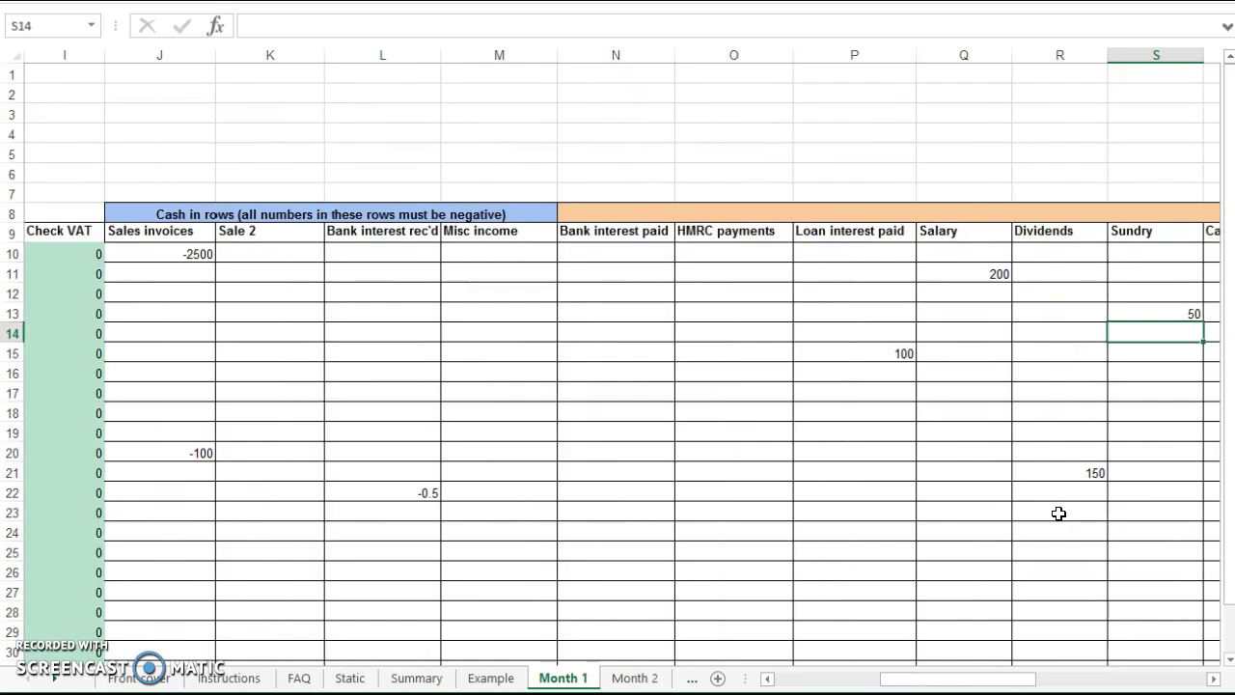
# - Examine the final Check column at rows 13 and 14 for the effect of the wrong-row reference in Sundry
pyautogui.press('Up')
pyautogui.press('Right')
pyautogui.press('Right')
pyautogui.press('Right')
pyautogui.press('Right')
pyautogui.press('Right')
pyautogui.press('Right')
pyautogui.press('Right')
pyautogui.press('Right')
pyautogui.press('Right')
pyautogui.press('Right')
pyautogui.press('Right')
pyautogui.press('Right')
pyautogui.press('Right')
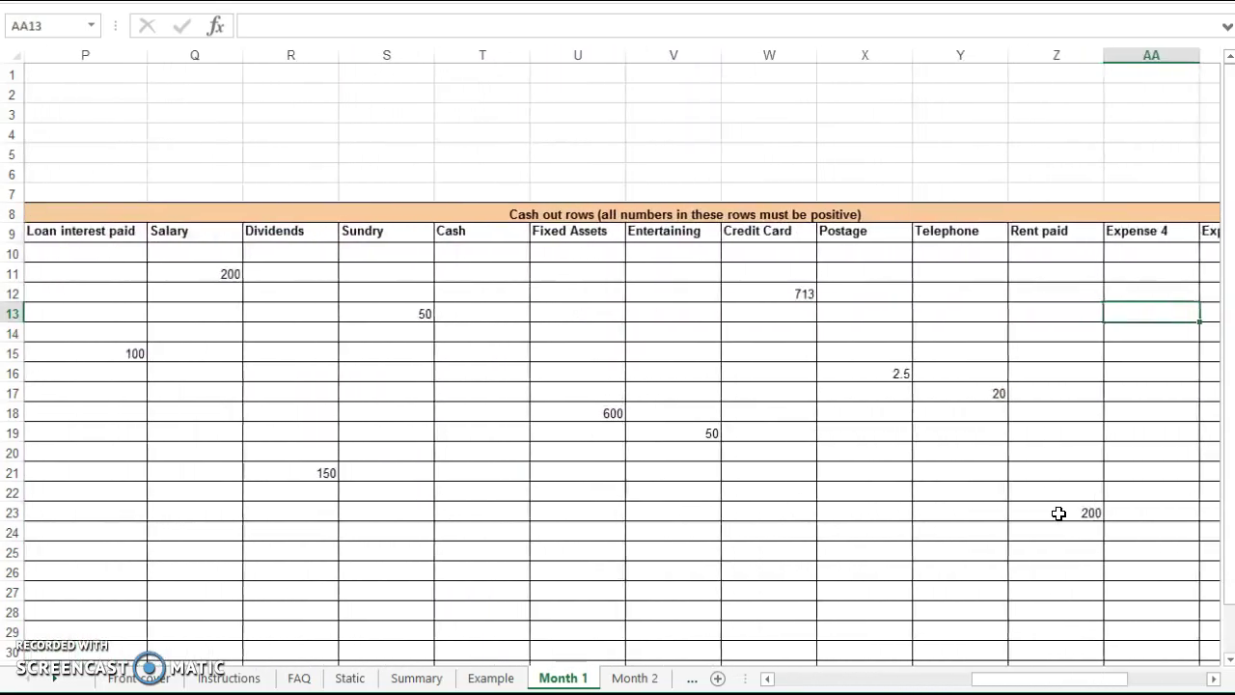
pyautogui.press('Down')
pyautogui.press('Up')
# - Replace the wrong-row formula in Sundry cell S13 with 15 and enter 50 in Cash cell T14
pyautogui.press('Left')
pyautogui.press('Left')
pyautogui.press('Left')
pyautogui.press('Left')
pyautogui.press('Left')
pyautogui.press('Left')
pyautogui.press('Left')
pyautogui.press('Left')
pyautogui.press('Left')
pyautogui.press('Left')
pyautogui.press('Left')
pyautogui.press('Left')
pyautogui.press('Left')
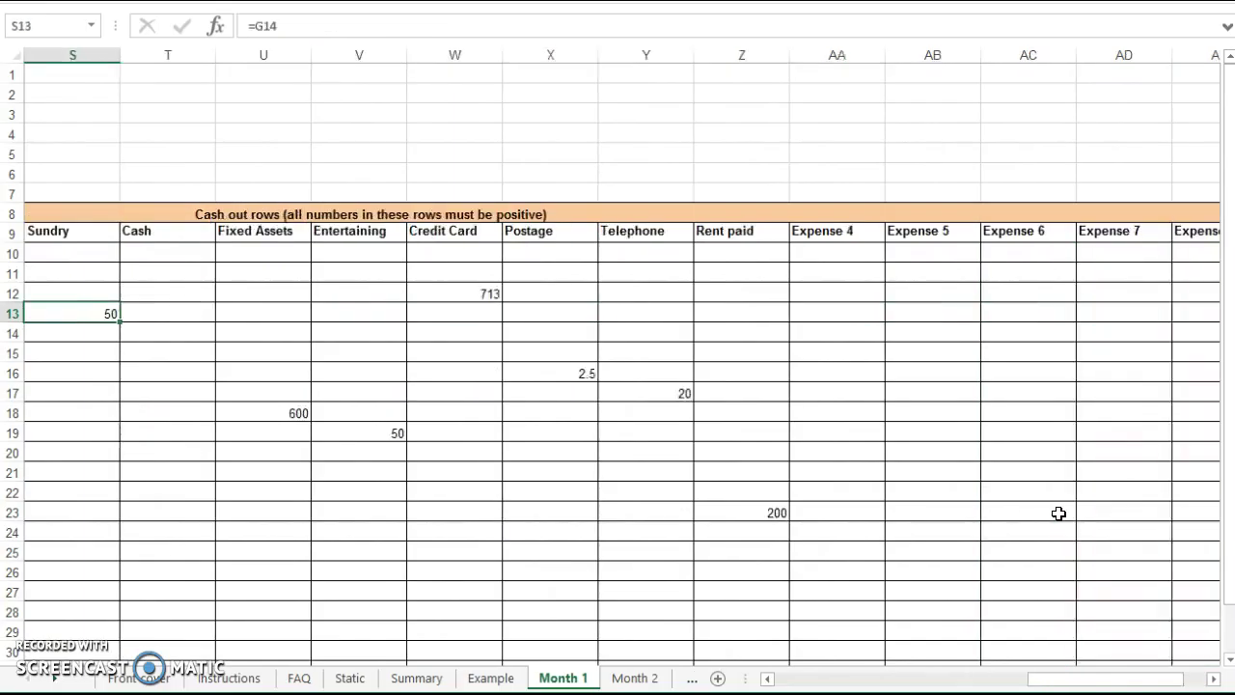
pyautogui.press('Left')
pyautogui.press('Left')
pyautogui.press('Right')
pyautogui.press('Right')
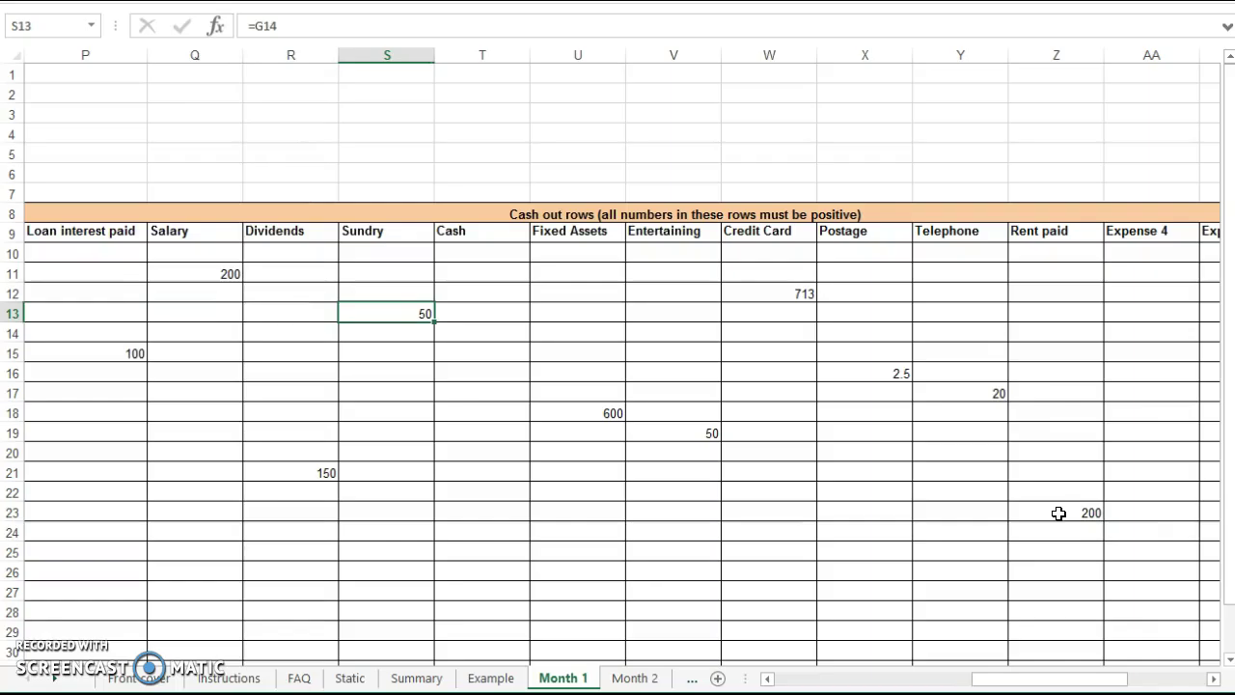
pyautogui.press('Delete')
pyautogui.write('15')
pyautogui.press('Return')
pyautogui.press('Right')
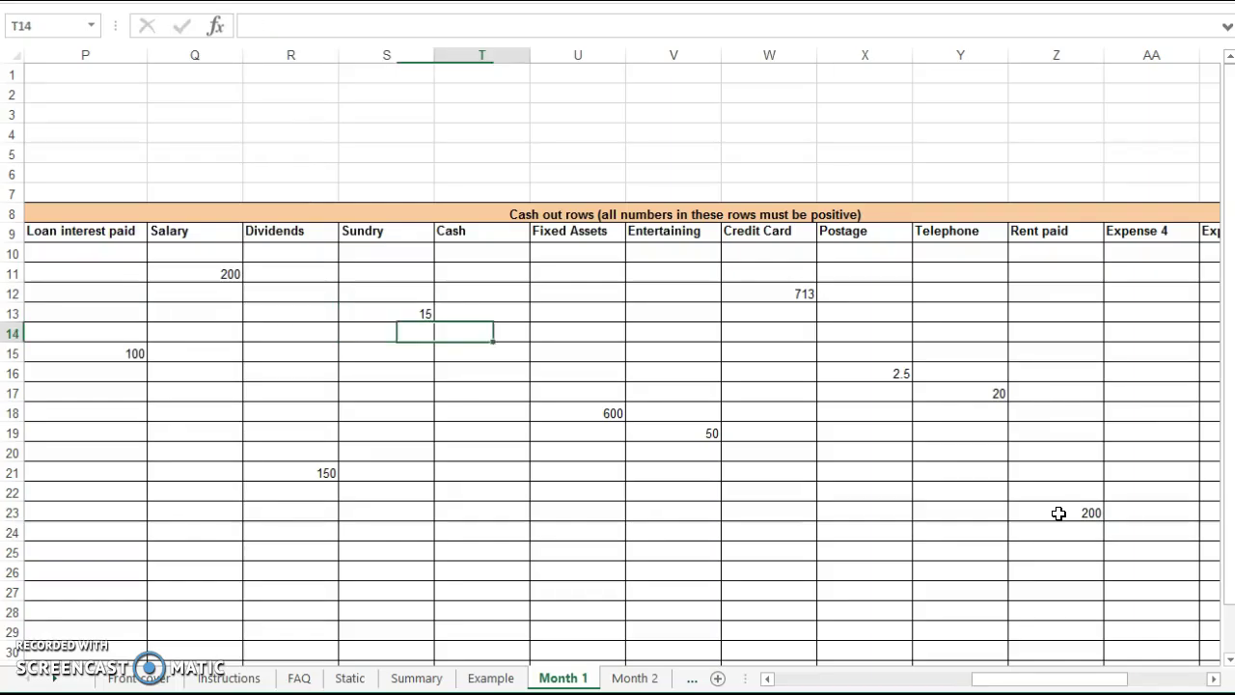
pyautogui.write('50')
pyautogui.press('Return')
# - Recheck the final Check column against the corrected Sundry and Cash amounts
pyautogui.press('Right')
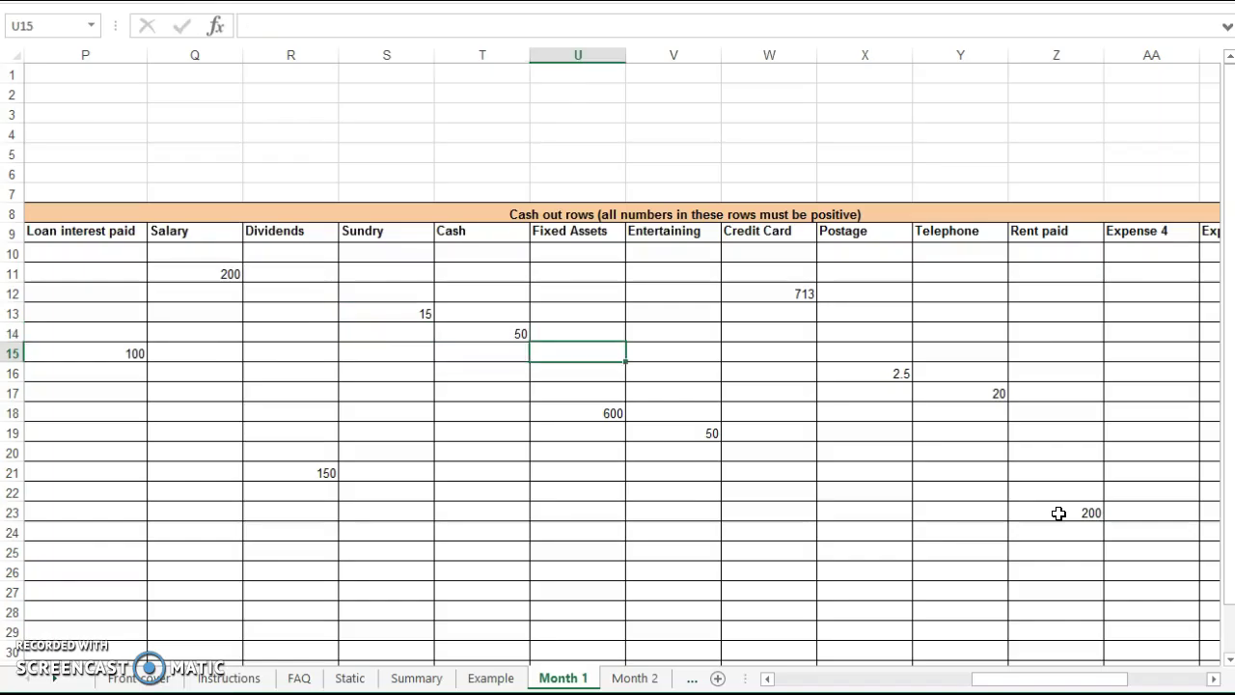
pyautogui.press('Right')
pyautogui.press('Right')
pyautogui.press('Right')
pyautogui.press('Right')
pyautogui.press('Right')
pyautogui.press('Right')
pyautogui.press('Right')
pyautogui.press('Right')
pyautogui.press('Right')
pyautogui.press('Right')
pyautogui.press('Right')
# - Go back across the allocation columns and review the Check column beside the net amounts
pyautogui.press('Left')
pyautogui.press('Left')
pyautogui.press('Left')
pyautogui.press('Left')
pyautogui.press('Left')
pyautogui.press('Left')
pyautogui.press('Left')
pyautogui.press('Left')
pyautogui.press('Left')
pyautogui.press('Left')
pyautogui.press('Left')
pyautogui.press('Left')
pyautogui.press('Left')
pyautogui.press('Left')
pyautogui.press('Left')
pyautogui.press('Left')
pyautogui.press('Left')
pyautogui.press('Left')
pyautogui.press('Left')
pyautogui.press('Left')
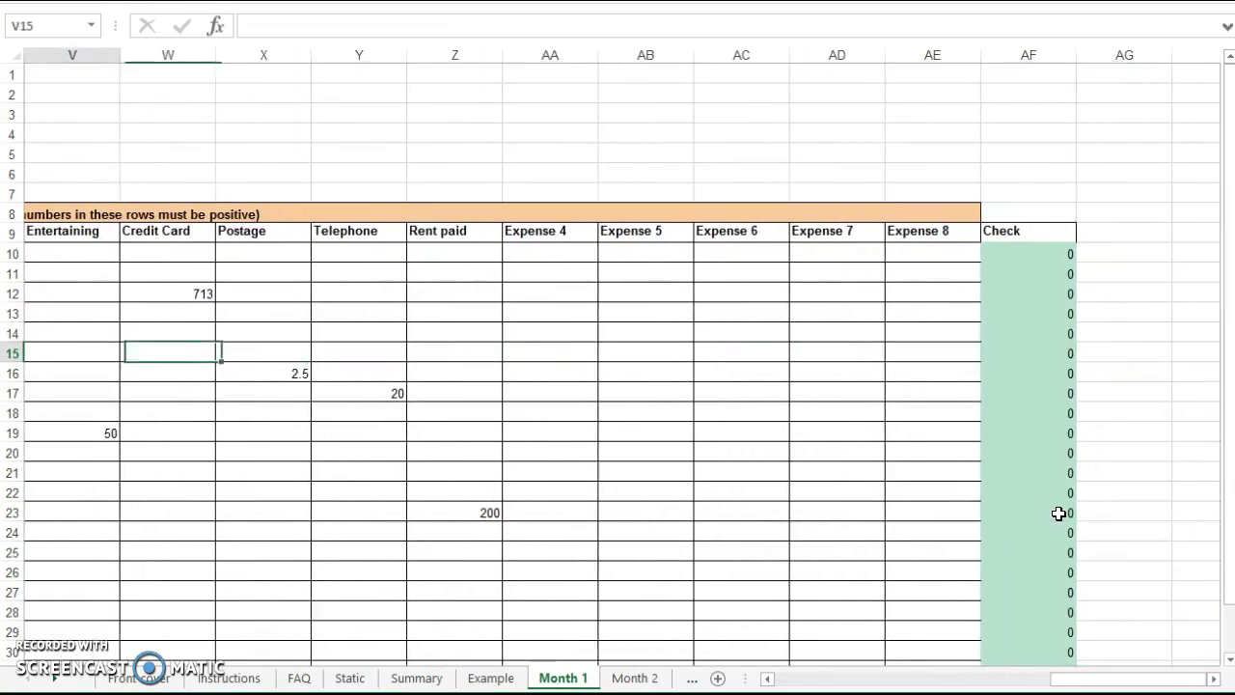
pyautogui.press('Left')
pyautogui.press('Left')
pyautogui.press('Right')
pyautogui.press('Right')
pyautogui.press('Right')
pyautogui.press('Right')
pyautogui.press('Up')
pyautogui.press('Up')
pyautogui.press('Up')
pyautogui.press('Up')
pyautogui.press('Up')
pyautogui.press('Left')
pyautogui.press('Down')
pyautogui.press('Down')
pyautogui.press('Down')
pyautogui.press('Down')
pyautogui.press('Down')
pyautogui.press('Down')
pyautogui.press('Down')
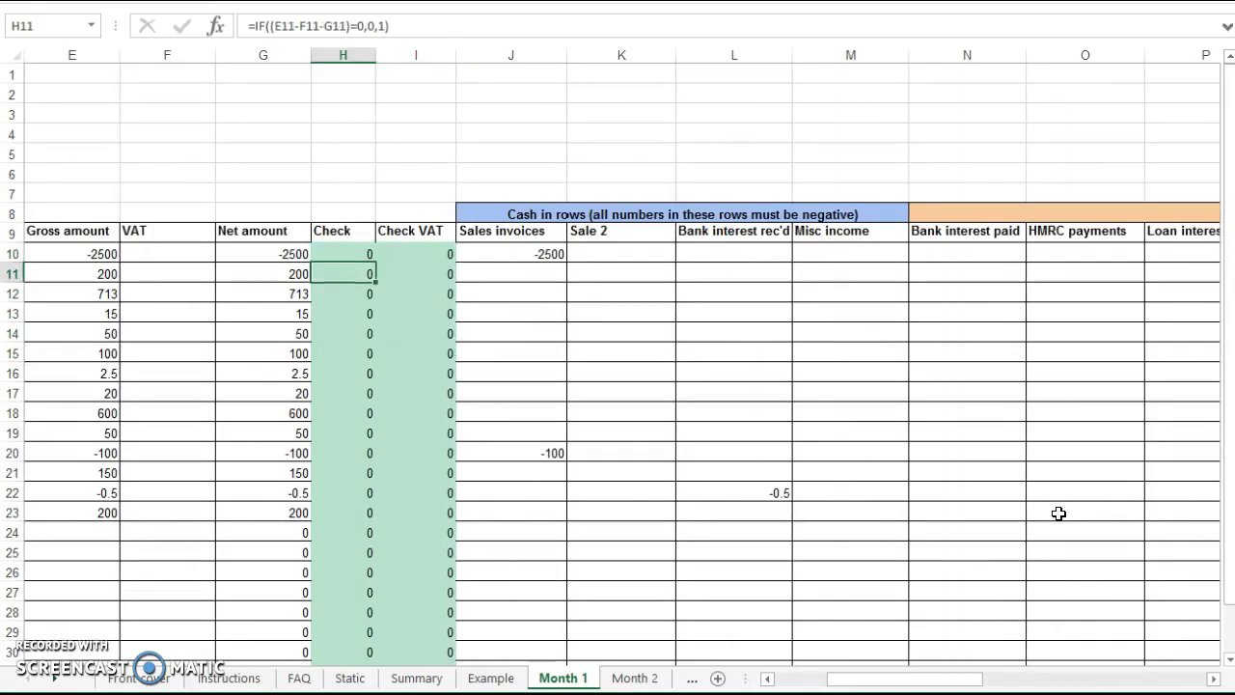
# - Follow the Month 1 transactions down to the last one in row 23 and back to its date in A23
pyautogui.press('Down')
pyautogui.press('Down')
pyautogui.press('Down')
pyautogui.press('Down')
pyautogui.press('Down')
pyautogui.press('Down')
pyautogui.press('Left')
pyautogui.press('Left')
pyautogui.press('Left')
pyautogui.press('Left')
pyautogui.press('Left')
pyautogui.press('Left')
pyautogui.press('Left')
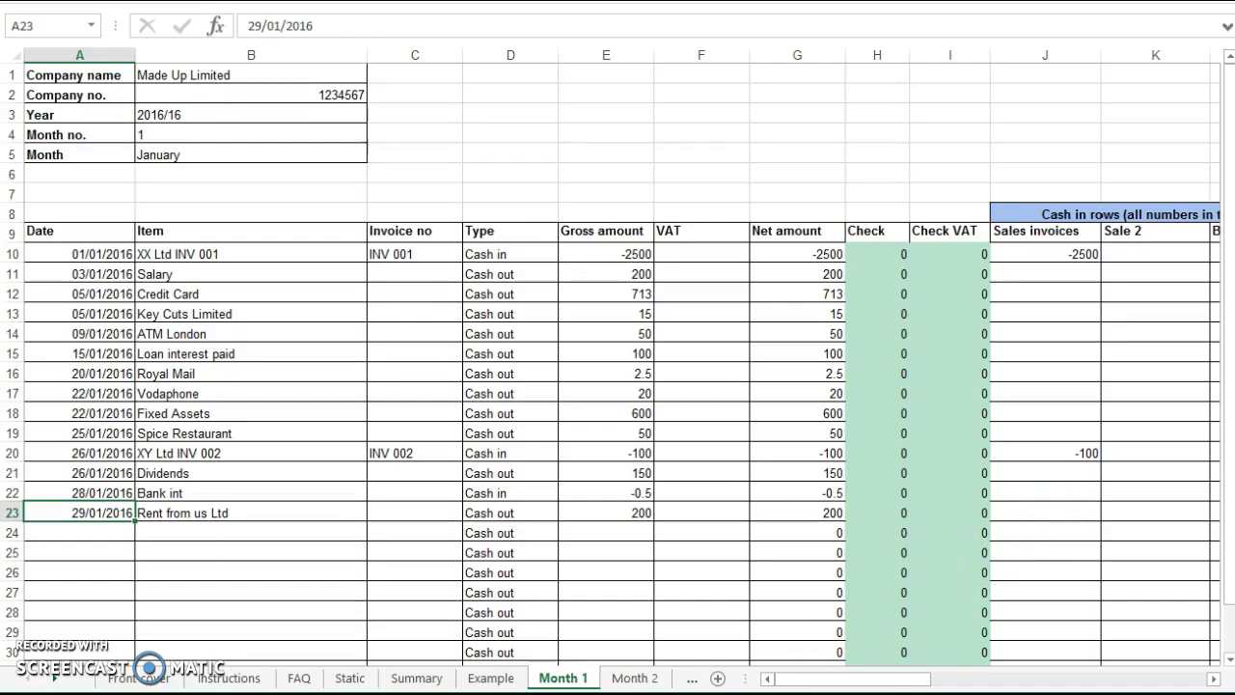
# - Open the Summary sheet and examine January's Net, Cash out, Cash in and Bank Bal bfwd figures back to the month name
pyautogui.click(416, 678)
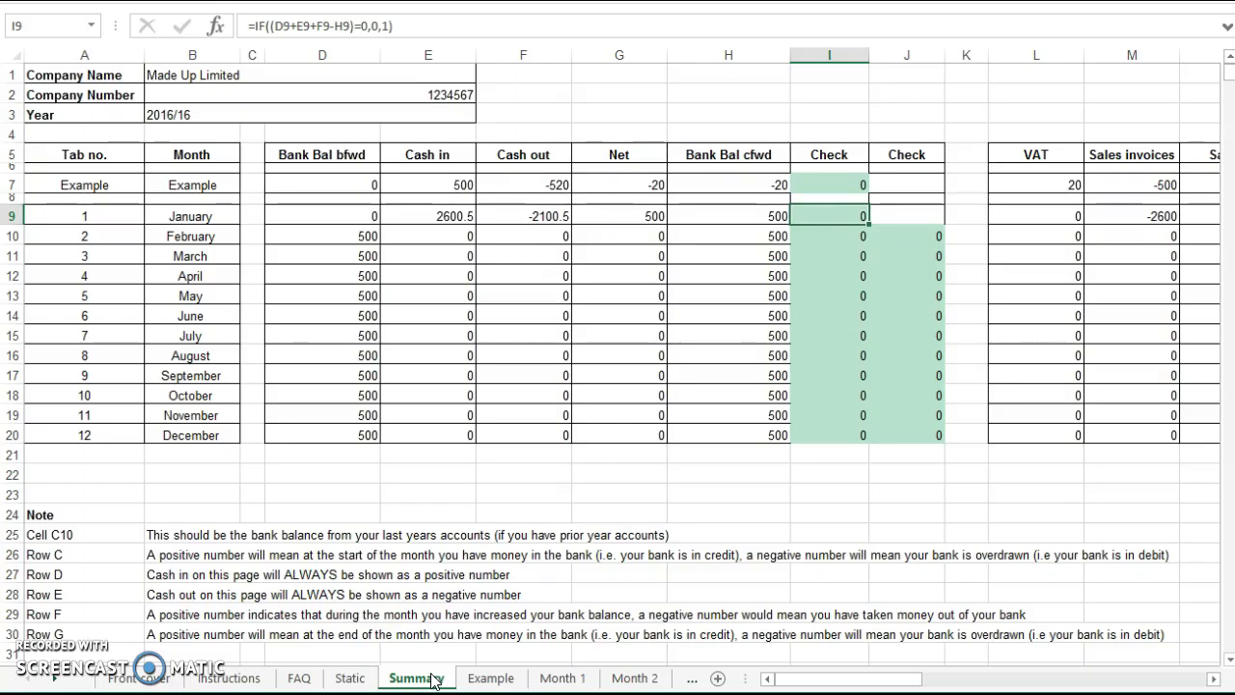
pyautogui.press('Left')
pyautogui.press('Left')
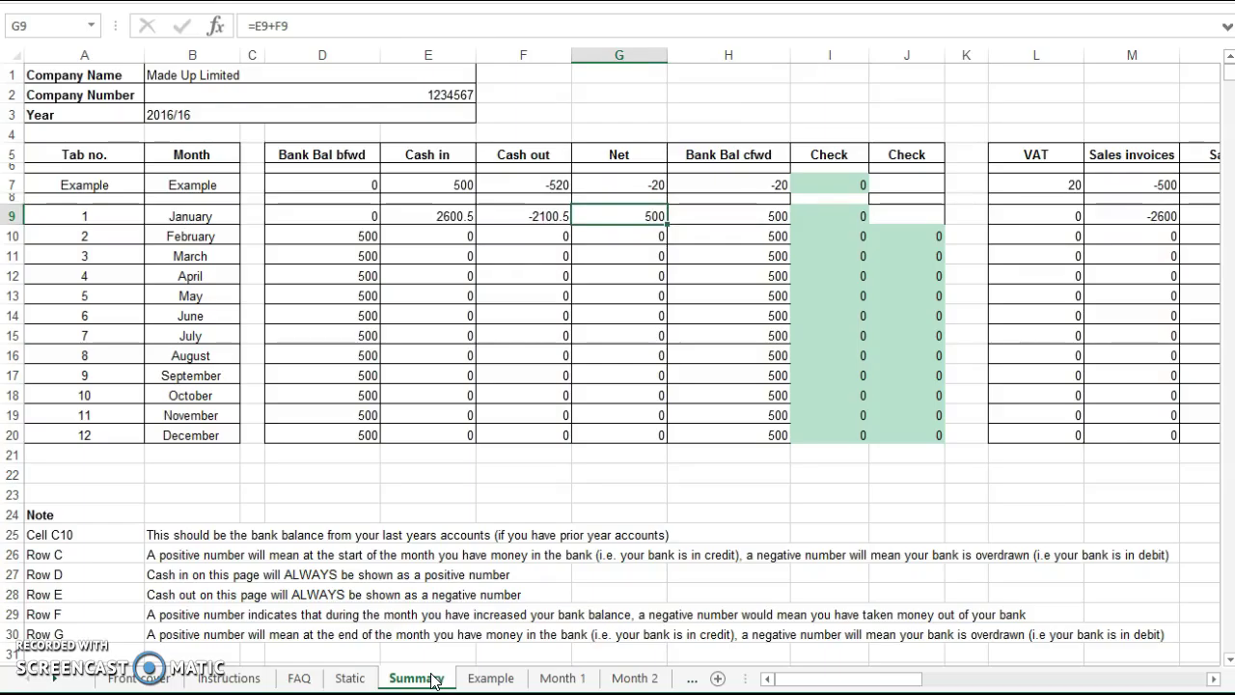
pyautogui.press('Left')
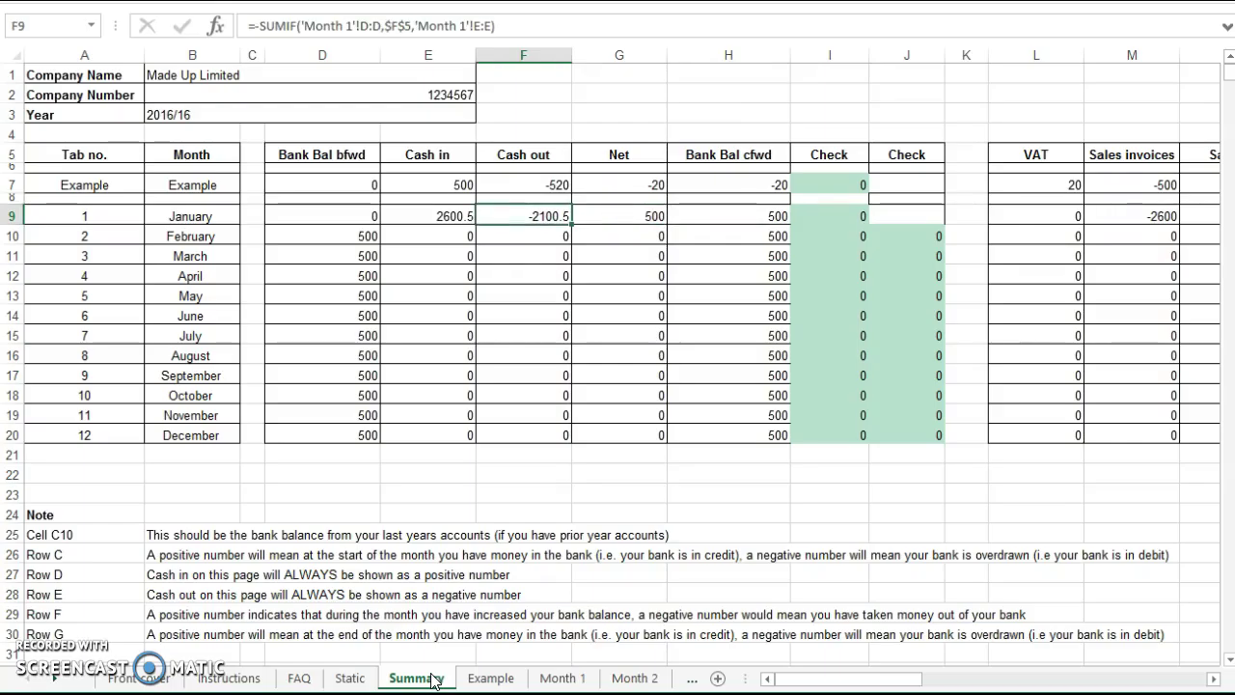
pyautogui.press('Left')
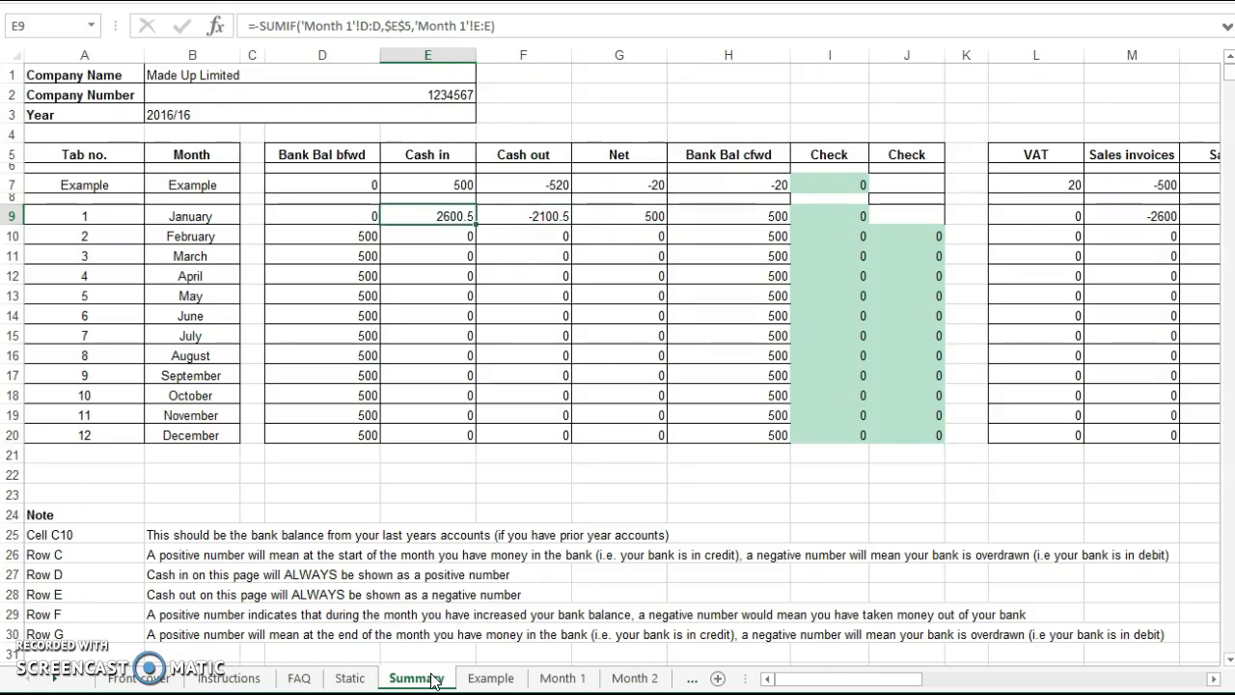
pyautogui.press('Left')
pyautogui.press('Left')
pyautogui.press('Left')
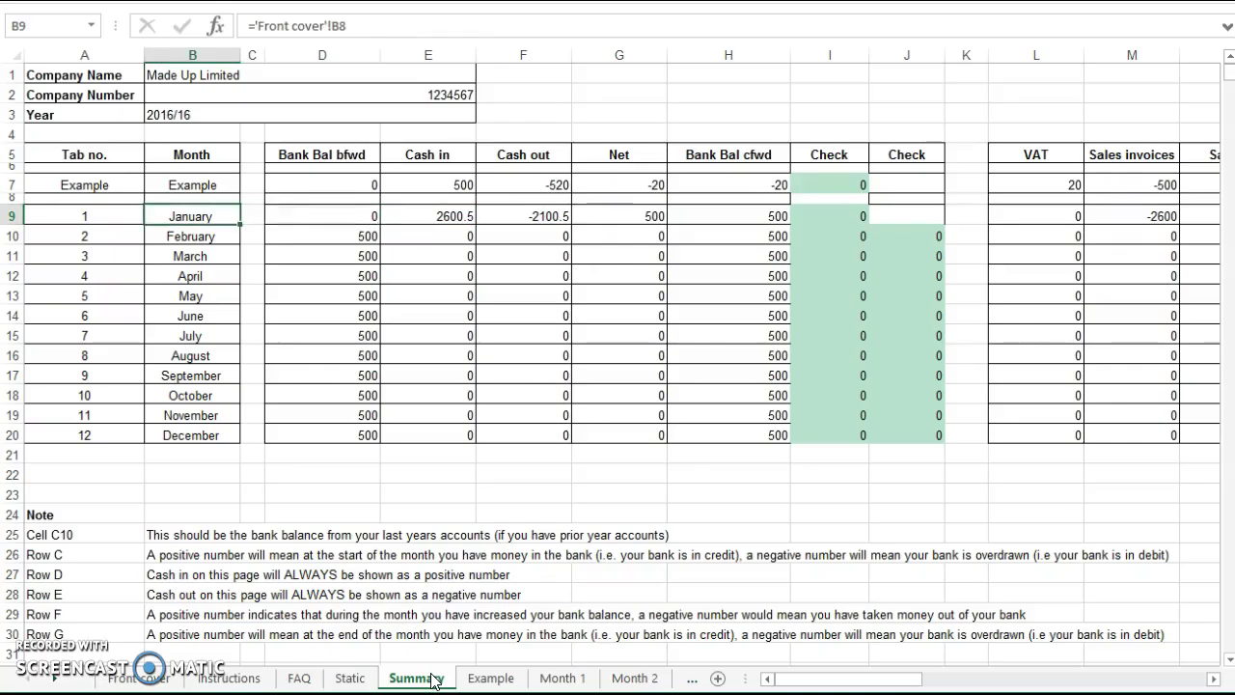
# - Compare January's Cash in and Cash out totals with the Net figure in G9
pyautogui.press('Right')
pyautogui.press('Right')
pyautogui.press('Right')
pyautogui.press('Right')
pyautogui.press('Right')
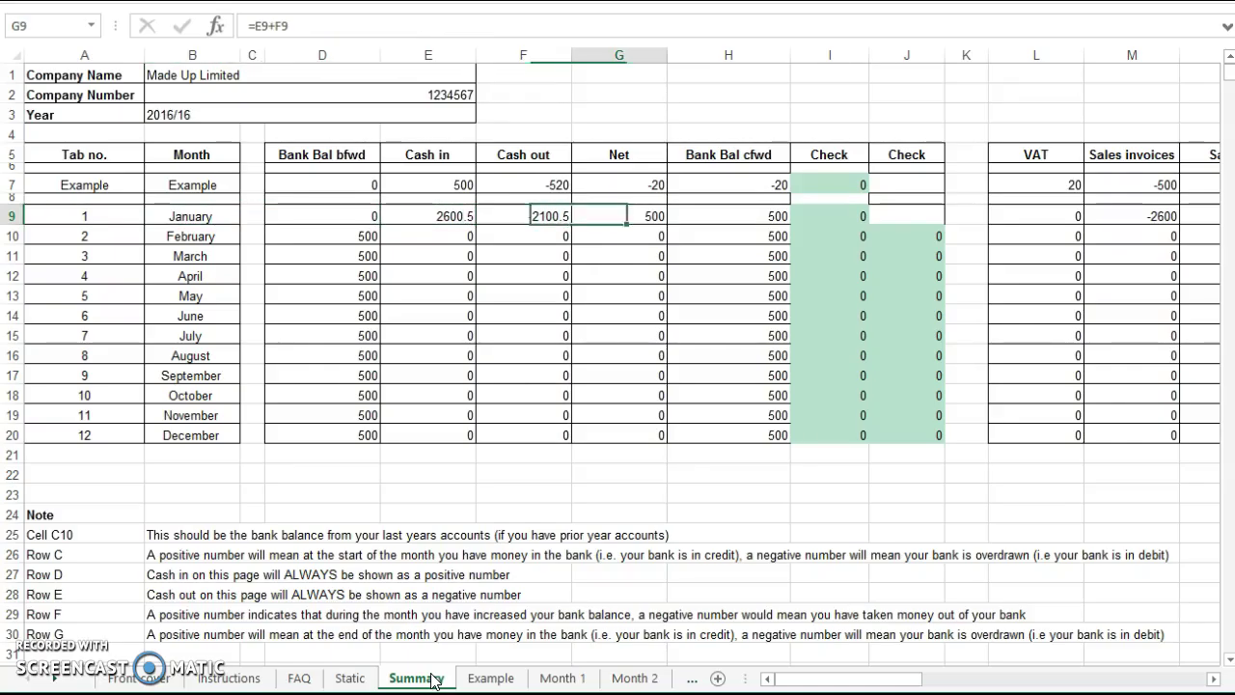
pyautogui.press('Left')
pyautogui.press('Left')
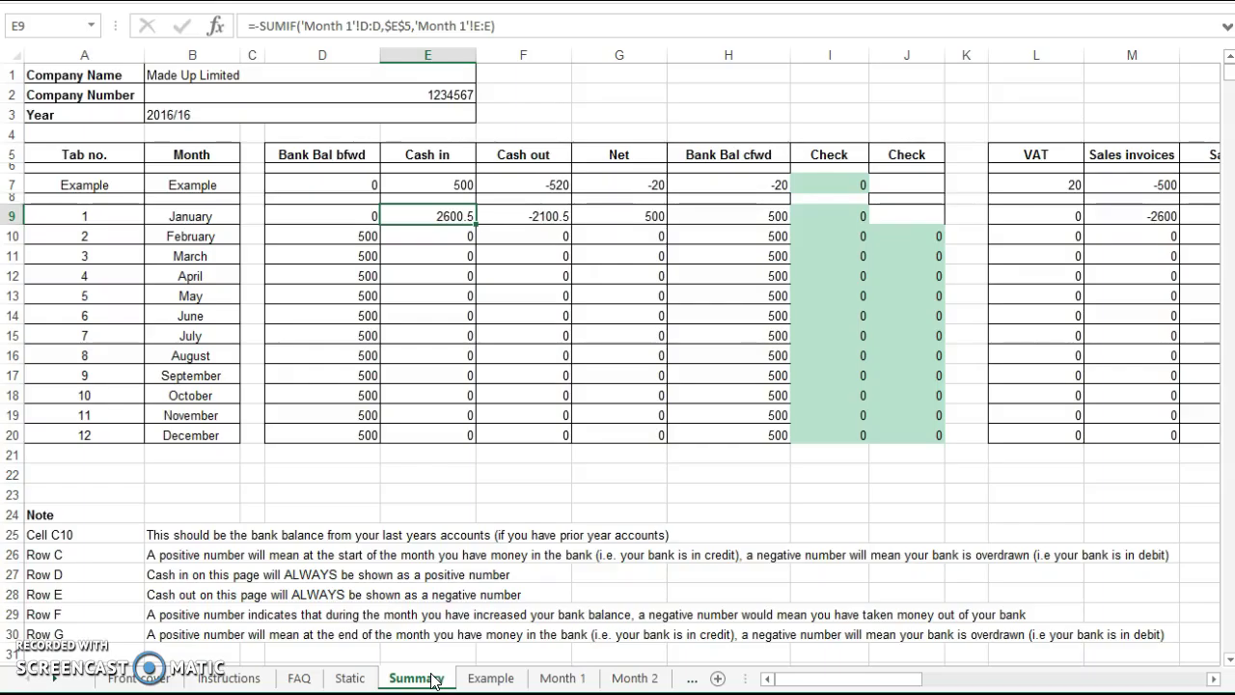
pyautogui.press('Right')
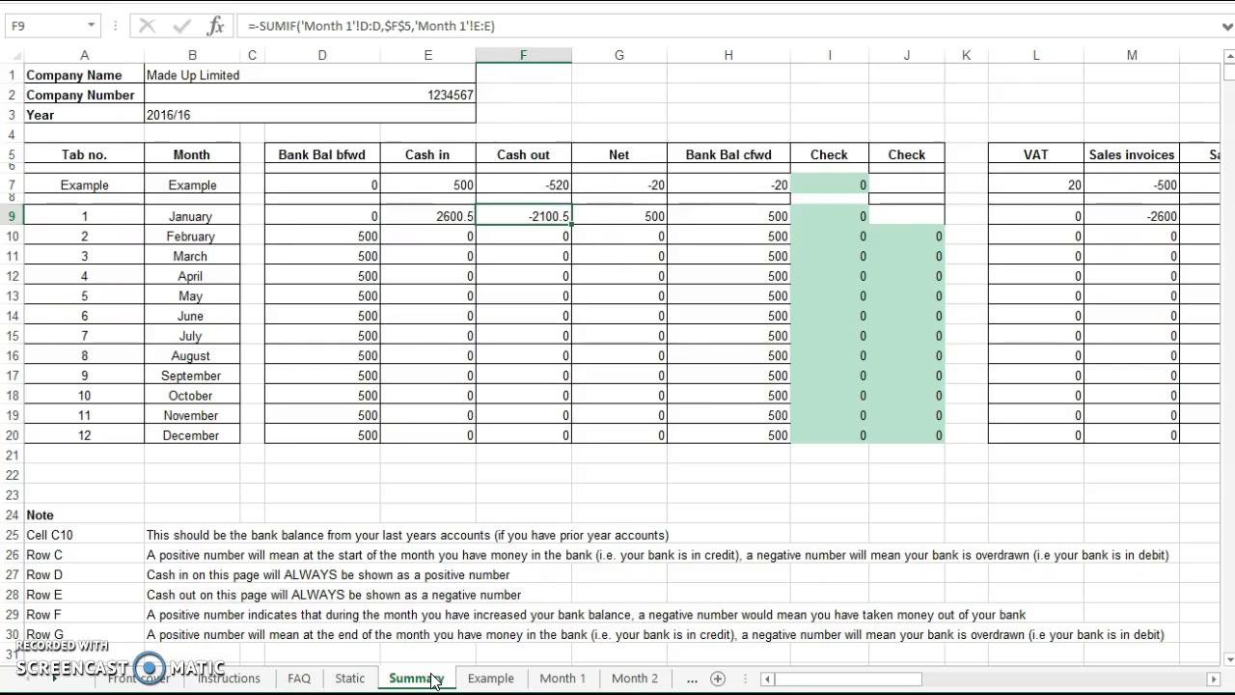
pyautogui.press('Right')
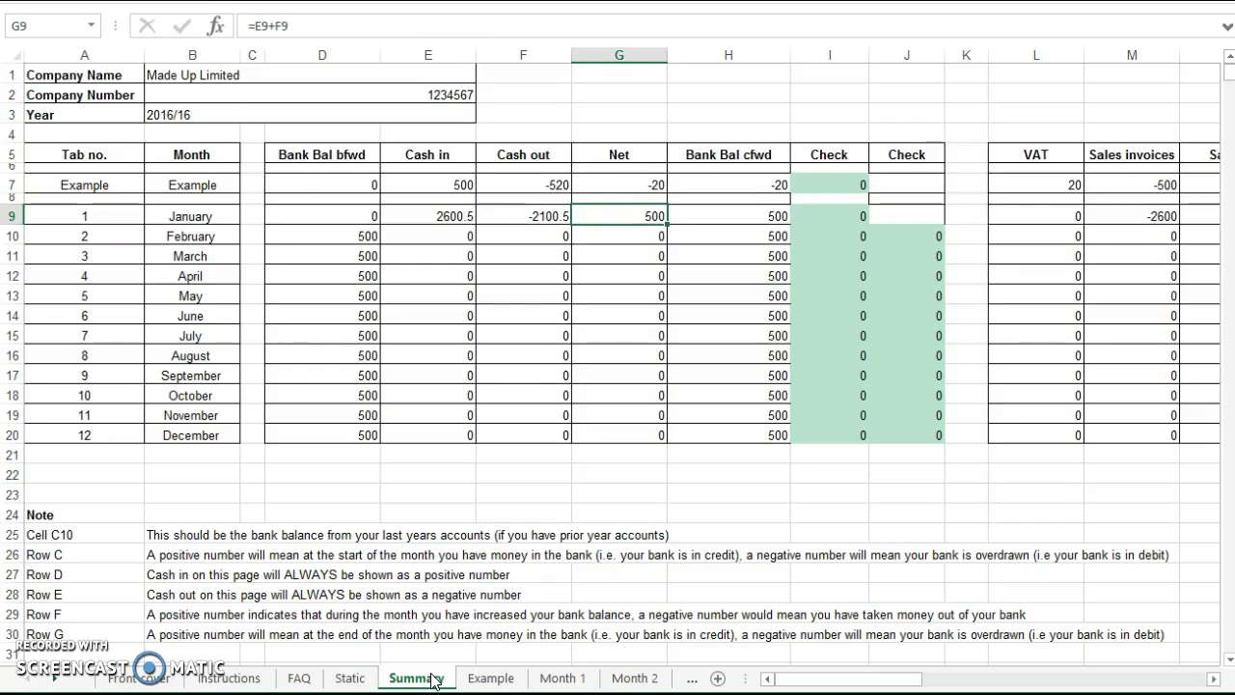
# - Trace how January's Bank Bal cfwd in H9 is built from Bank Bal bfwd in D9 and the Net in G9
pyautogui.press('Right')
pyautogui.press('Left')
pyautogui.press('Right')
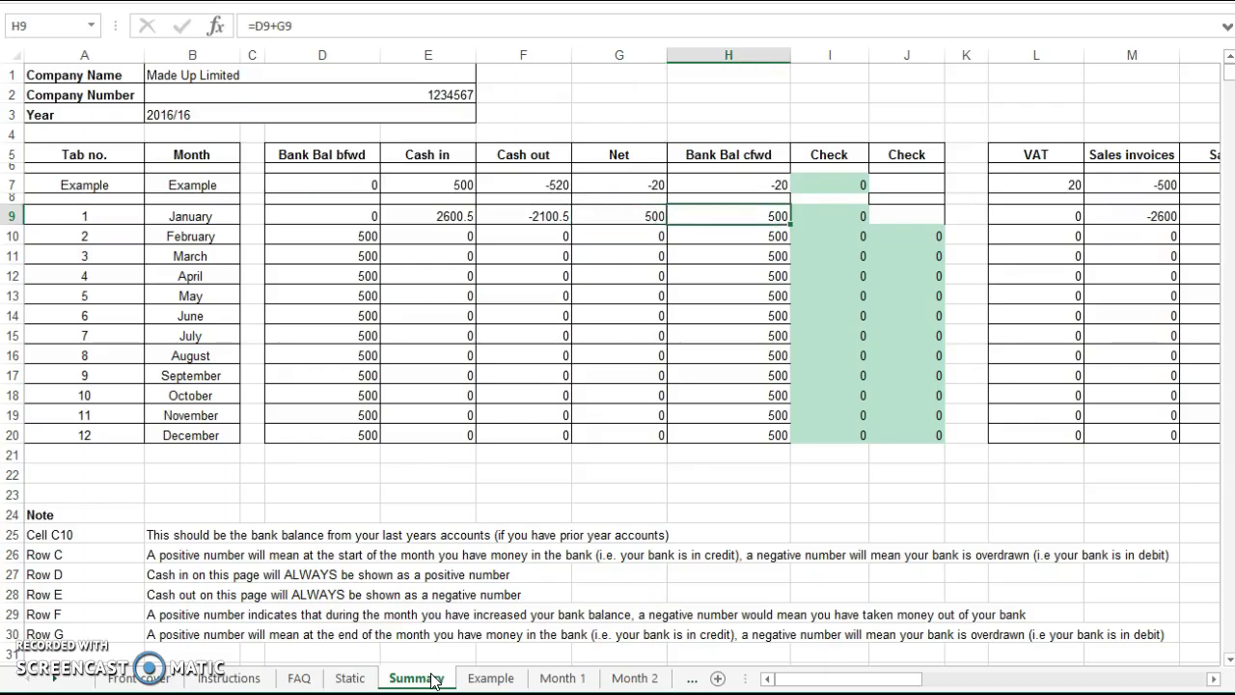
pyautogui.press('Left')
pyautogui.press('Left')
pyautogui.press('Left')
pyautogui.press('Left')
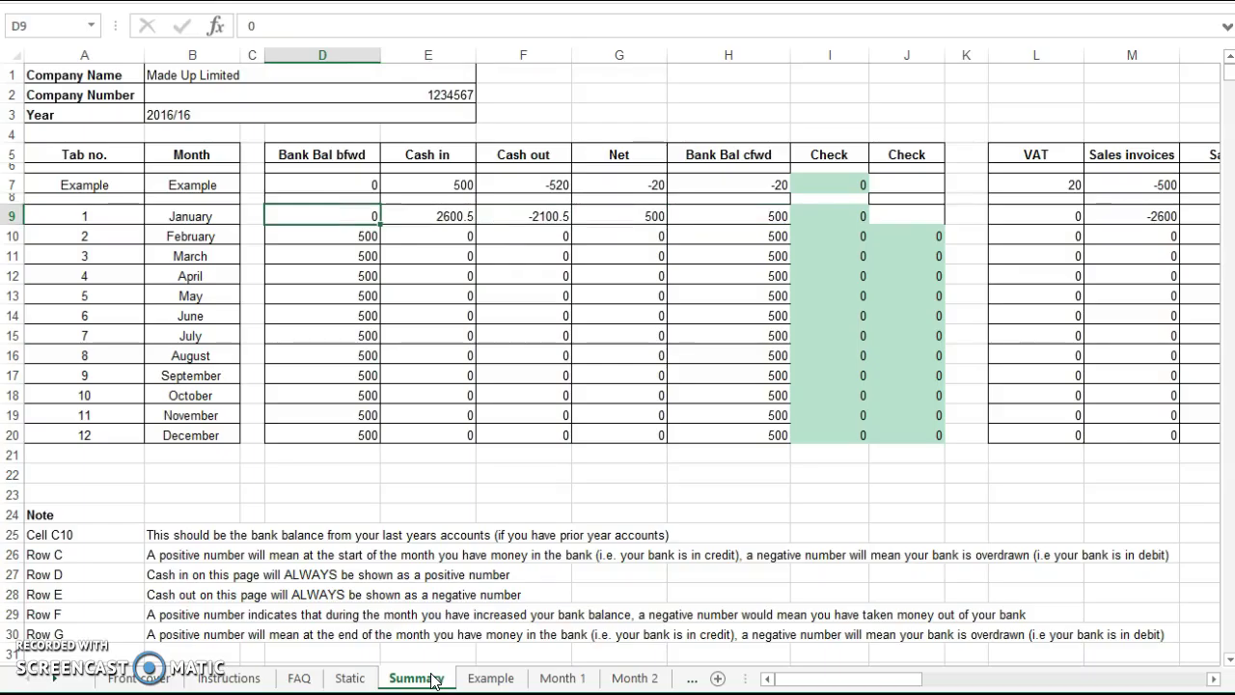
pyautogui.press('Right')
pyautogui.press('Right')
pyautogui.press('Right')
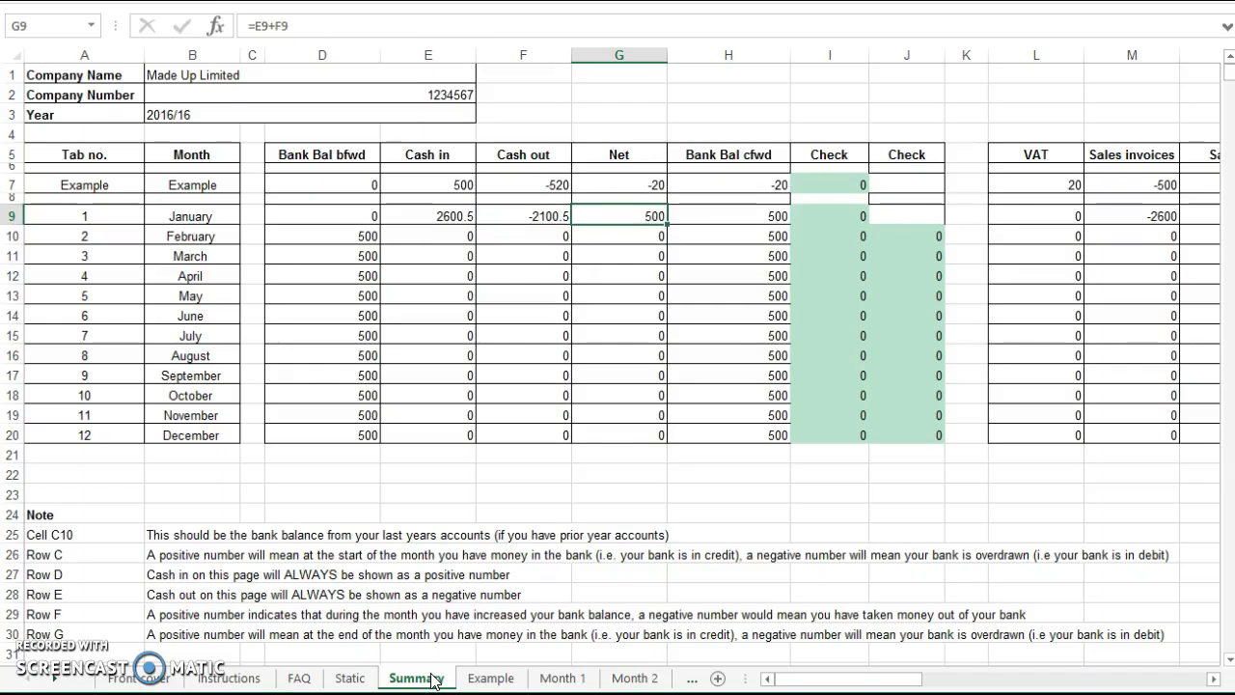
pyautogui.press('Right')
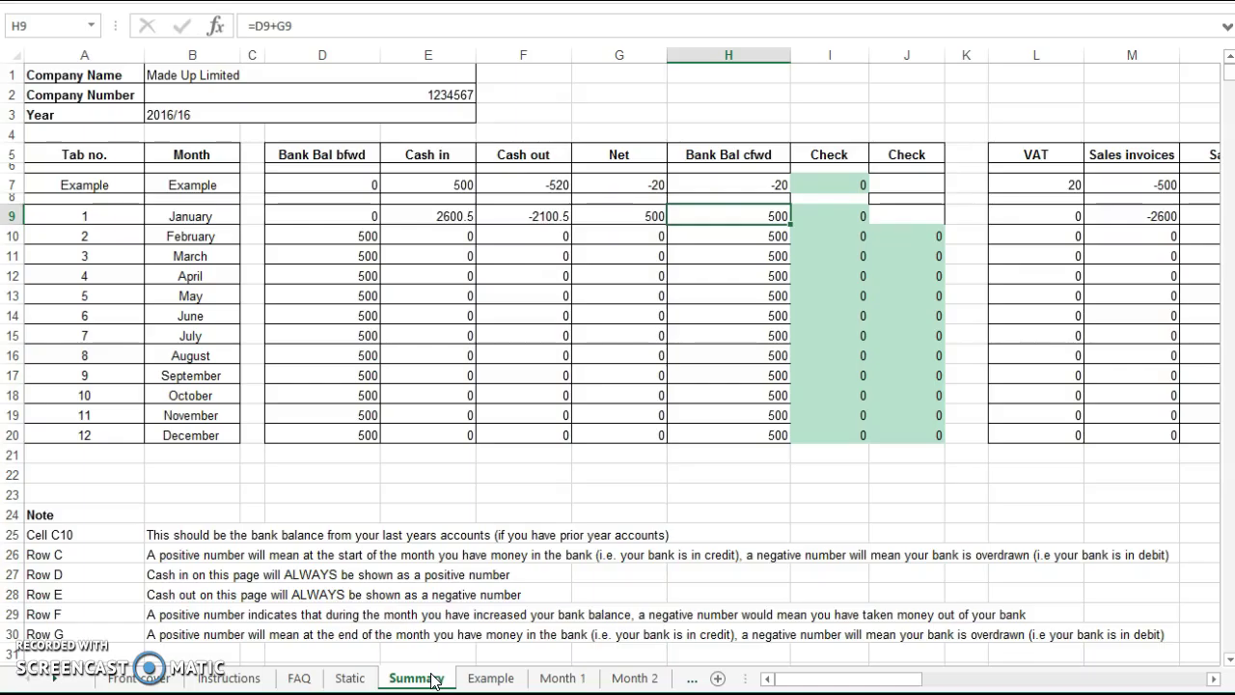
# - Look past January's Check columns to the category breakdown starting at the VAT total in L9
pyautogui.press('Right')
pyautogui.press('Right')
pyautogui.press('Right')
pyautogui.press('Right')
pyautogui.press('Right')
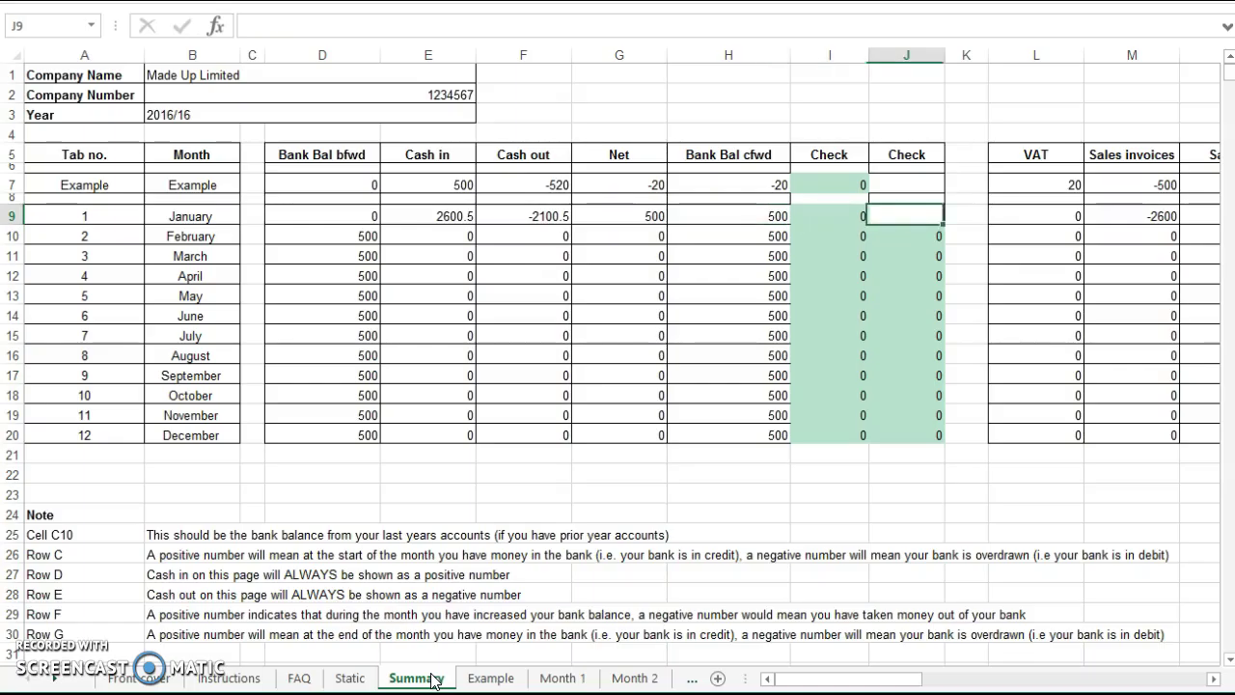
pyautogui.press('Right')
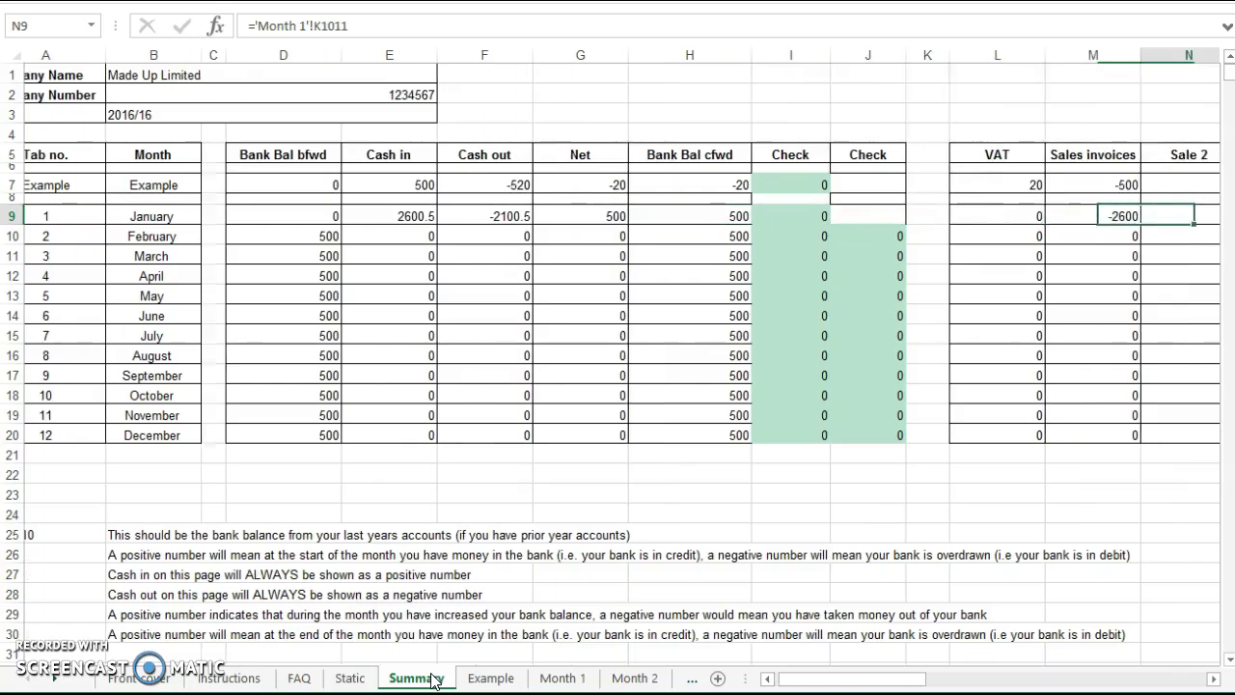
pyautogui.press('Right')
pyautogui.press('Right')
pyautogui.press('Left')
pyautogui.press('Left')
pyautogui.press('Left')
pyautogui.press('Left')
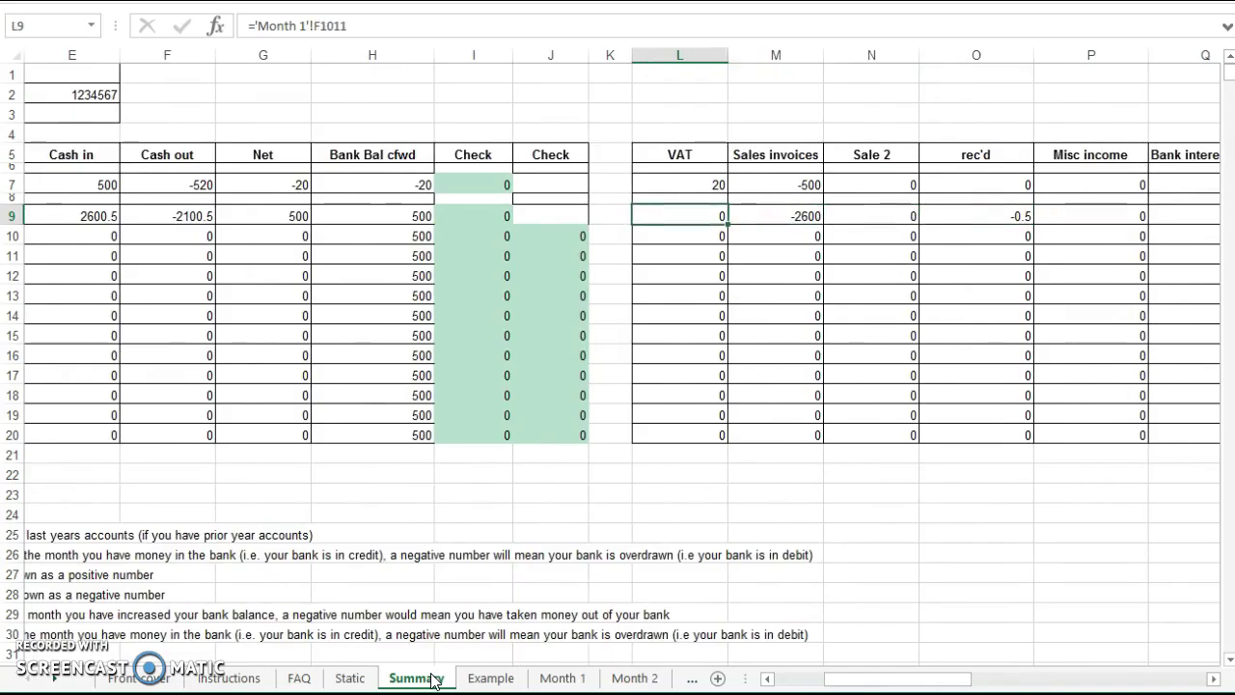
# - Examine January's Sales invoices, Sale 2 and bank interest received totals and their links to Month 1
pyautogui.press('Right')
pyautogui.press('Right')
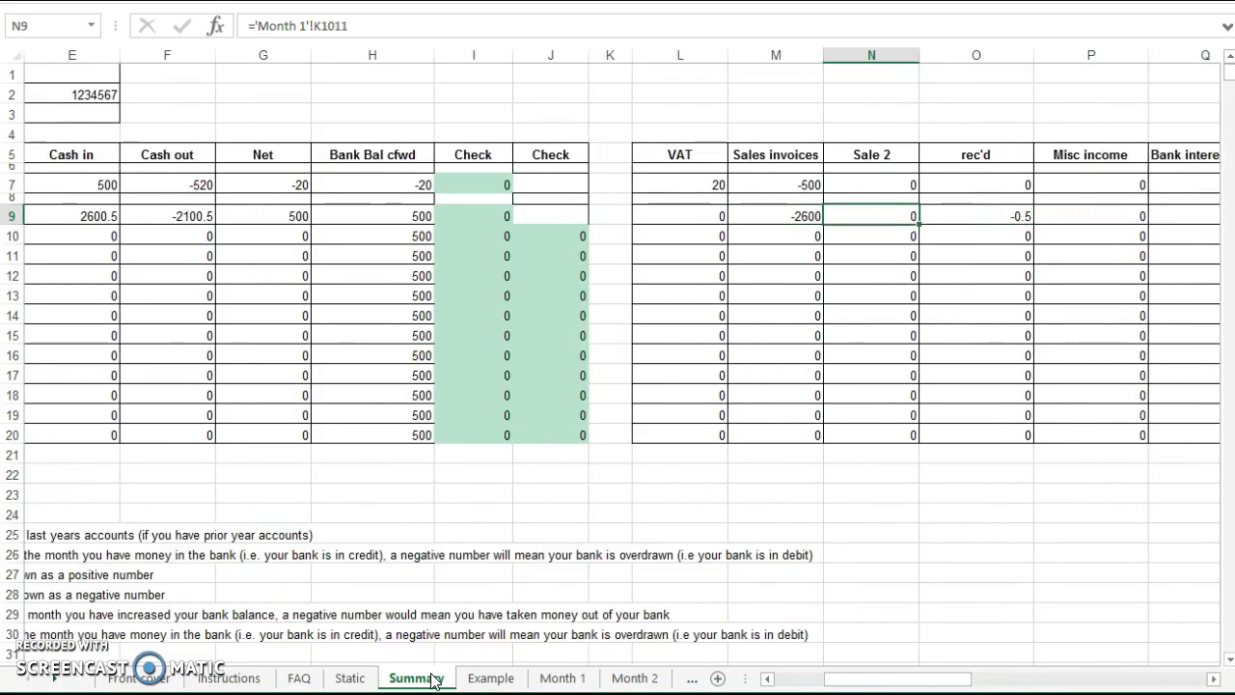
pyautogui.press('Left')
pyautogui.press('Right')
pyautogui.press('Right')
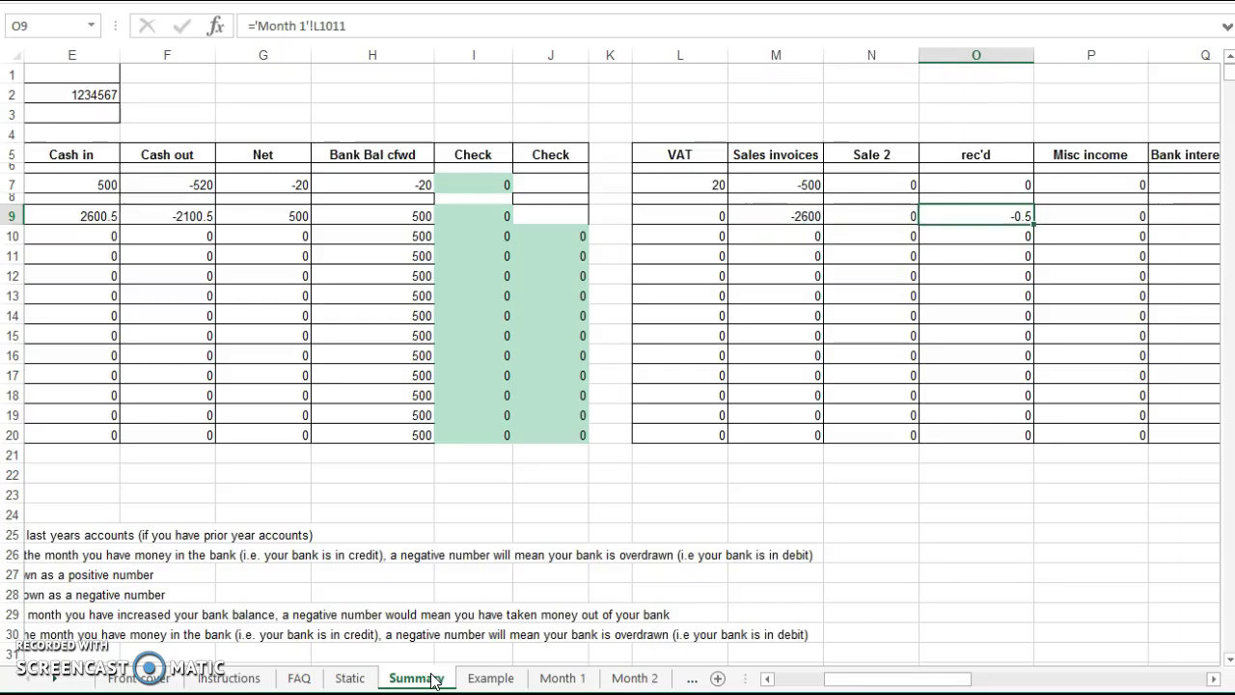
pyautogui.press('Left')
pyautogui.press('Left')
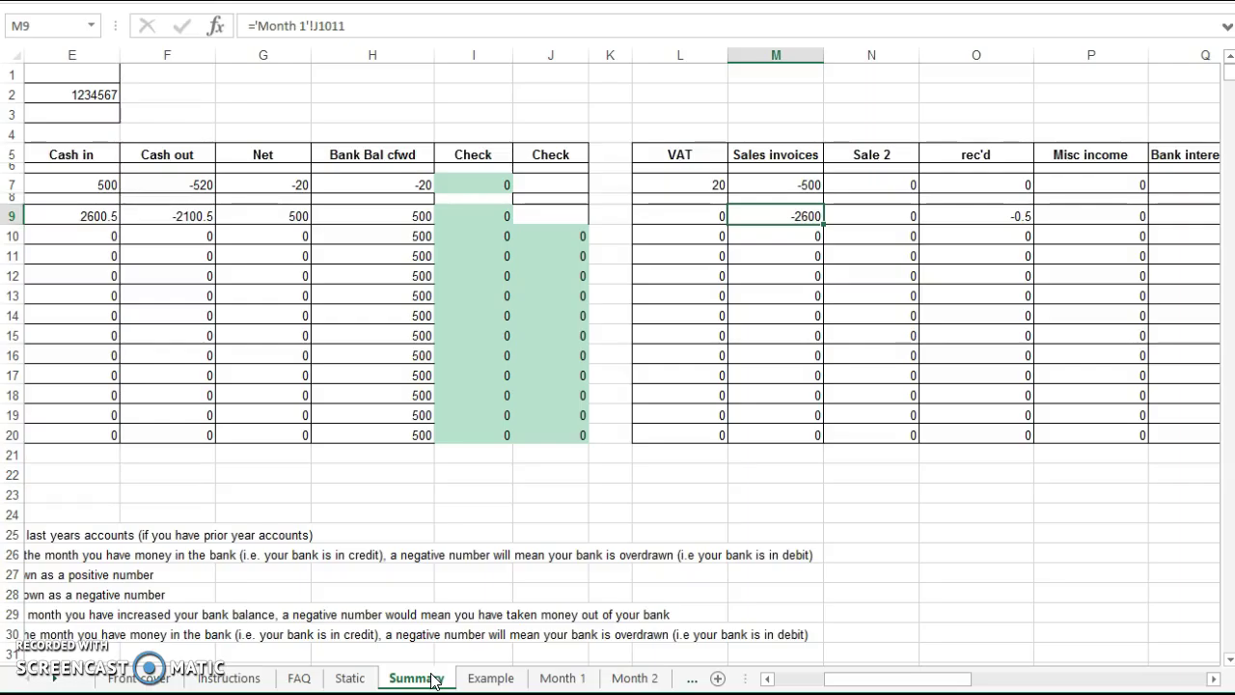
# - Increase the height of header row 5 so the two-line Bank interest rec'd heading shows in full
pyautogui.press('Right')
pyautogui.press('Right')
pyautogui.press('Right')
pyautogui.press('Left')
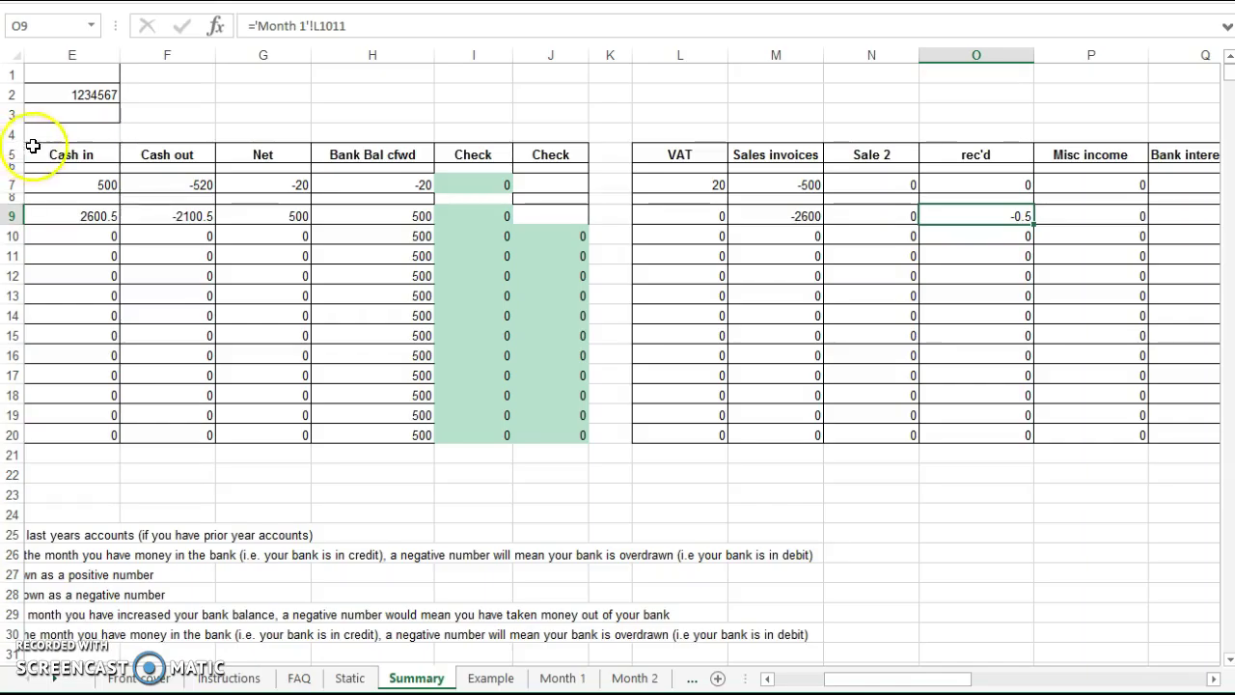
pyautogui.moveTo(21, 163); pyautogui.dragTo(21, 174)
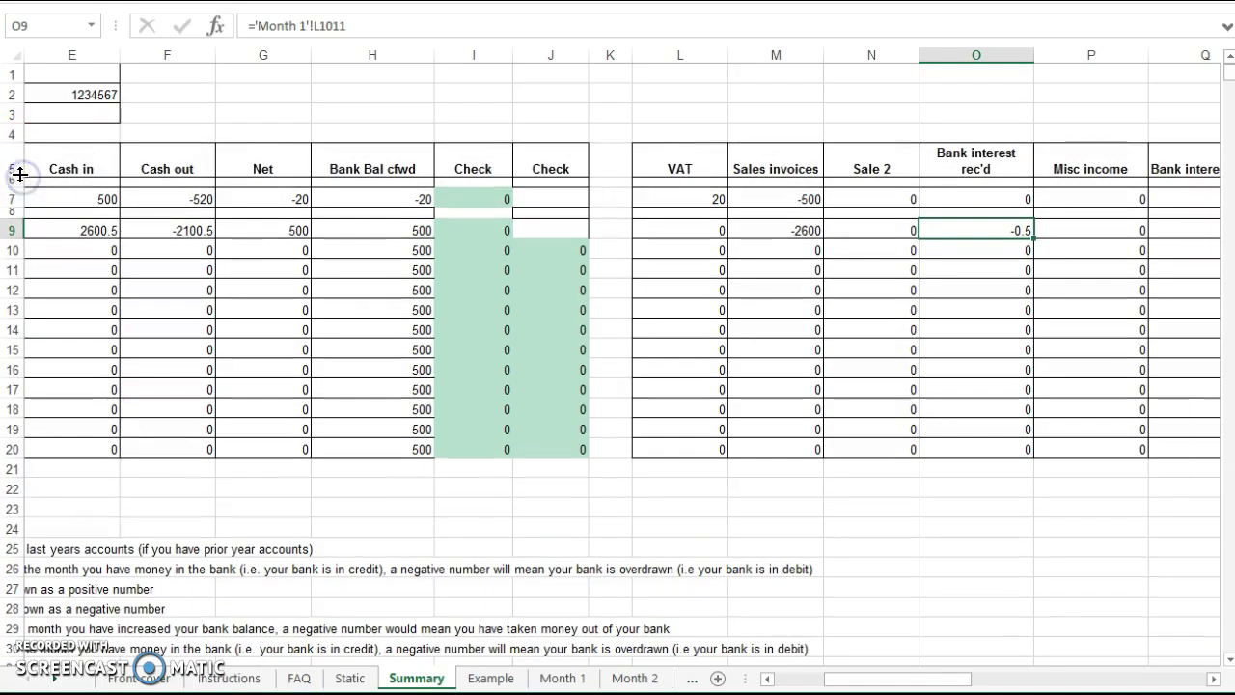
# - Examine January's totals from Misc income through Cash withdrawn in row 9 and their links to Month 1
pyautogui.press('Right')
pyautogui.press('Right')
pyautogui.press('Right')
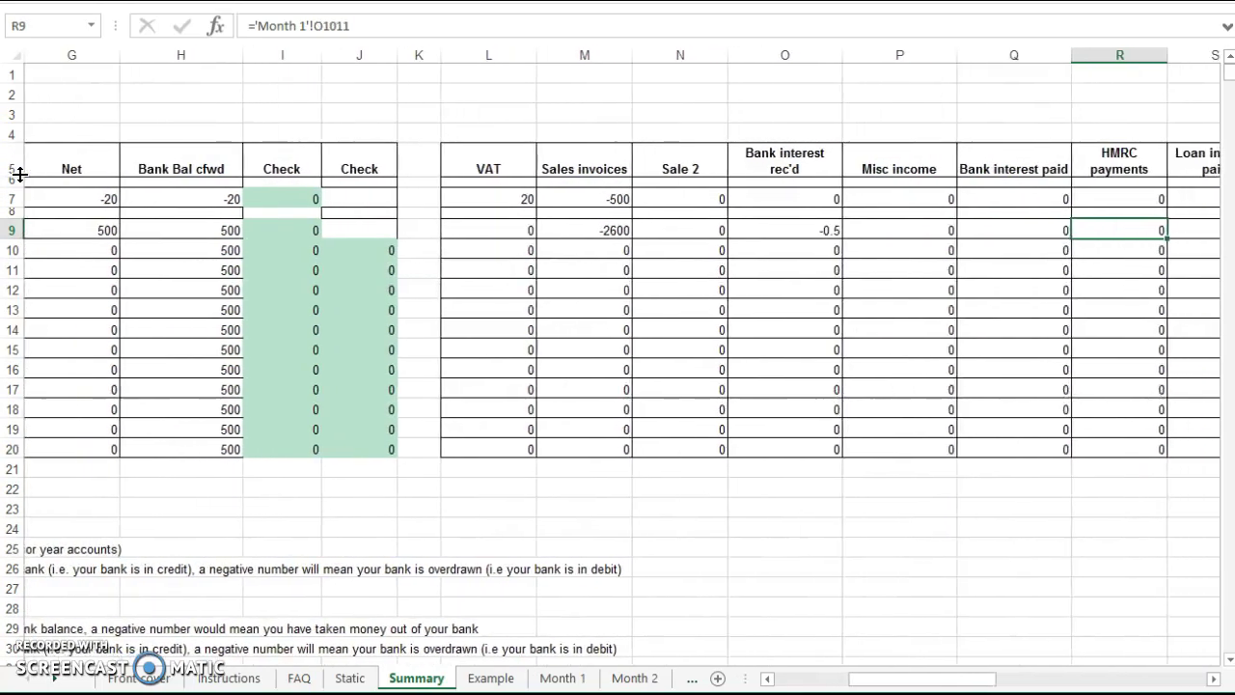
pyautogui.press('Right')
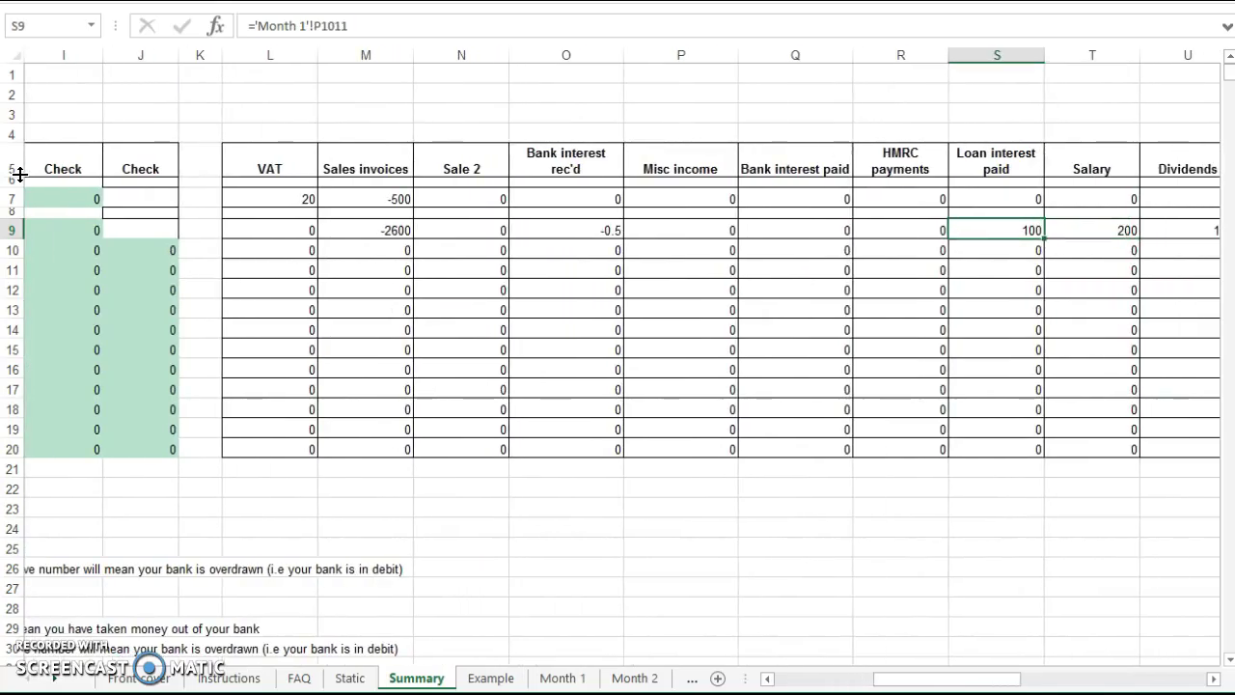
pyautogui.press('Right')
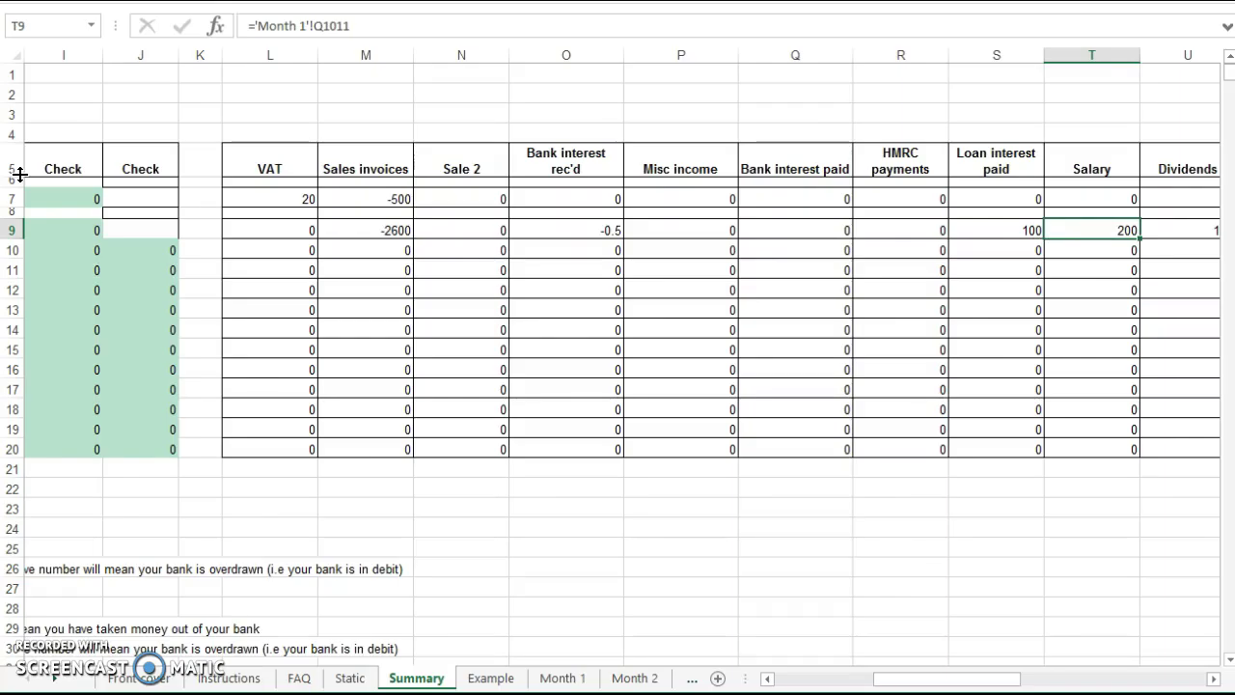
pyautogui.press('Right')
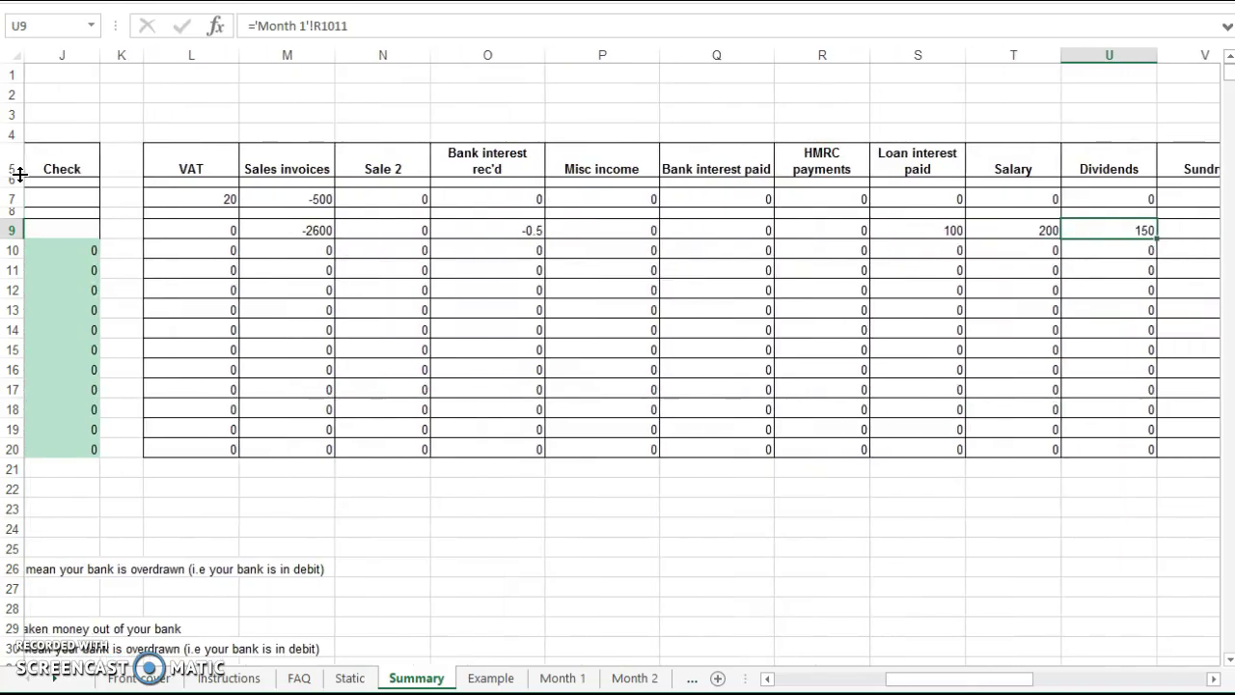
pyautogui.press('Right')
pyautogui.press('Right')
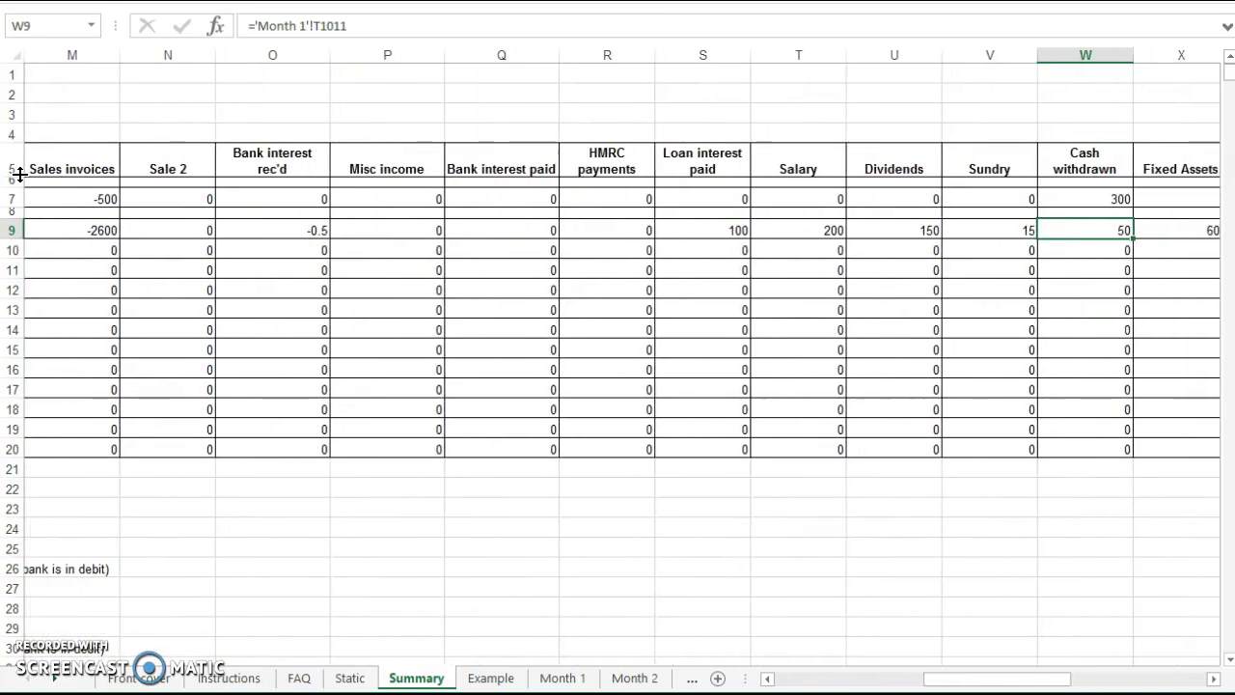
# - Examine January's expense totals from Fixed Assets through the numbered Expense columns, returning to Postage in AA9
pyautogui.press('Right')
pyautogui.press('Right')
pyautogui.press('Right')
pyautogui.press('Right')
pyautogui.press('Right')
pyautogui.press('Right')
pyautogui.press('Right')
pyautogui.press('Right')
pyautogui.press('Right')
pyautogui.press('Left')
pyautogui.press('Left')
pyautogui.press('Left')
pyautogui.press('Left')
pyautogui.press('Left')
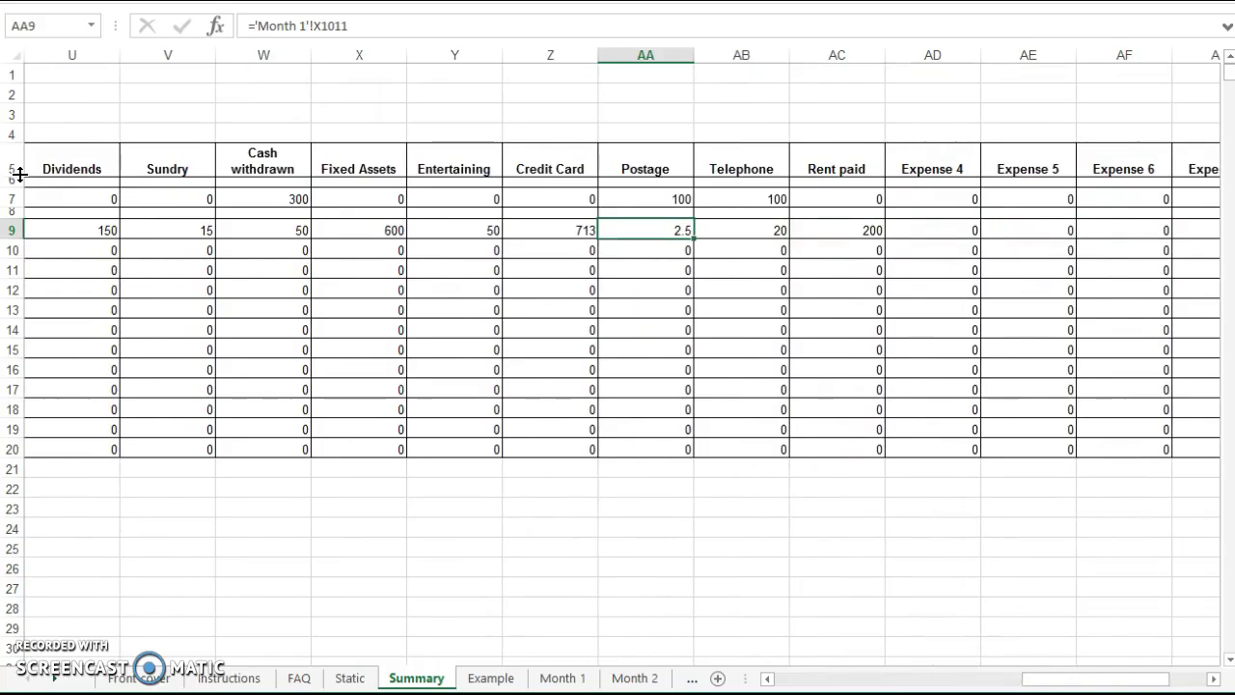
# - Compare the Summary's Postage, Telephone and Rent paid columns with the matching category headings on the Static sheet
pyautogui.press('Right')
pyautogui.press('Right')
pyautogui.press('Left')
pyautogui.press('Left')
pyautogui.press('Left')
pyautogui.press('Right')
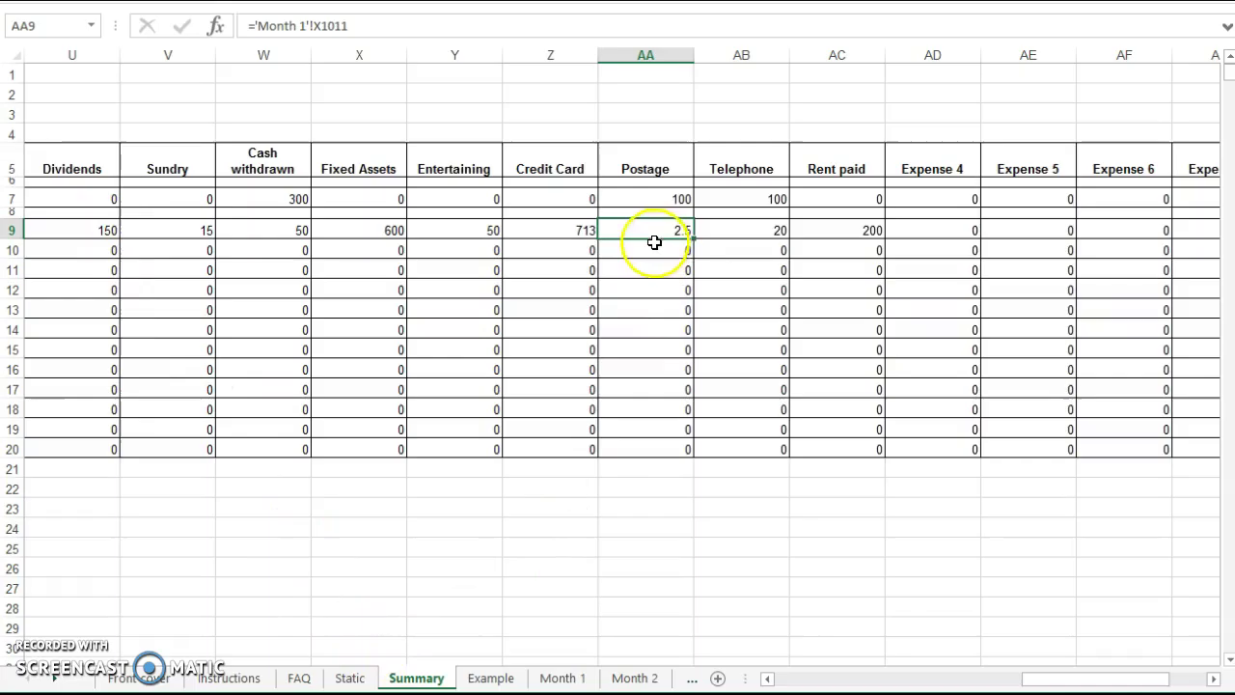
pyautogui.click(351, 678)
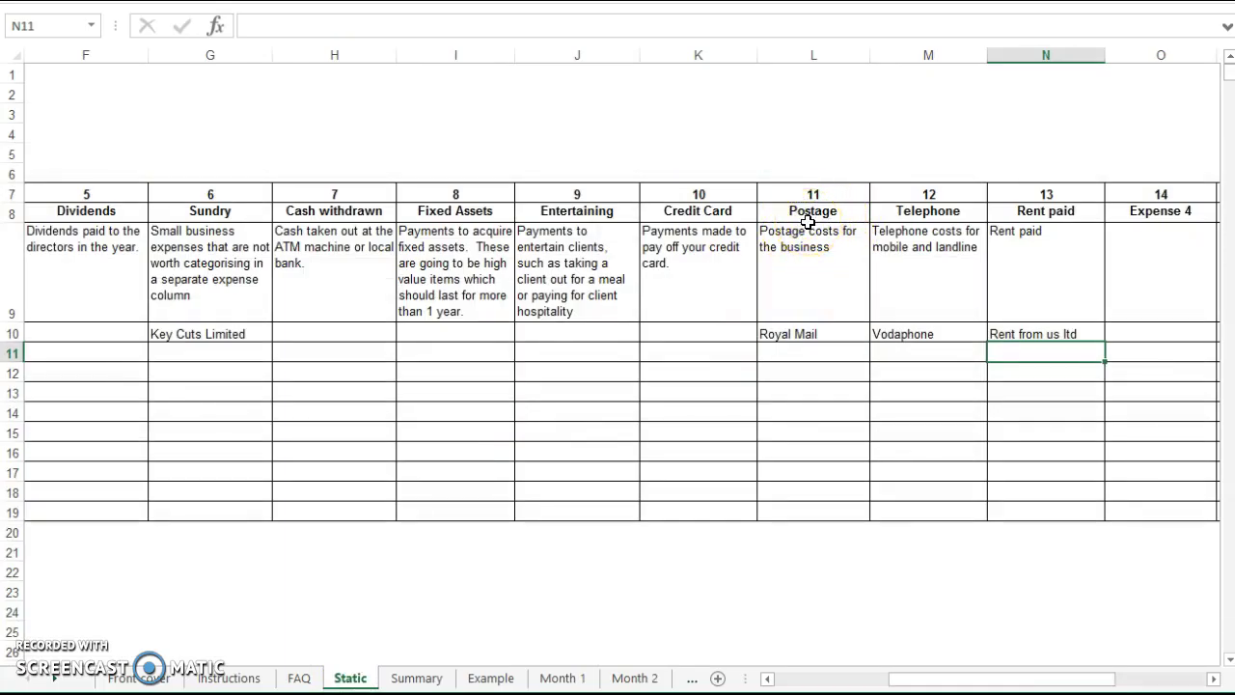
pyautogui.click(416, 678)
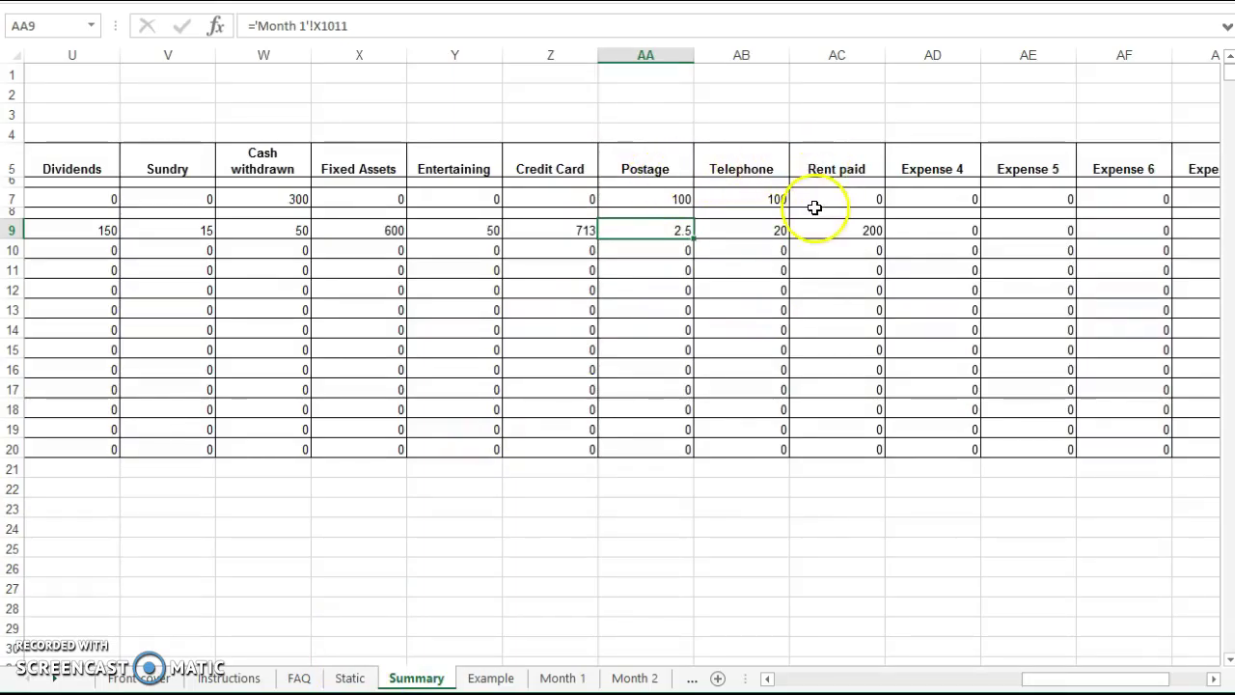
# - Clear the Salary allocation in Q11 of Month 1 and inspect the Check columns on Month 1 and Summary
pyautogui.moveTo(1032, 683); pyautogui.dragTo(1091, 681)
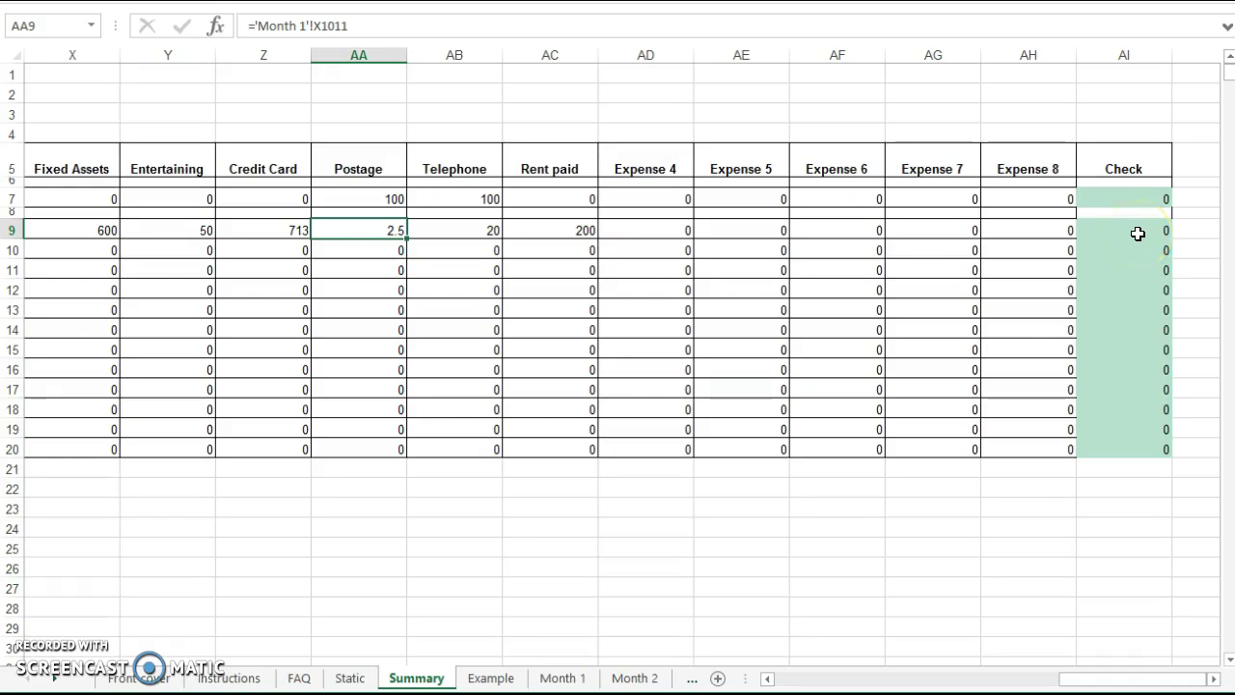
pyautogui.click(569, 679)
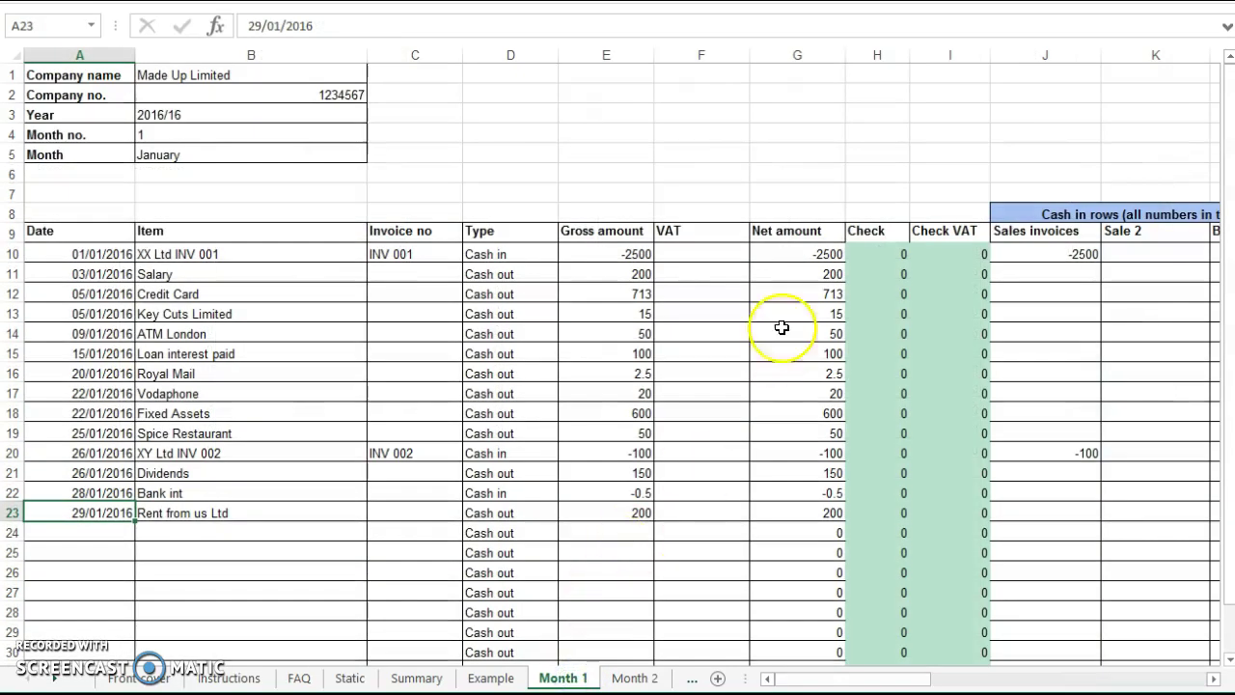
pyautogui.moveTo(871, 679); pyautogui.dragTo(1004, 679)
pyautogui.click(807, 274)
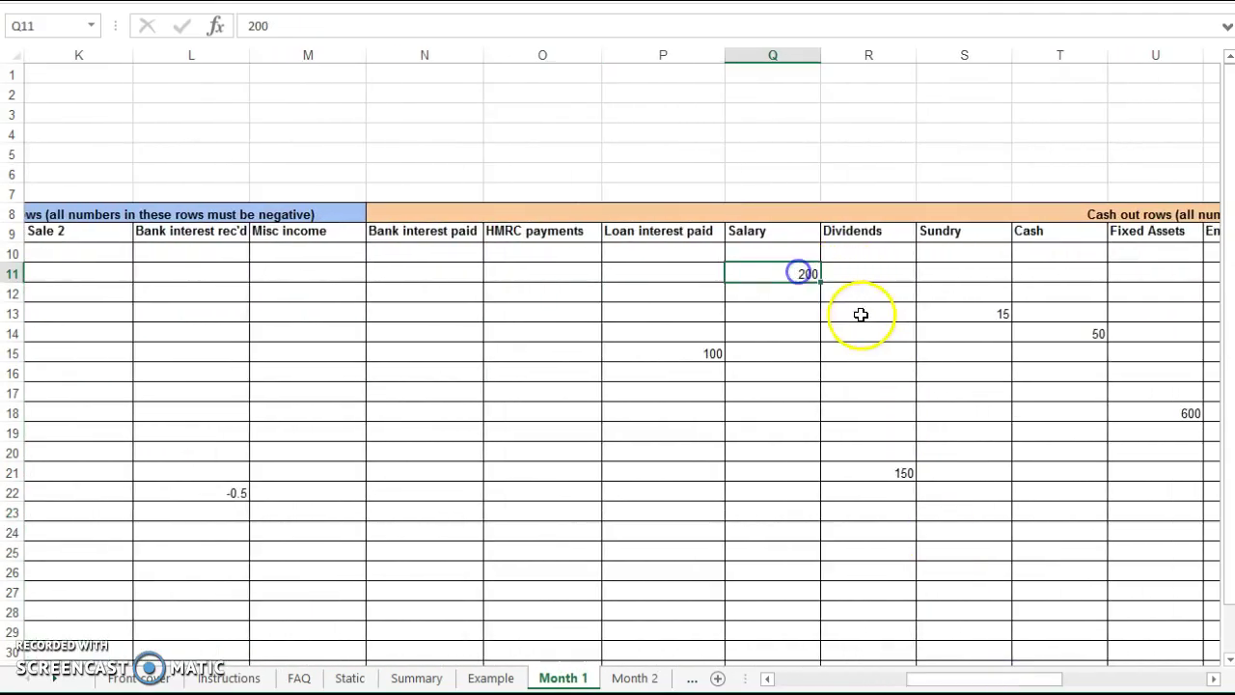
pyautogui.press('Delete')
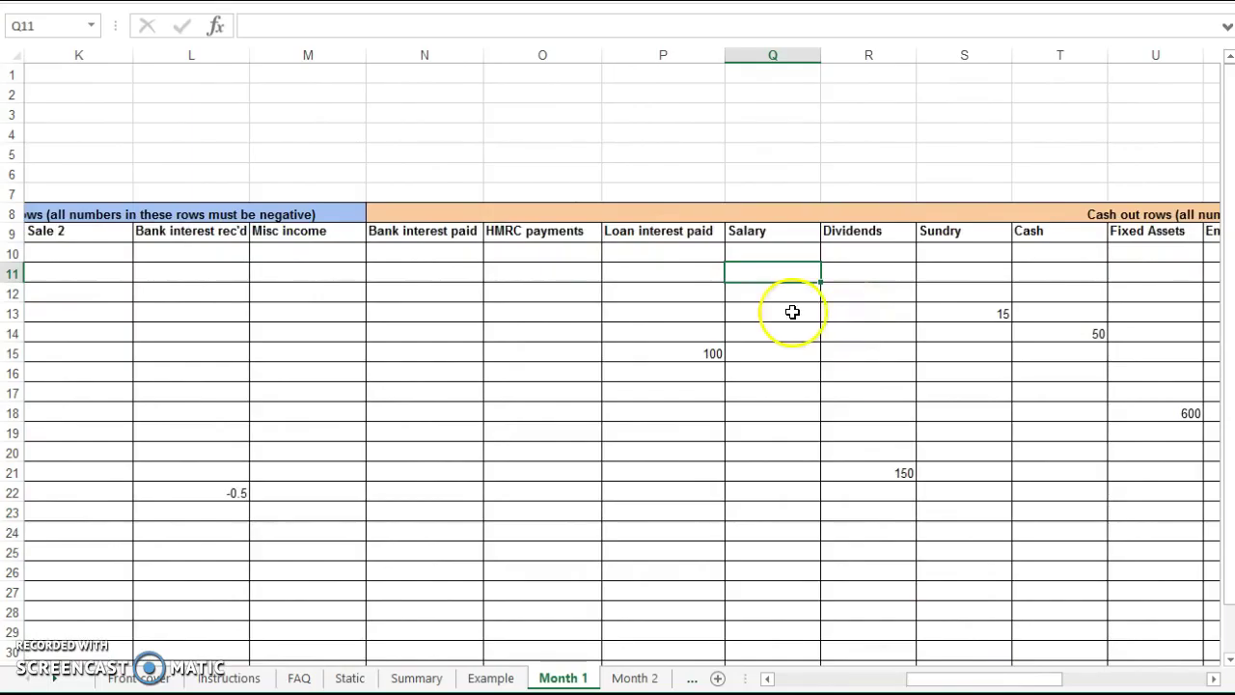
pyautogui.moveTo(936, 687); pyautogui.dragTo(1079, 664)
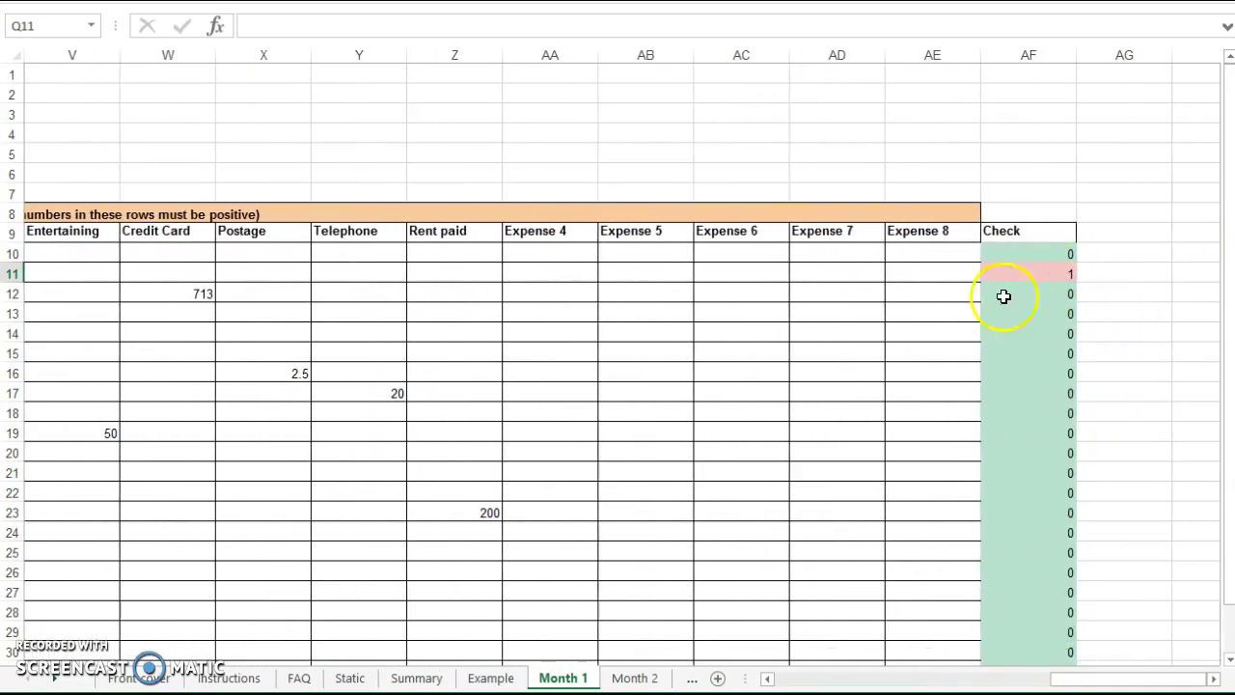
pyautogui.click(417, 678)
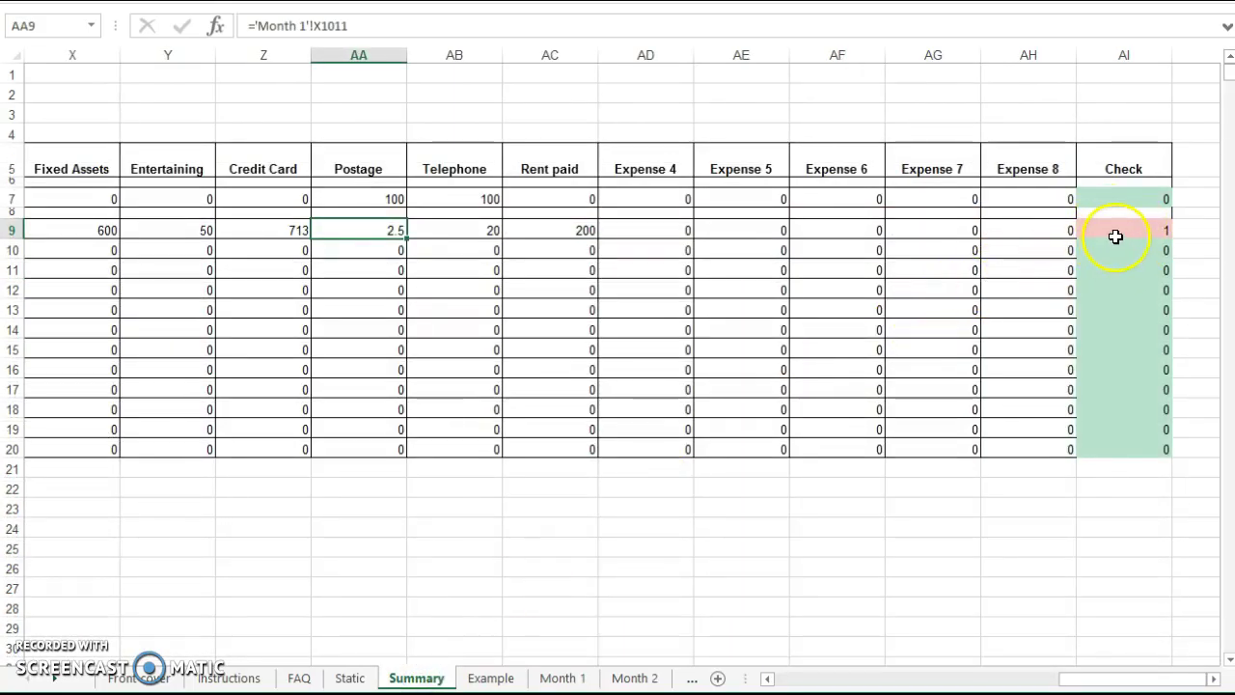
# - Enter 200 in the Salary column of row 11 on Month 1 and recheck the Summary's final Check column
pyautogui.click(563, 679)
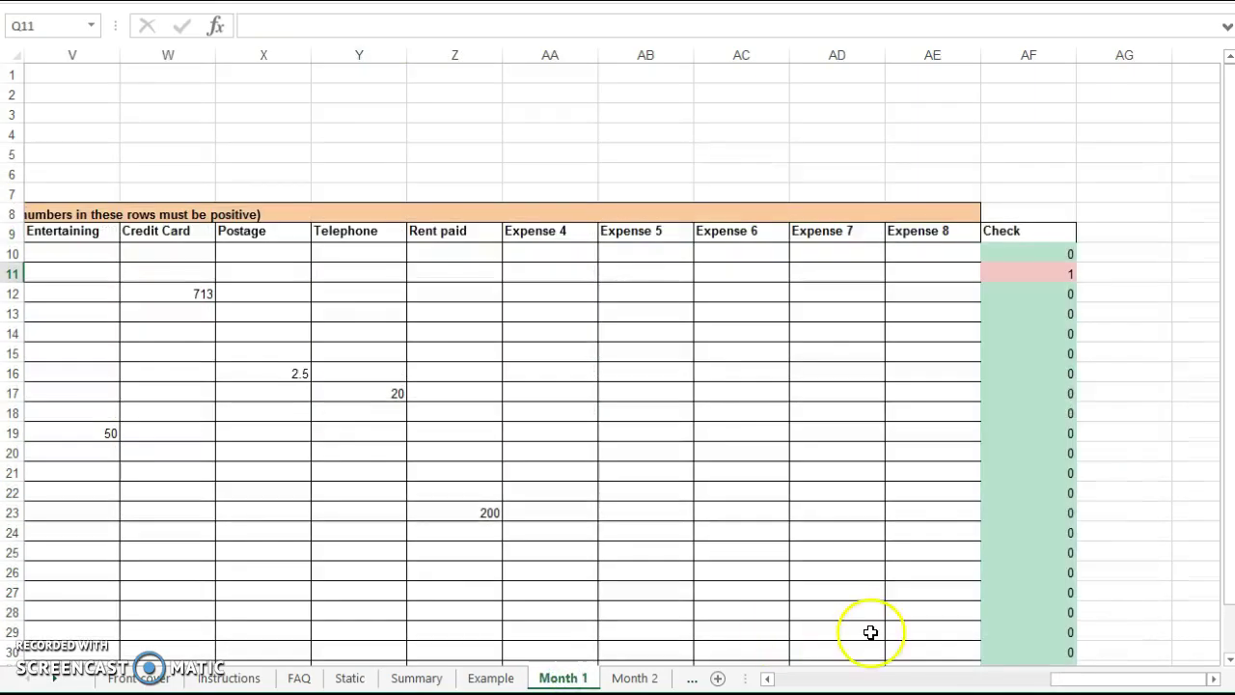
pyautogui.moveTo(1062, 679); pyautogui.dragTo(928, 680)
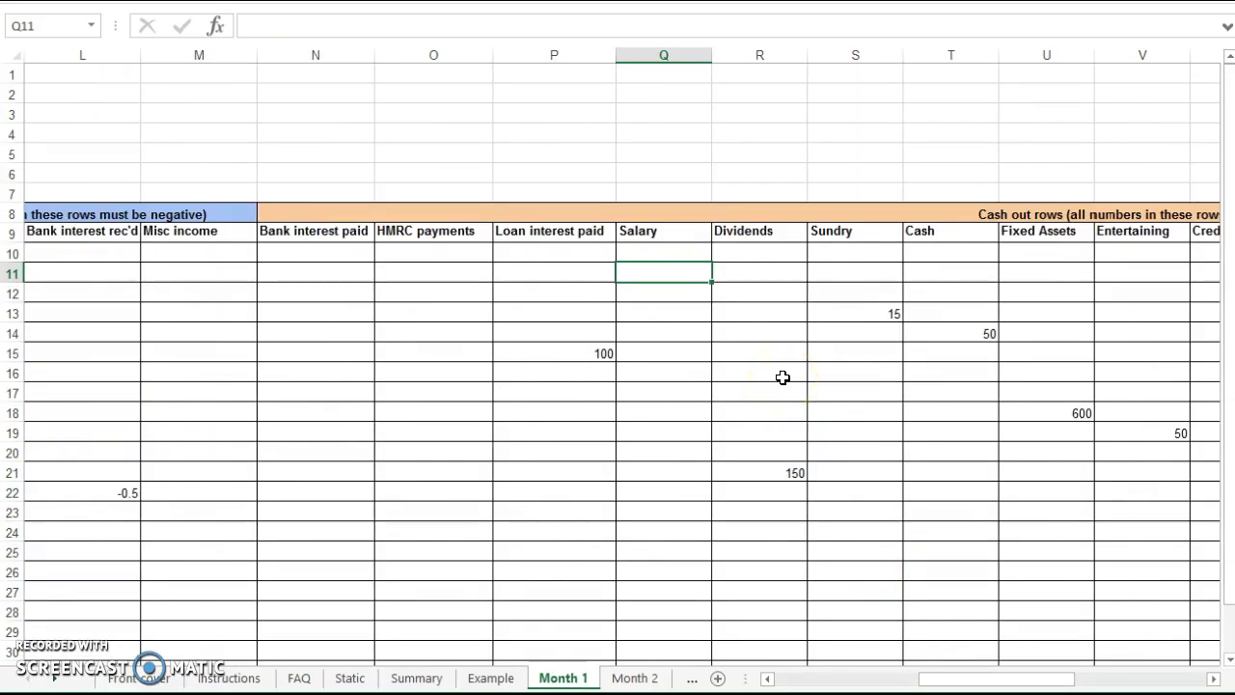
pyautogui.write('0')
pyautogui.press('Return')
pyautogui.press('Up')
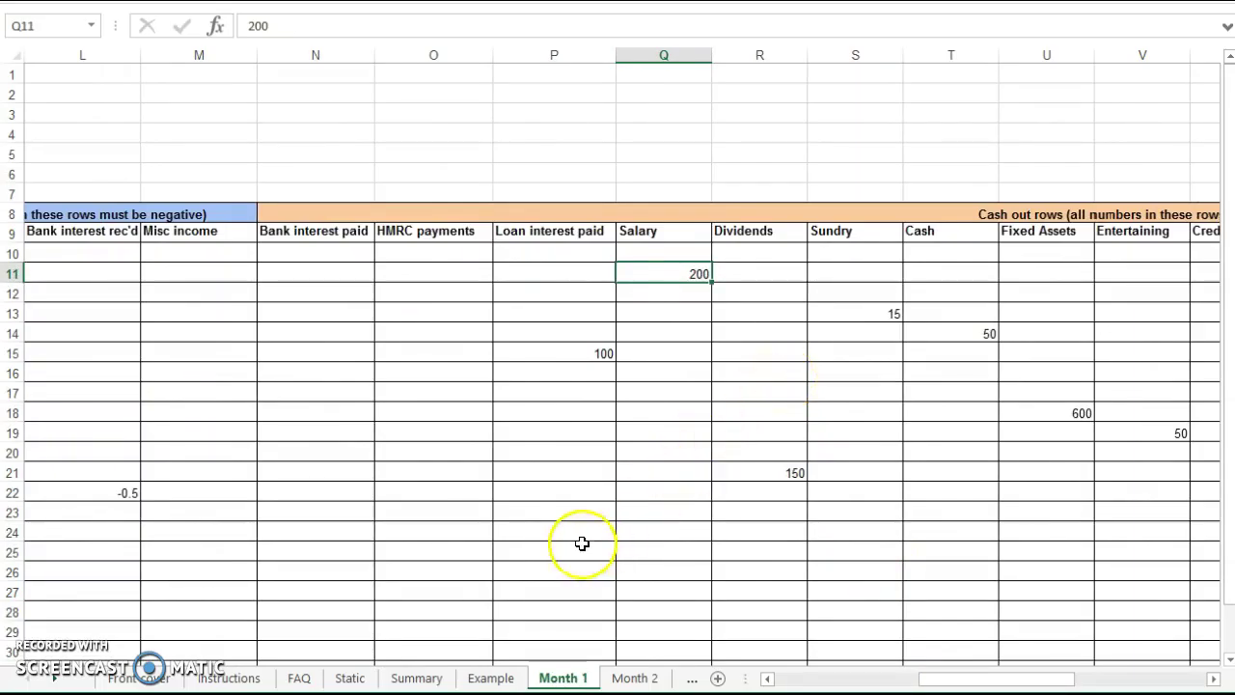
pyautogui.click(415, 678)
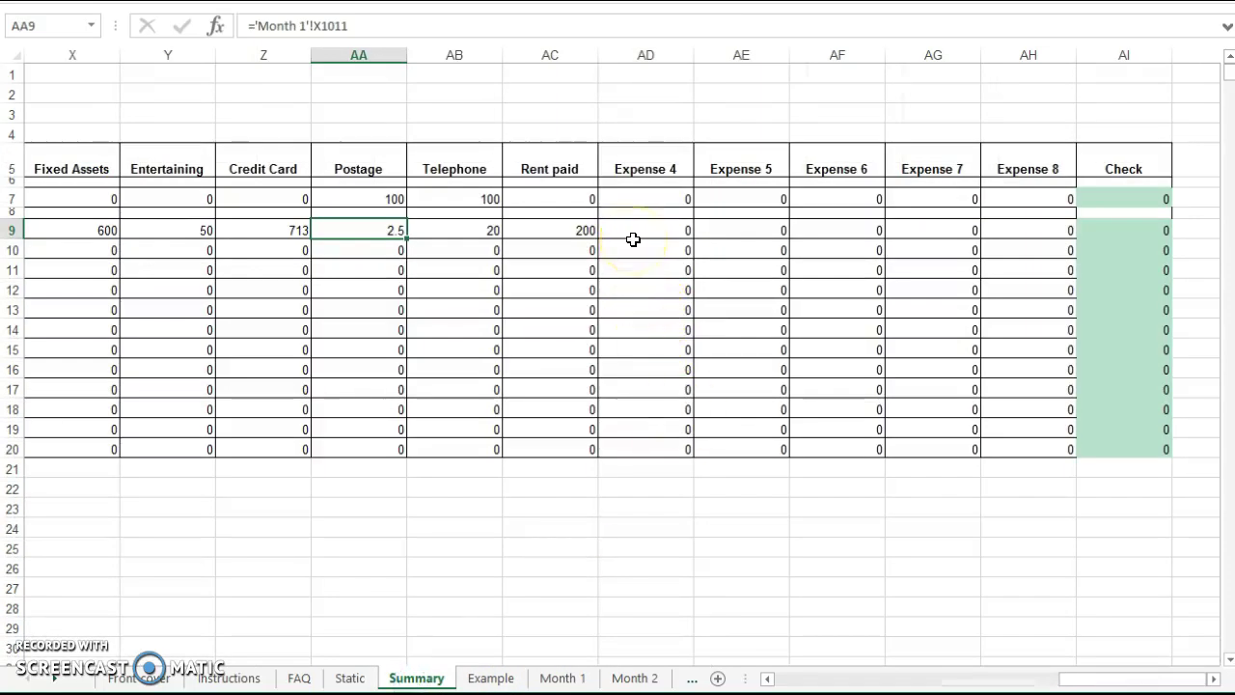
# - Look across January's expense totals on the Summary from Telephone through the numbered Expense columns
pyautogui.press('Right')
pyautogui.press('Right')
pyautogui.press('Right')
pyautogui.press('Right')
pyautogui.press('Right')
pyautogui.press('Right')
pyautogui.press('Right')
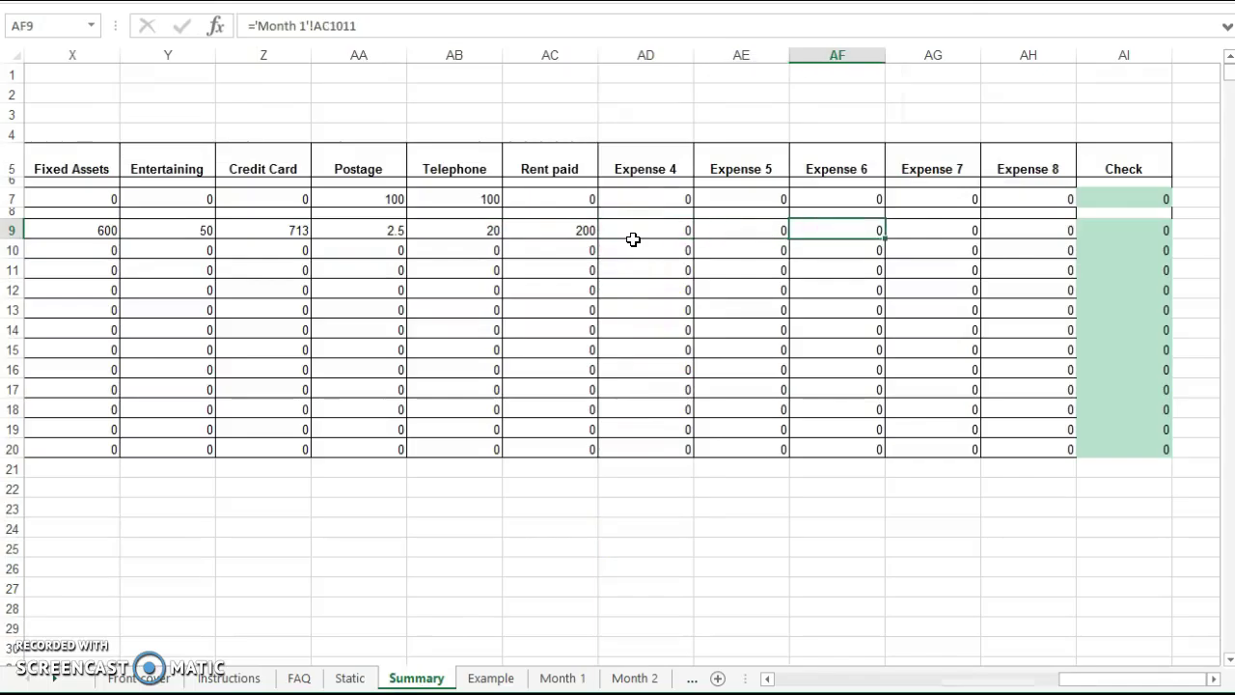
# - Look back along January's row through all category totals to Bank Bal bfwd in D9
pyautogui.press('Left')
pyautogui.press('Left')
pyautogui.press('Left')
pyautogui.press('Left')
pyautogui.press('Left')
pyautogui.press('Left')
pyautogui.press('Left')
pyautogui.press('Left')
pyautogui.press('Left')
pyautogui.press('Left')
pyautogui.press('Left')
pyautogui.press('Left')
pyautogui.press('Left')
pyautogui.press('Left')
pyautogui.press('Left')
pyautogui.press('Left')
pyautogui.press('Left')
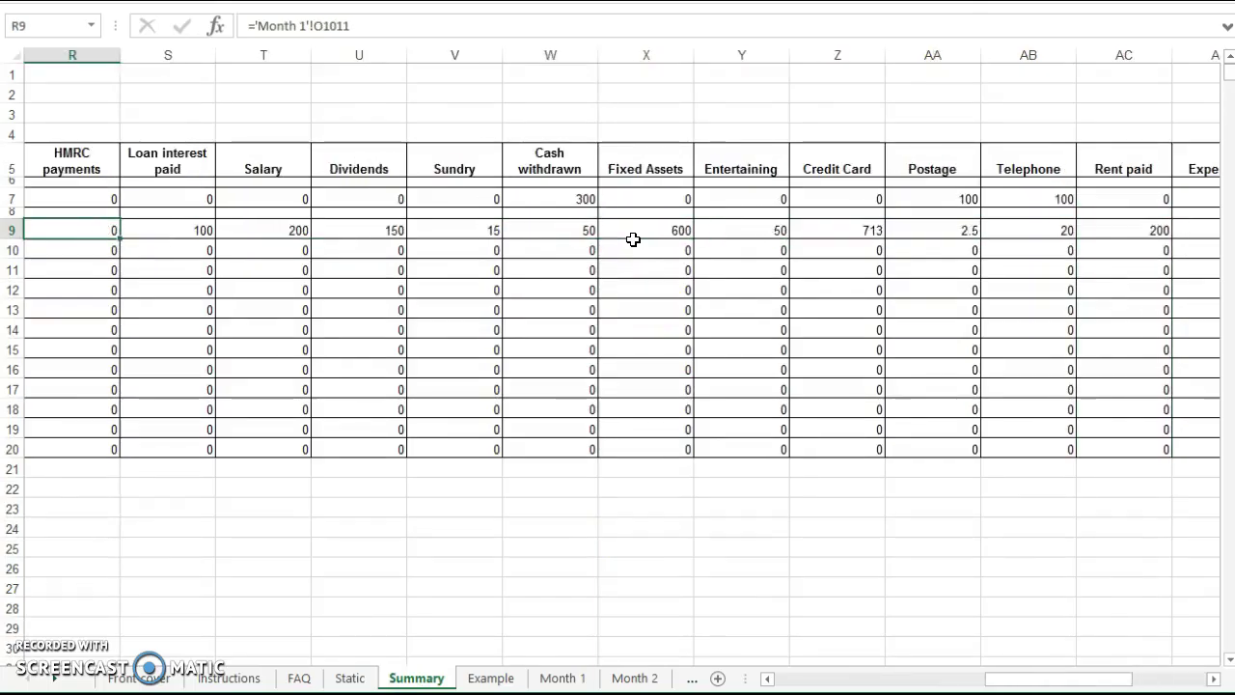
pyautogui.press('Left')
pyautogui.press('Left')
pyautogui.press('Left')
pyautogui.press('Left')
pyautogui.press('Left')
pyautogui.press('Left')
pyautogui.press('Left')
pyautogui.press('Left')
pyautogui.press('Left')
pyautogui.press('Left')
pyautogui.press('Left')
pyautogui.press('Left')
pyautogui.press('Left')
pyautogui.press('Left')
pyautogui.press('Left')
pyautogui.press('Left')
pyautogui.press('Right')
pyautogui.press('Right')
pyautogui.press('Right')
pyautogui.press('Right')
pyautogui.press('Right')
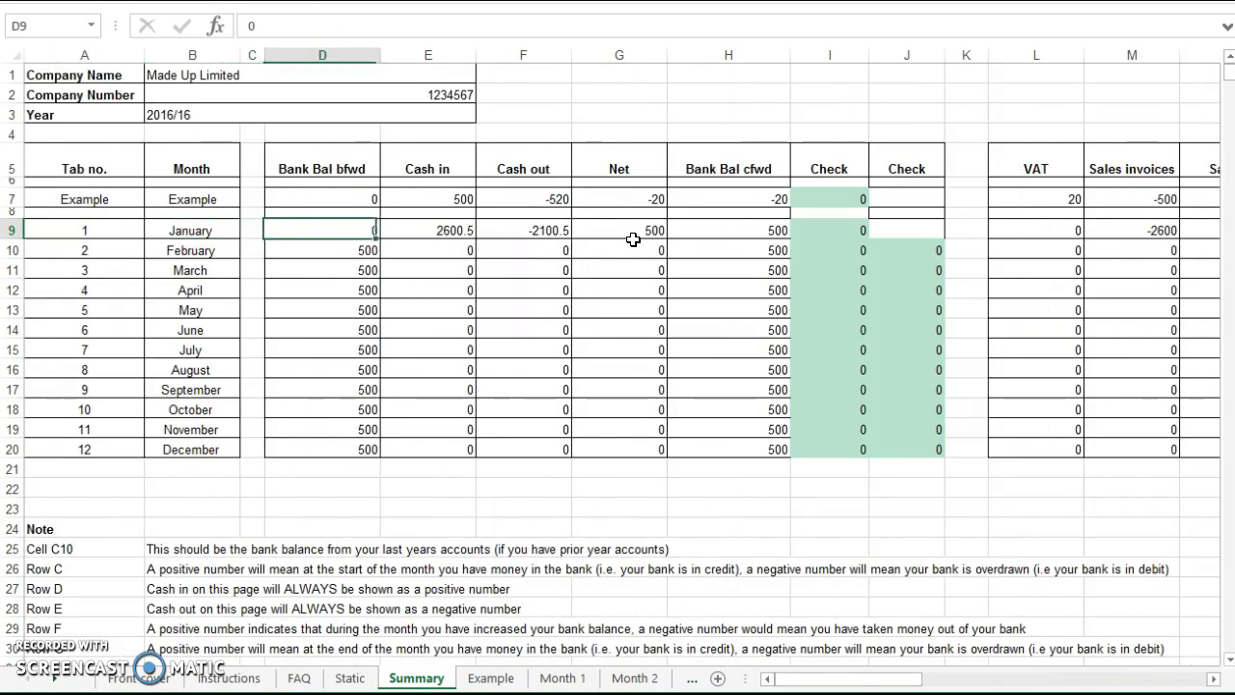
# - Examine February's row from Bank Bal bfwd through Bank interest paid and its links to Month 2
pyautogui.press('Down')
pyautogui.press('Right')
pyautogui.press('Right')
pyautogui.press('Right')
pyautogui.press('Right')
pyautogui.press('Right')
pyautogui.press('Right')
pyautogui.press('Right')
pyautogui.press('Right')
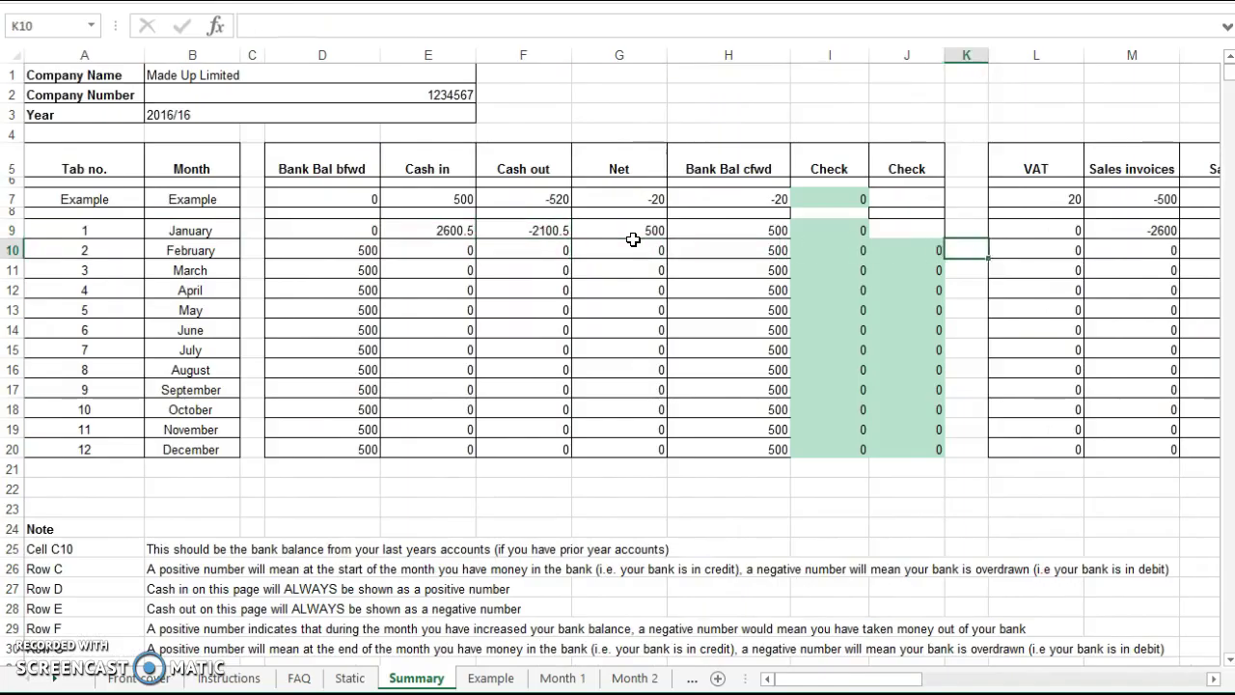
pyautogui.press('Right')
pyautogui.press('Right')
pyautogui.press('Right')
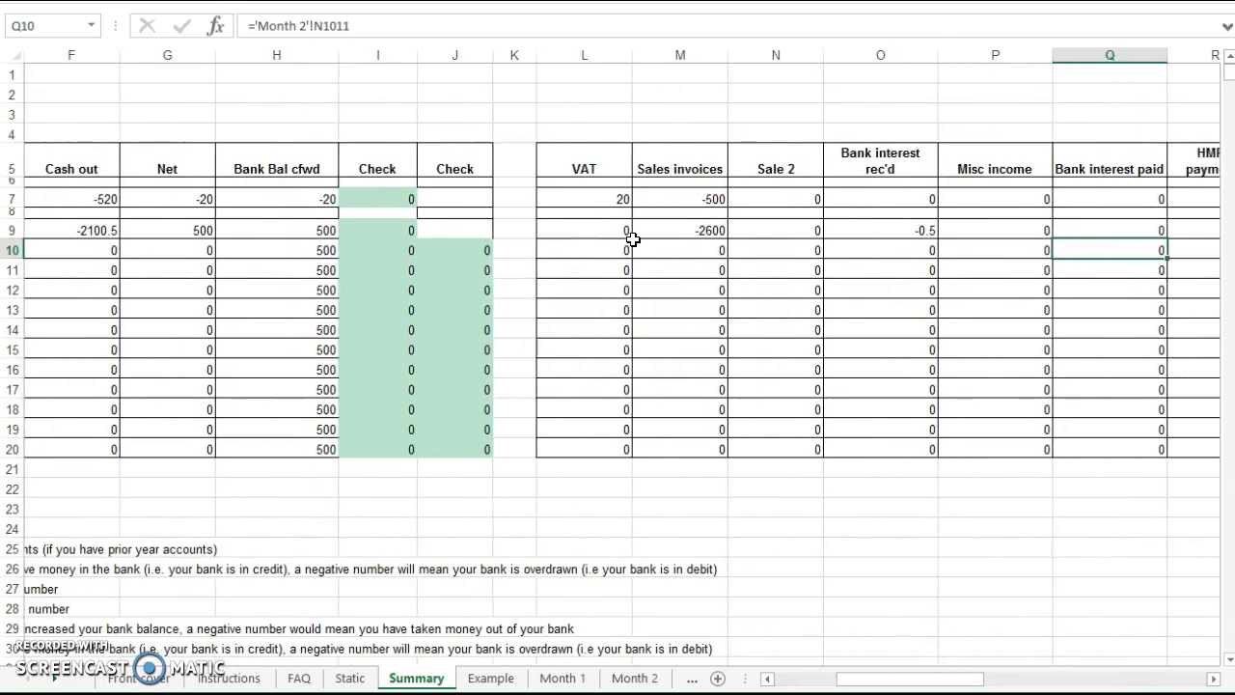
# - Compare the Bank interest paid links for January through April in column Q
pyautogui.press('Down')
pyautogui.press('Down')
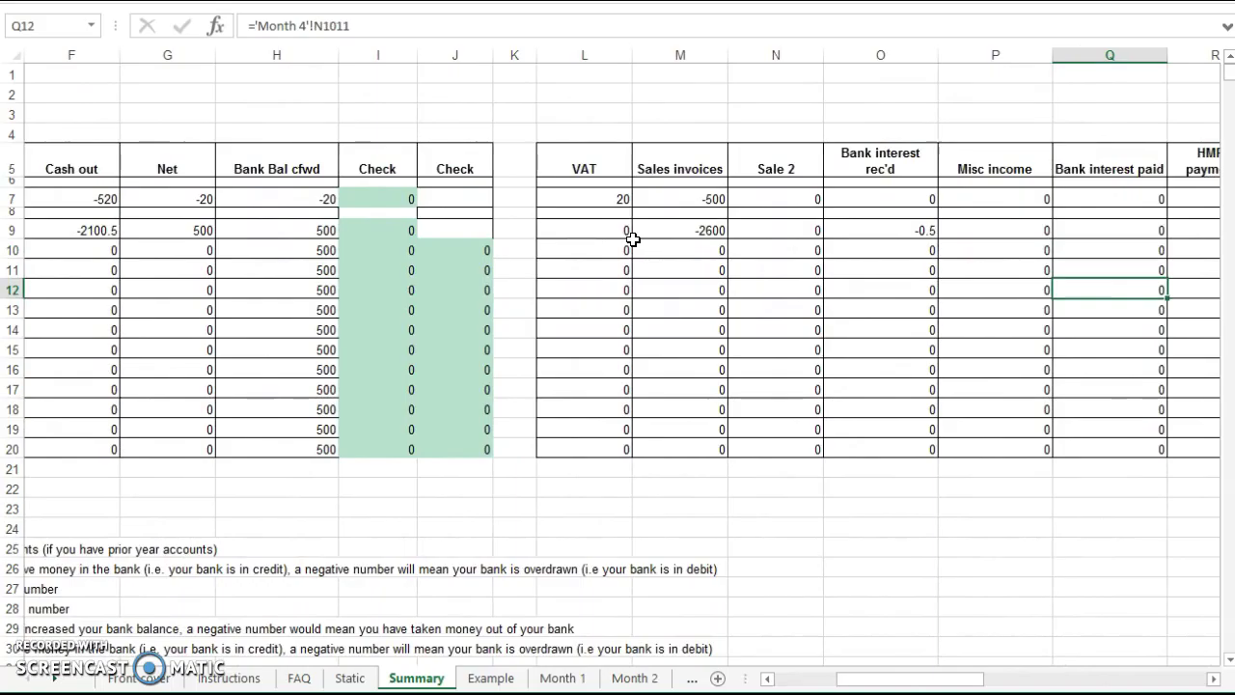
pyautogui.press('Up')
pyautogui.press('Up')
pyautogui.press('Up')
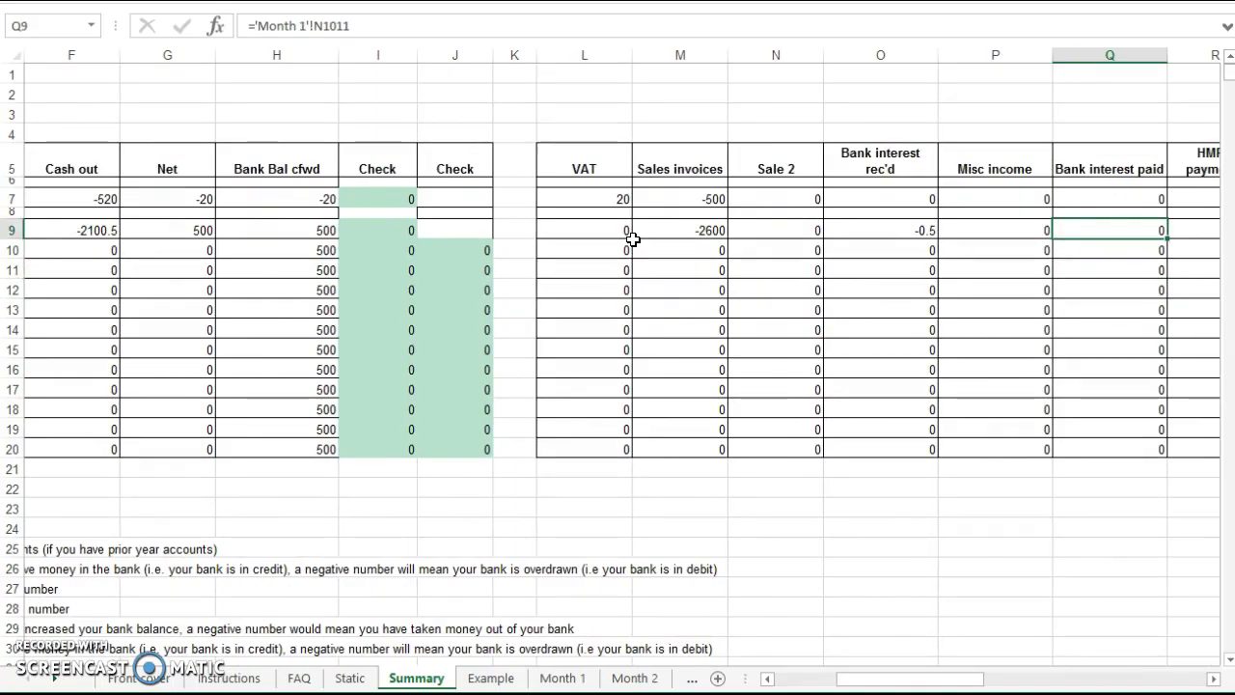
# - Examine the monthly Sales invoices cells in column M from February to July and their links to the month sheets
pyautogui.press('Left')
pyautogui.press('Left')
pyautogui.press('Left')
pyautogui.press('Left')
pyautogui.press('Down')
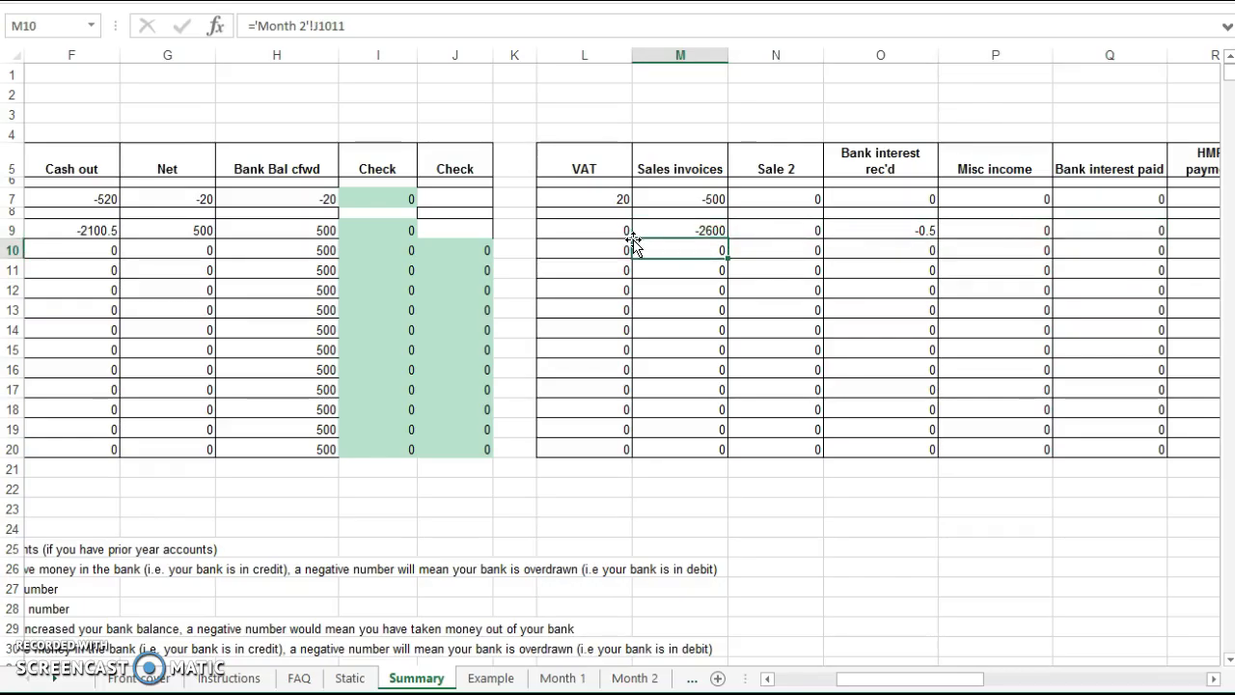
pyautogui.press('Down')
pyautogui.press('Down')
pyautogui.press('Down')
pyautogui.press('Down')
pyautogui.press('Down')
pyautogui.press('Up')
pyautogui.press('Up')
pyautogui.press('Up')
pyautogui.press('Up')
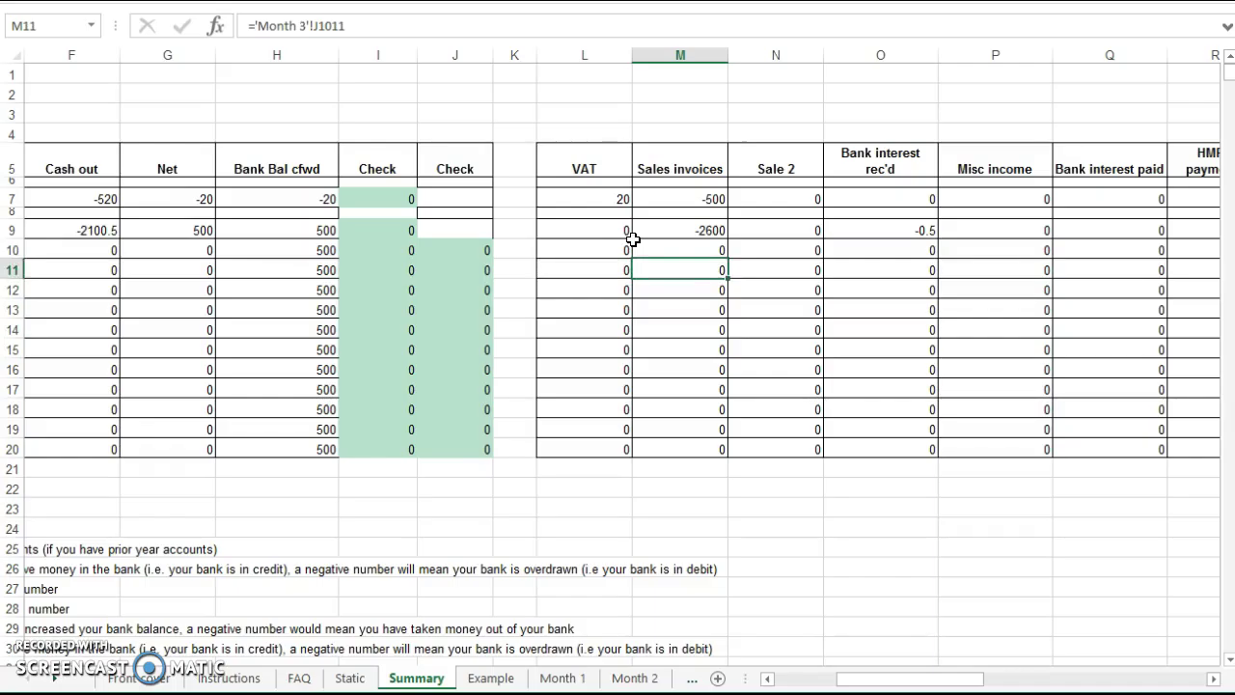
# - Examine February's income categories from Sales invoices to Misc income in row 10
pyautogui.press('Up')
pyautogui.press('Right')
pyautogui.press('Right')
pyautogui.press('Right')
pyautogui.press('Right')
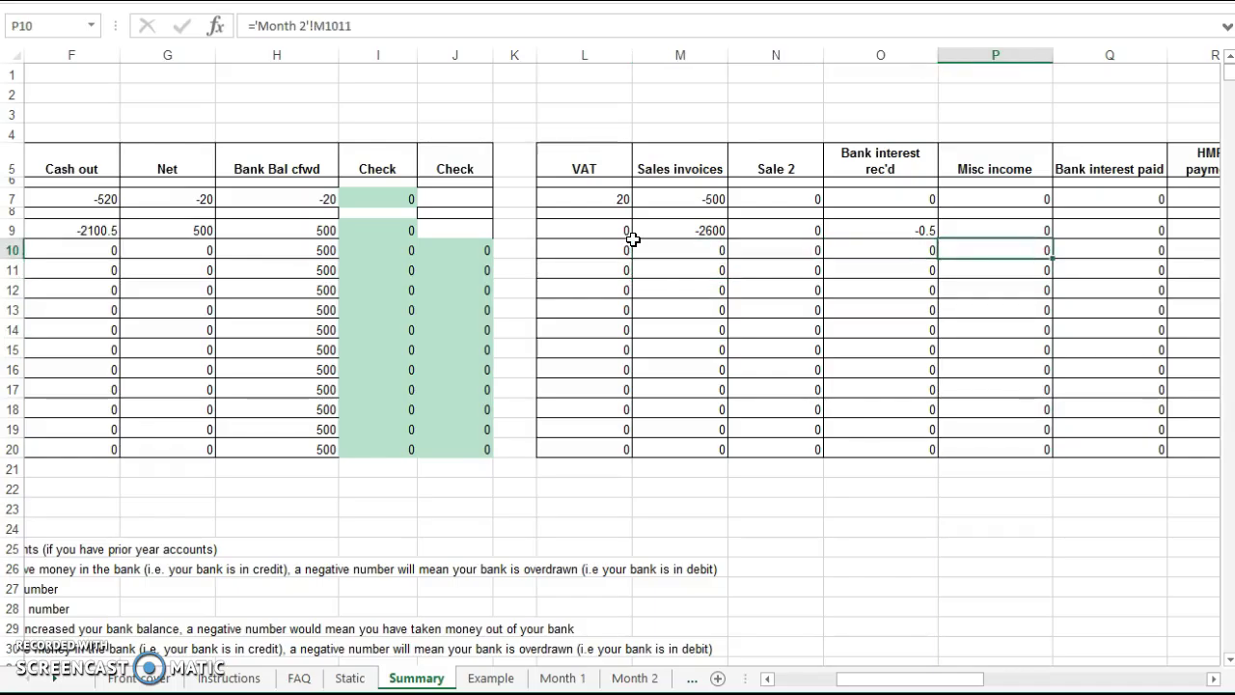
pyautogui.press('Left')
pyautogui.press('Left')
pyautogui.press('Left')
pyautogui.press('Left')
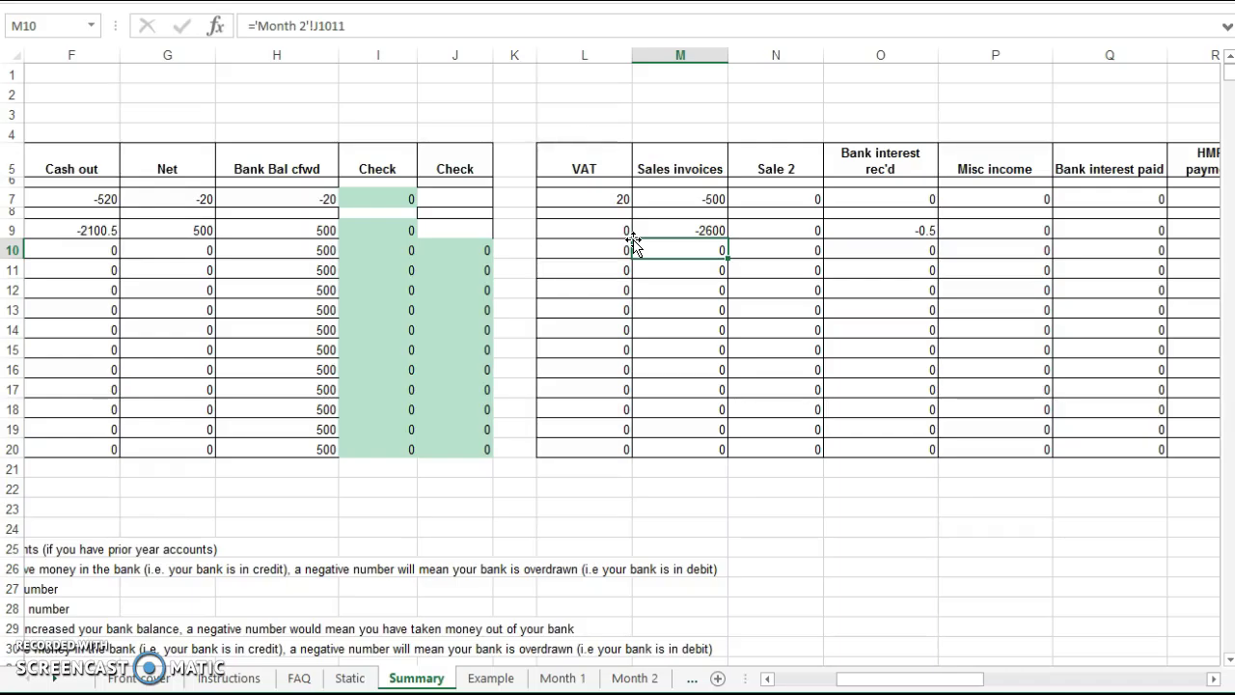
# - Examine February's categories in row 10 from Sale 2 across to Dividends, returning to Loan interest paid
pyautogui.press('Right')
pyautogui.press('Right')
pyautogui.press('Right')
pyautogui.press('Right')
pyautogui.press('Right')
pyautogui.press('Right')
pyautogui.press('Right')
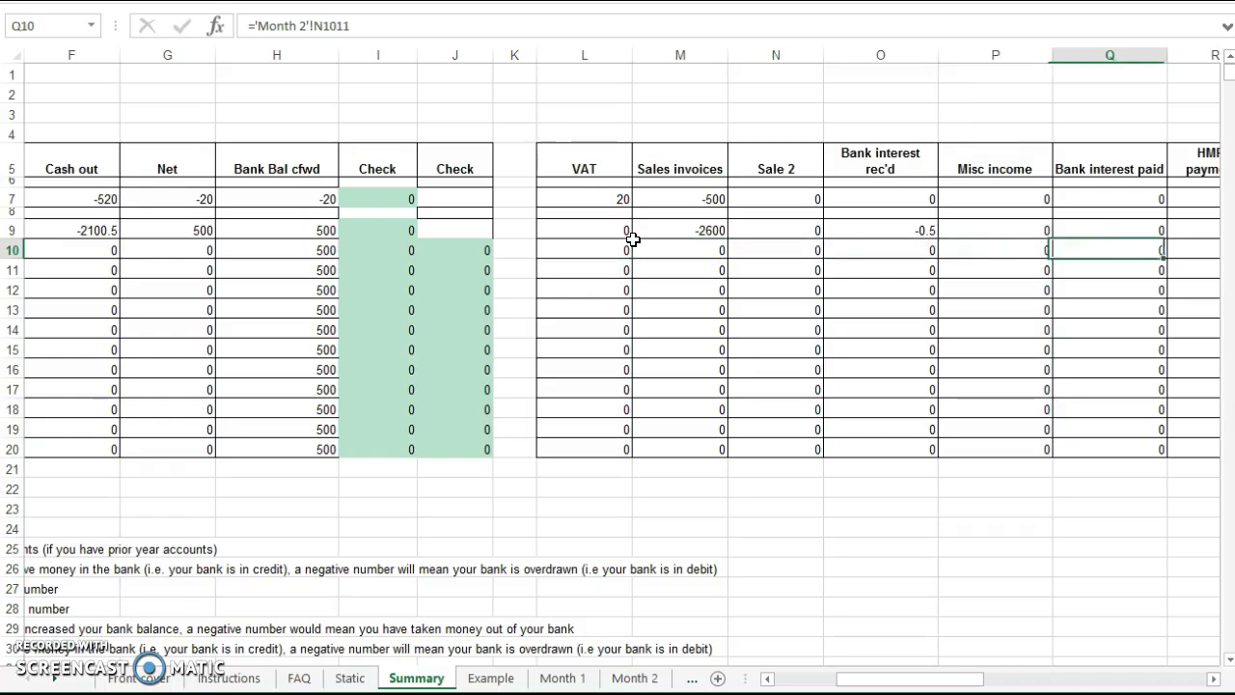
pyautogui.press('Right')
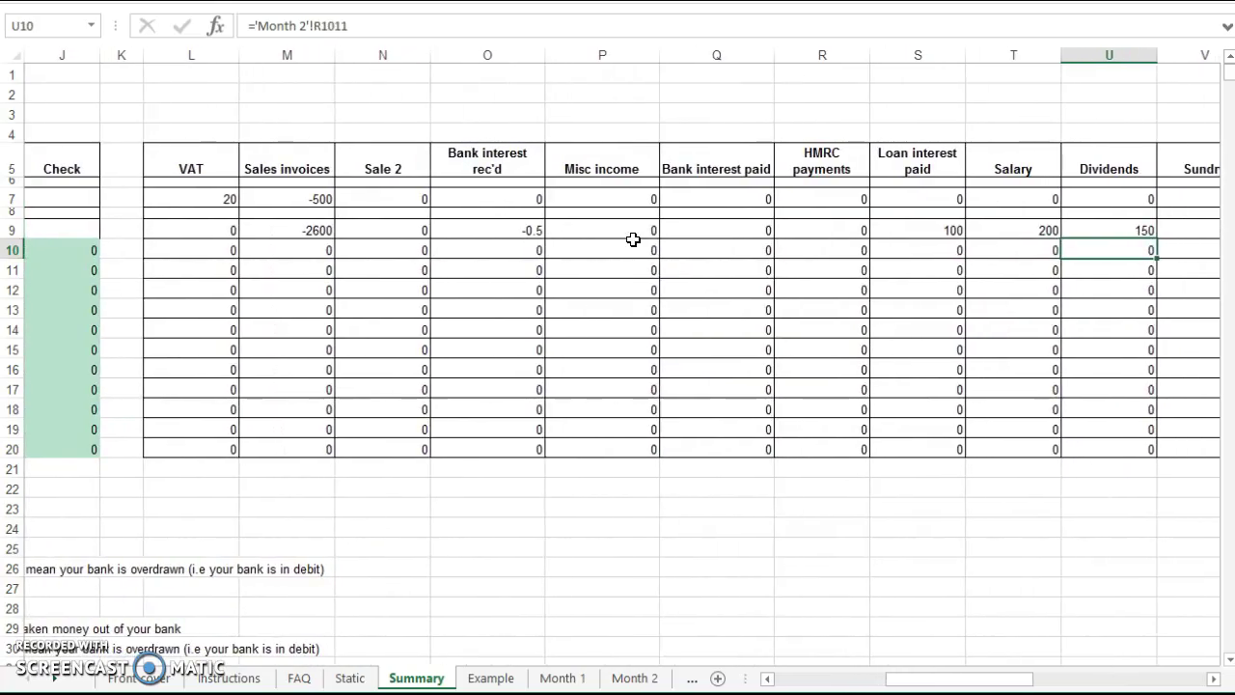
pyautogui.press('Left')
pyautogui.press('Left')
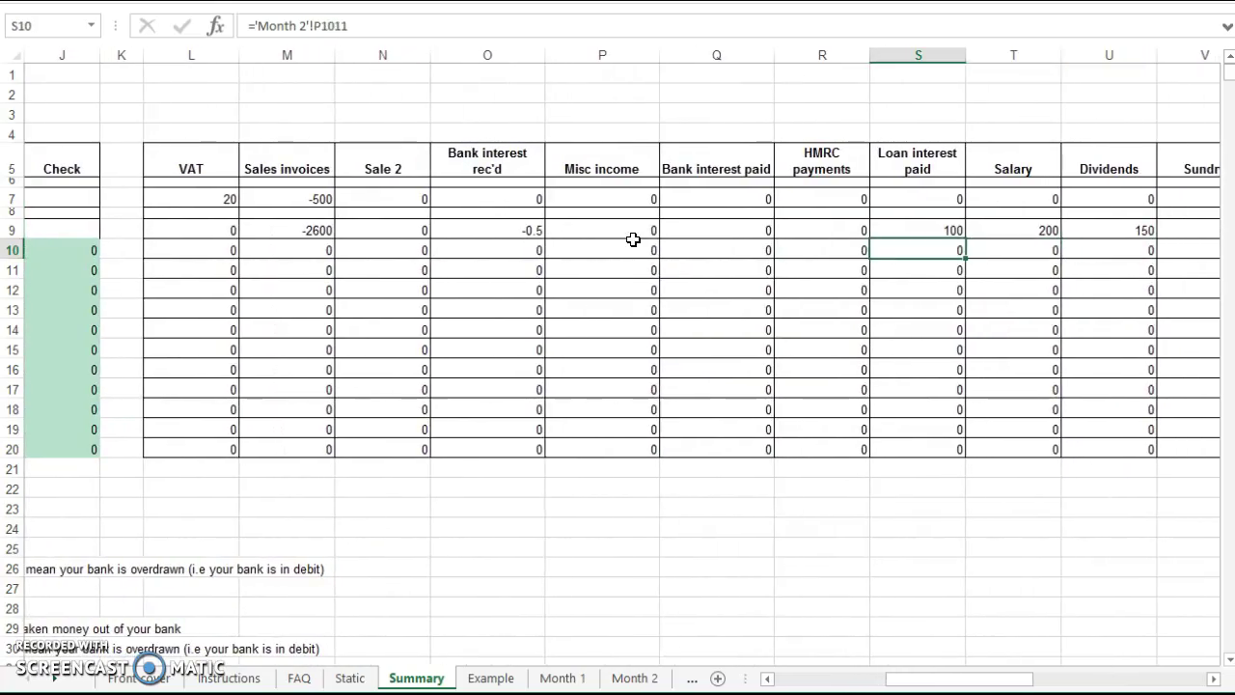
# - Review February's cash-out categories from Salary through Expense 8, returning to the monthly bank balance columns
pyautogui.press('Right')
pyautogui.press('Right')
pyautogui.press('Right')
pyautogui.press('Right')
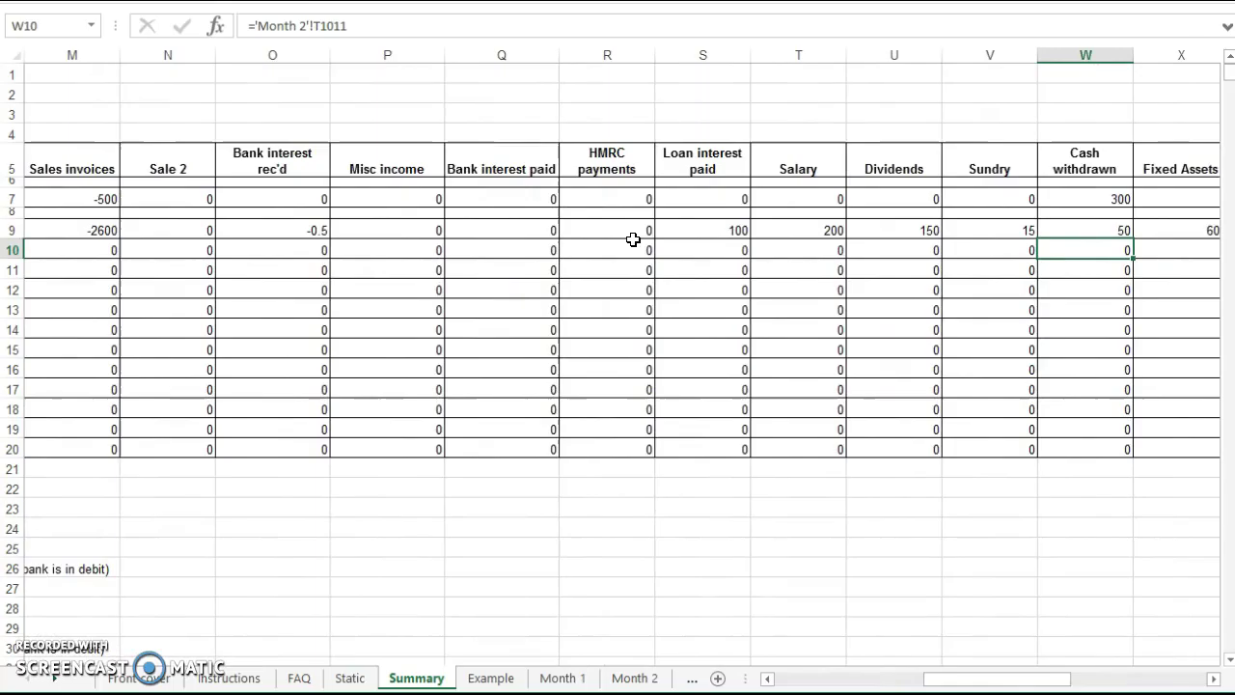
pyautogui.press('Right')
pyautogui.press('Right')
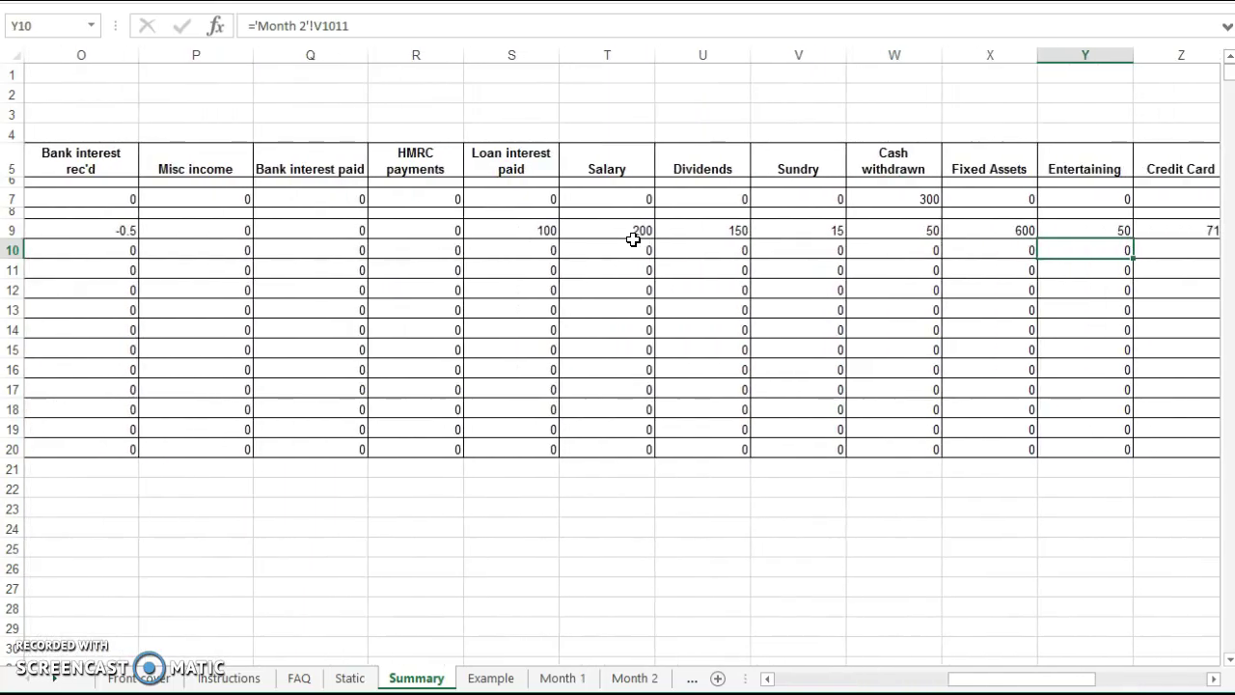
pyautogui.press('Left')
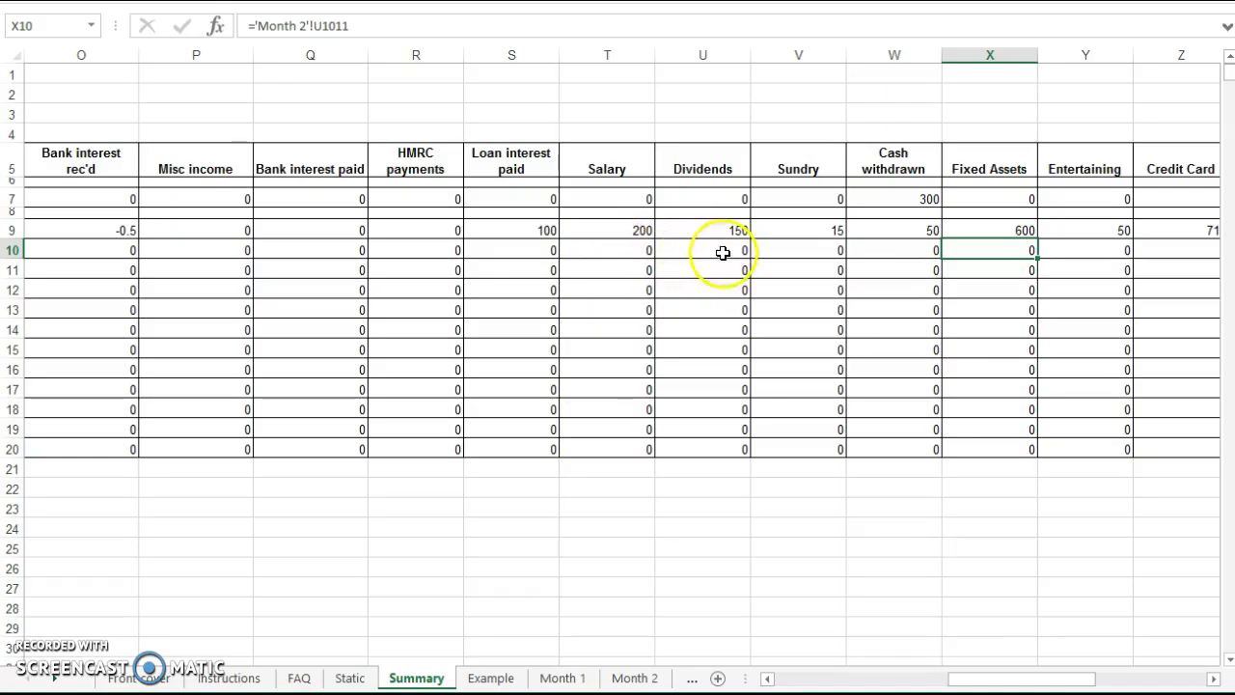
pyautogui.moveTo(1066, 679); pyautogui.dragTo(1142, 675)
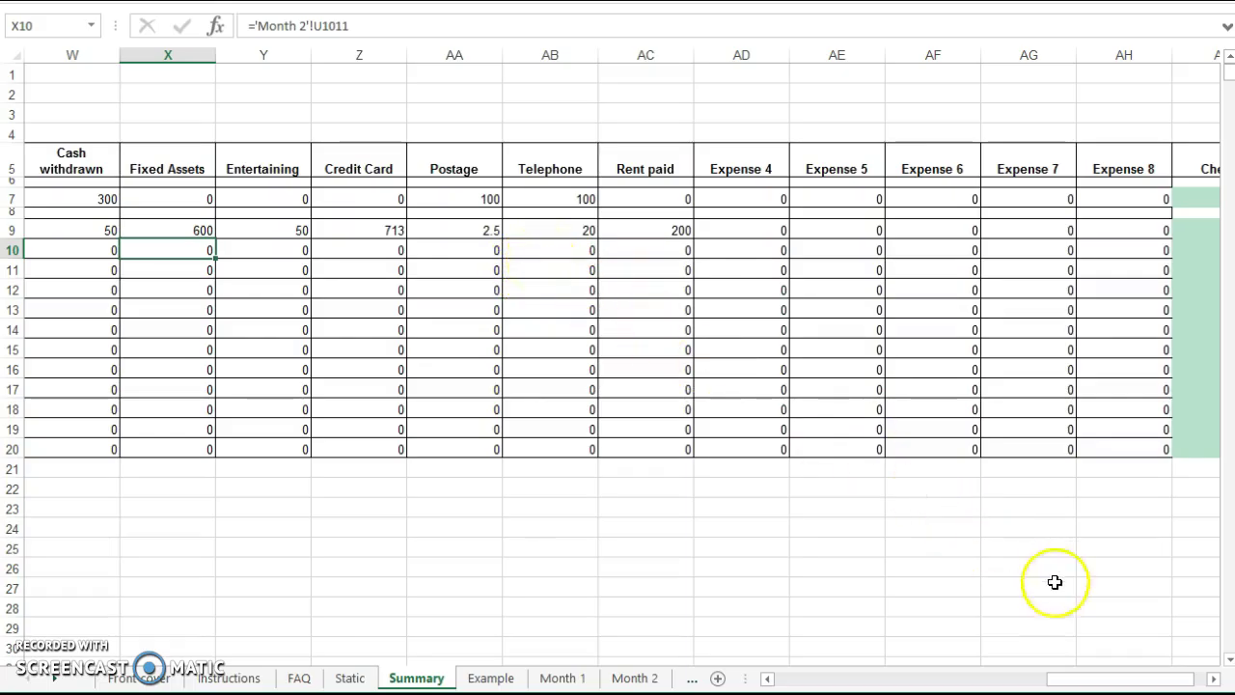
pyautogui.moveTo(1079, 676); pyautogui.dragTo(792, 673)
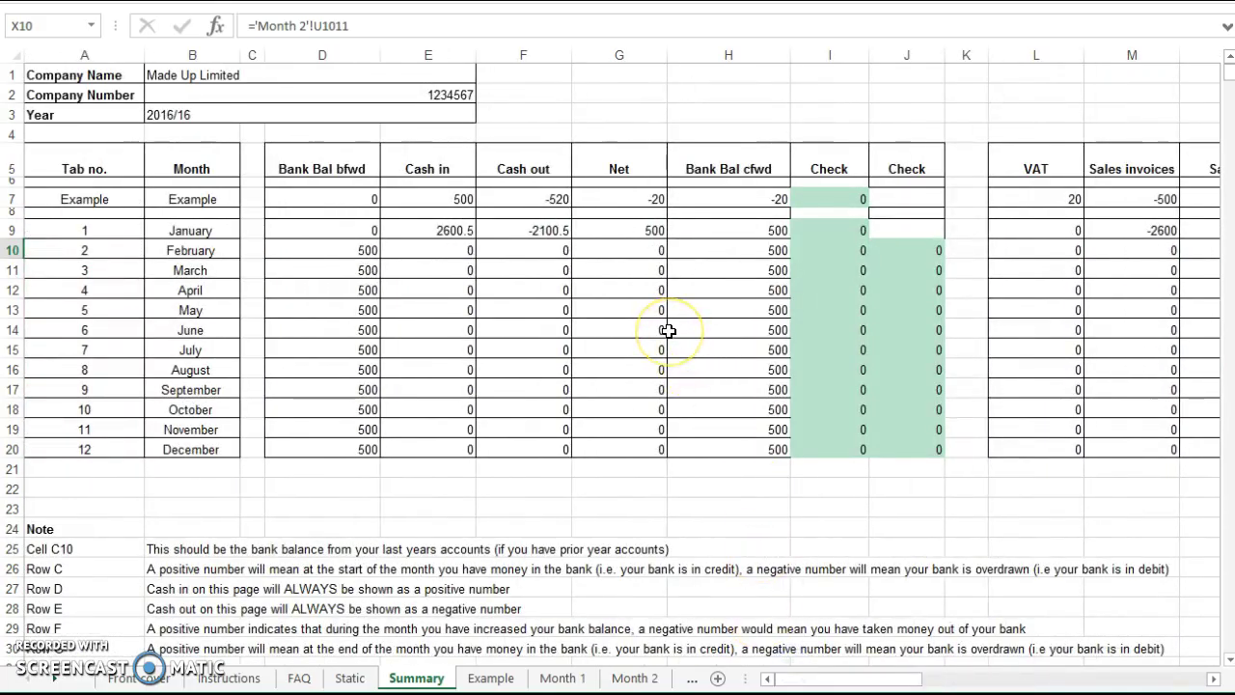